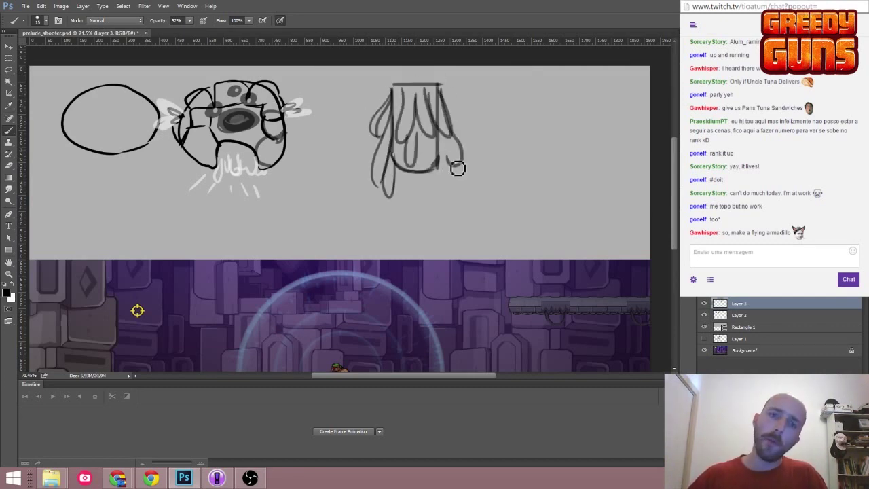
Finish the tentacled creature sketch with extra side tentacles, dark spots on the lower body and white wisps underneath.
{"action": "key", "text": "e"}
{"action": "mouse_move", "coordinate": [436, 146]}
{"action": "left_mouse_down"}
{"action": "mouse_move", "coordinate": [407, 160]}
{"action": "mouse_move", "coordinate": [424, 166]}
{"action": "mouse_move", "coordinate": [426, 145]}
{"action": "left_mouse_up"}
{"action": "key", "text": "b"}
{"action": "scroll", "coordinate": [421, 182], "scroll_direction": "down", "scroll_amount": 3}
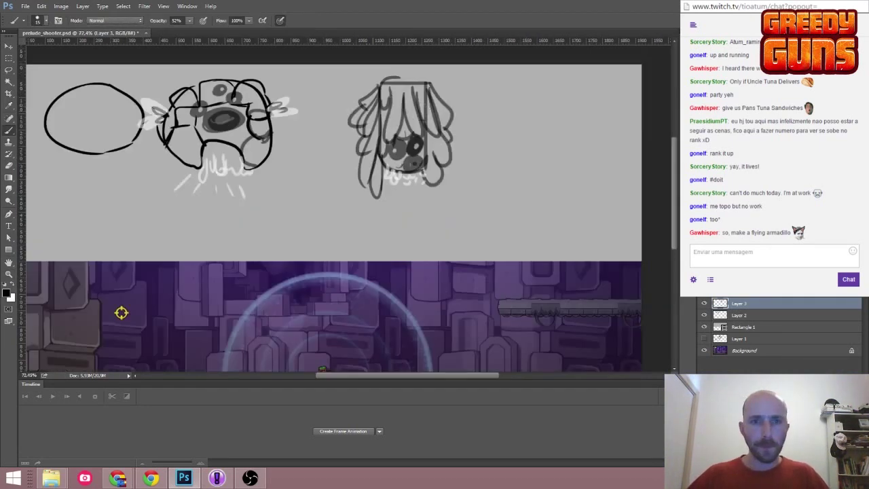
{"action": "scroll", "coordinate": [475, 136], "scroll_direction": "up", "scroll_amount": 1}
{"action": "mouse_move", "coordinate": [524, 66]}
{"action": "left_mouse_down"}
{"action": "mouse_move", "coordinate": [536, 73]}
{"action": "mouse_move", "coordinate": [484, 146]}
{"action": "left_mouse_up"}
Hide Layer 3 and Layer 2 and add a new empty layer for fresh sketches.
{"action": "left_click", "coordinate": [704, 303]}
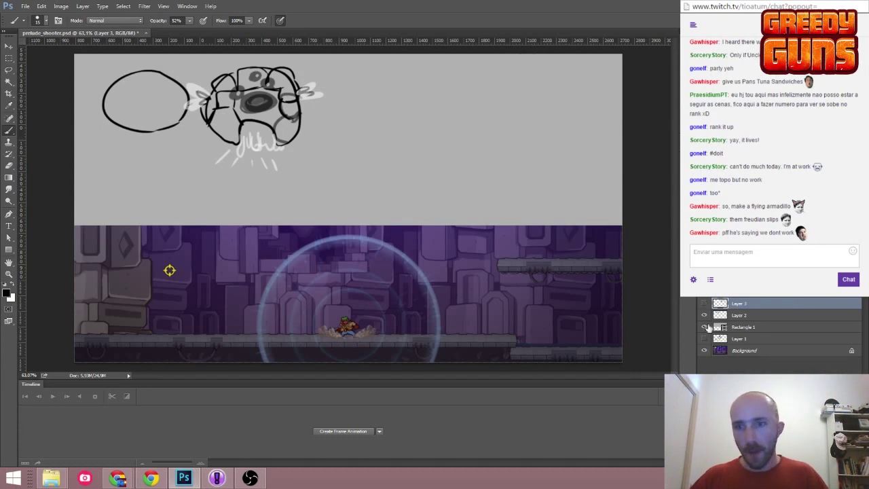
{"action": "left_click", "coordinate": [704, 315]}
{"action": "key", "text": "ctrl+plus"}
{"action": "key", "text": "ctrl+shift+alt+n"}
Sketch a domed creature with ball-tipped legs, and beside it a winged one-eyed creature with segmented hanging legs.
{"action": "left_click_drag", "start_coordinate": [146, 93], "coordinate": [102, 128]}
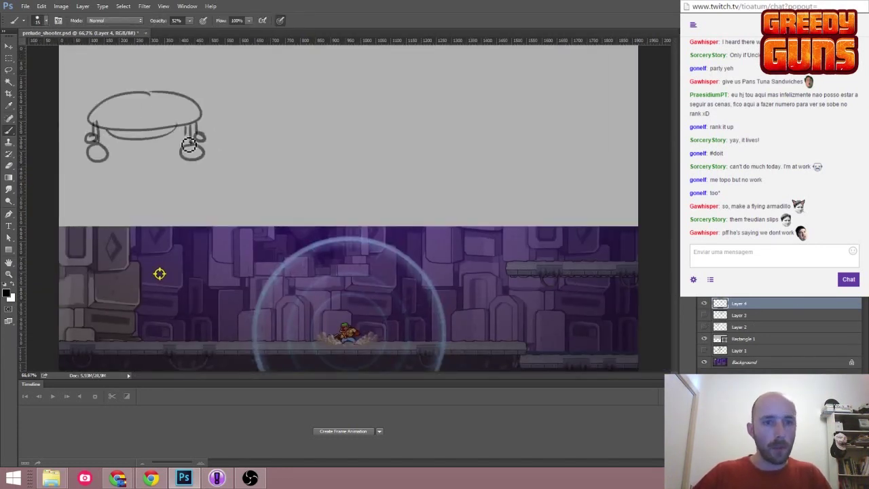
{"action": "mouse_move", "coordinate": [282, 140]}
{"action": "left_mouse_down"}
{"action": "mouse_move", "coordinate": [273, 83]}
{"action": "mouse_move", "coordinate": [295, 112]}
{"action": "left_mouse_up"}
{"action": "left_click_drag", "start_coordinate": [283, 144], "coordinate": [272, 163]}
{"action": "mouse_move", "coordinate": [285, 102]}
{"action": "left_mouse_down"}
{"action": "mouse_move", "coordinate": [326, 135]}
{"action": "mouse_move", "coordinate": [348, 183]}
{"action": "left_mouse_up"}
{"action": "scroll", "coordinate": [319, 129], "scroll_direction": "down", "scroll_amount": 2}
{"action": "scroll", "coordinate": [272, 162], "scroll_direction": "up", "scroll_amount": 4}
Duplicate the winged one-eyed creature and place the copy to the right of the original.
{"action": "key", "text": "v"}
{"action": "scroll", "coordinate": [272, 163], "scroll_direction": "down", "scroll_amount": 4}
{"action": "scroll", "coordinate": [271, 163], "scroll_direction": "up", "scroll_amount": 4}
{"action": "scroll", "coordinate": [447, 156], "scroll_direction": "down", "scroll_amount": 4}
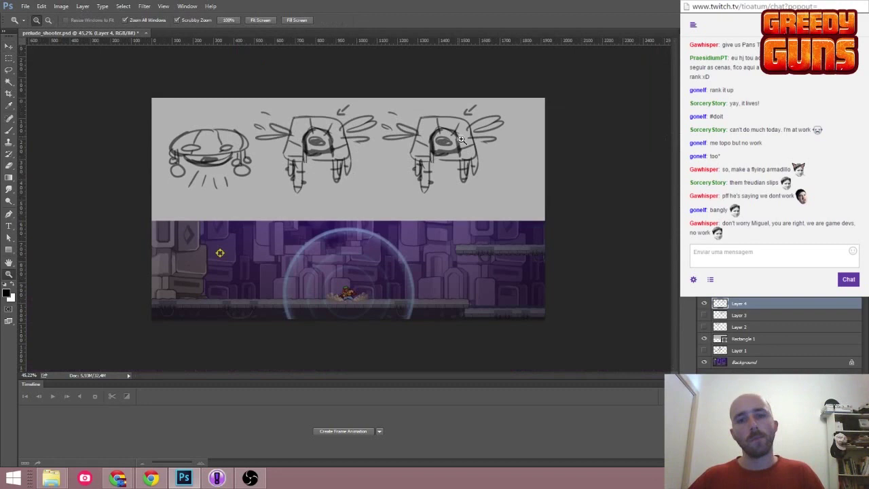
Draw thick-outlined rock plates with dark shading over the left half of the duplicated creature.
{"action": "scroll", "coordinate": [408, 163], "scroll_direction": "up", "scroll_amount": 5}
{"action": "key", "text": "b"}
{"action": "left_click_drag", "start_coordinate": [387, 92], "coordinate": [350, 146]}
{"action": "mouse_move", "coordinate": [407, 129]}
{"action": "left_mouse_down"}
{"action": "mouse_move", "coordinate": [385, 188]}
{"action": "mouse_move", "coordinate": [359, 117]}
{"action": "mouse_move", "coordinate": [375, 192]}
{"action": "mouse_move", "coordinate": [401, 161]}
{"action": "left_mouse_up"}
{"action": "left_click_drag", "start_coordinate": [414, 141], "coordinate": [462, 139]}
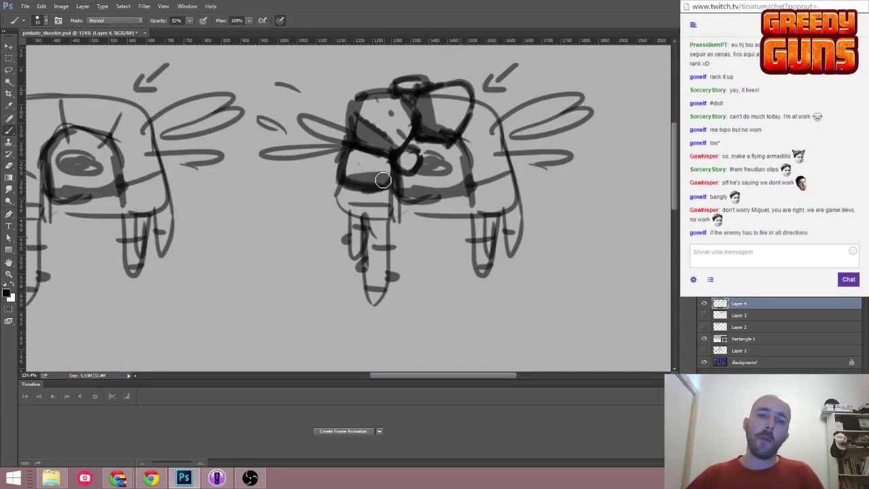
{"action": "mouse_move", "coordinate": [392, 183]}
{"action": "left_mouse_down"}
{"action": "mouse_move", "coordinate": [394, 211]}
{"action": "mouse_move", "coordinate": [348, 197]}
{"action": "left_mouse_up"}
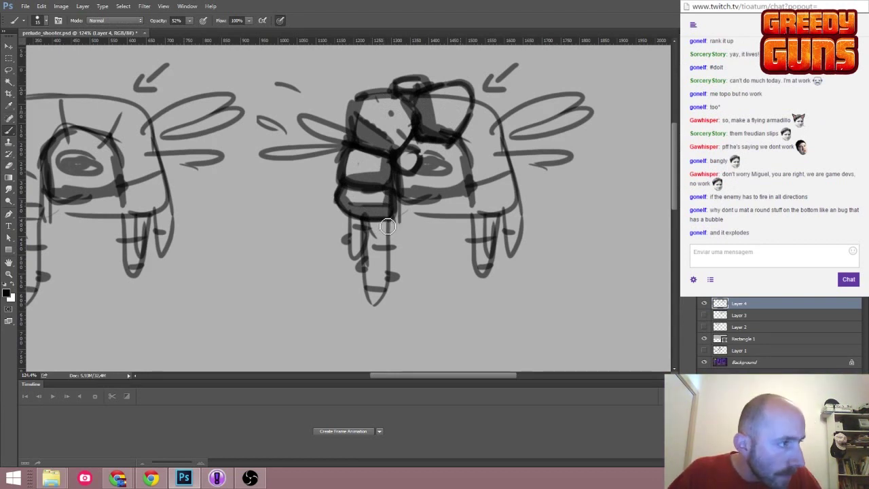
{"action": "scroll", "coordinate": [285, 214], "scroll_direction": "down", "scroll_amount": 3}
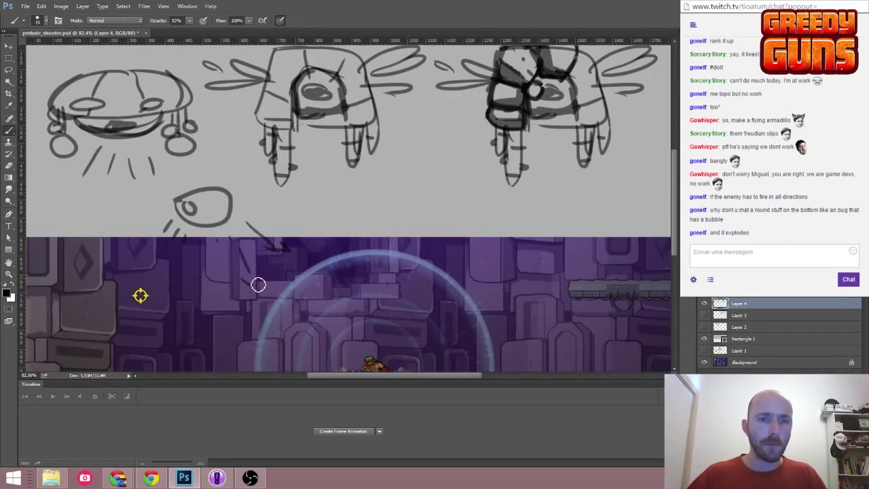
Extend the rock plates across the duplicated creature's right half and add small round stones around the face opening.
{"action": "scroll", "coordinate": [250, 280], "scroll_direction": "up", "scroll_amount": 2}
{"action": "mouse_move", "coordinate": [407, 156]}
{"action": "left_mouse_down"}
{"action": "mouse_move", "coordinate": [397, 122]}
{"action": "mouse_move", "coordinate": [434, 125]}
{"action": "mouse_move", "coordinate": [178, 265]}
{"action": "mouse_move", "coordinate": [533, 151]}
{"action": "mouse_move", "coordinate": [478, 135]}
{"action": "left_mouse_up"}
{"action": "key", "text": "z"}
{"action": "key", "text": "b"}
{"action": "scroll", "coordinate": [468, 129], "scroll_direction": "down", "scroll_amount": 5}
{"action": "scroll", "coordinate": [429, 140], "scroll_direction": "up", "scroll_amount": 4}
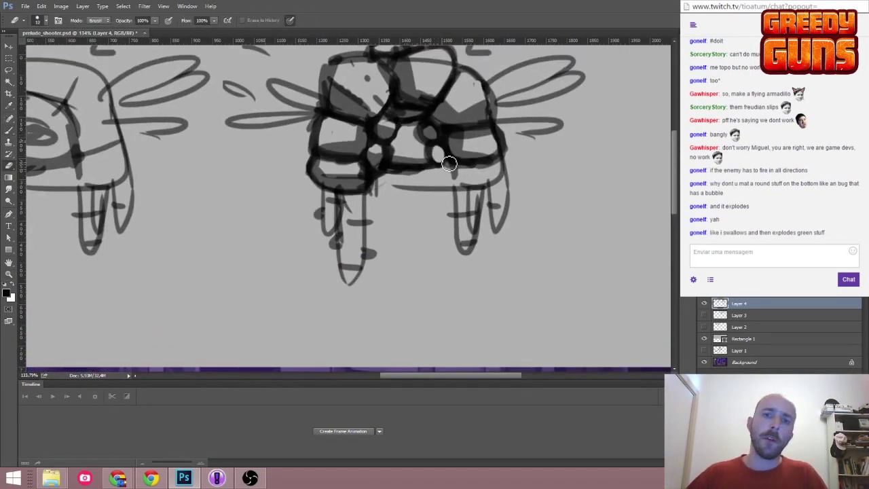
{"action": "scroll", "coordinate": [443, 163], "scroll_direction": "down", "scroll_amount": 4}
{"action": "scroll", "coordinate": [380, 163], "scroll_direction": "up", "scroll_amount": 5}
Add outer rock plates along the creature's edges, grassy tufts on top and a square block on its right side.
{"action": "mouse_move", "coordinate": [370, 146]}
{"action": "left_mouse_down"}
{"action": "mouse_move", "coordinate": [344, 227]}
{"action": "mouse_move", "coordinate": [340, 194]}
{"action": "mouse_move", "coordinate": [380, 115]}
{"action": "mouse_move", "coordinate": [414, 102]}
{"action": "left_mouse_up"}
{"action": "scroll", "coordinate": [415, 102], "scroll_direction": "down", "scroll_amount": 2}
{"action": "mouse_move", "coordinate": [407, 166]}
{"action": "left_mouse_down"}
{"action": "mouse_move", "coordinate": [456, 167]}
{"action": "mouse_move", "coordinate": [468, 183]}
{"action": "left_mouse_up"}
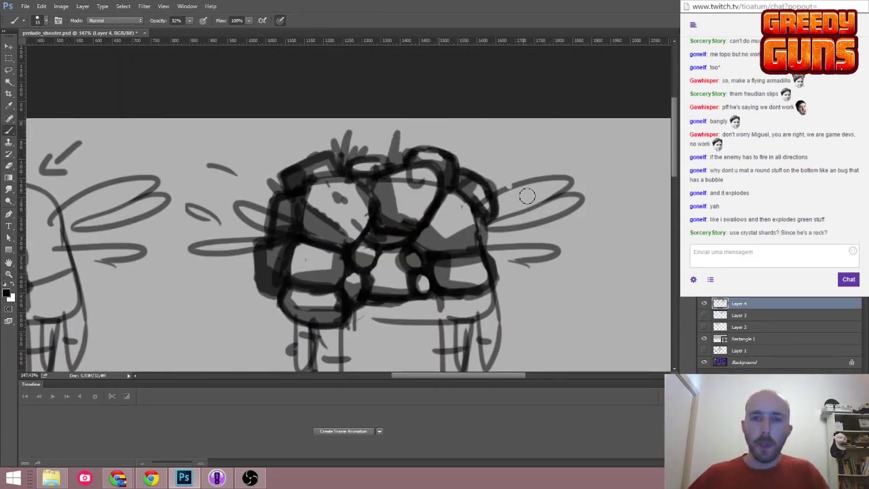
{"action": "scroll", "coordinate": [362, 218], "scroll_direction": "up", "scroll_amount": 1}
{"action": "left_click_drag", "start_coordinate": [503, 221], "coordinate": [543, 270]}
{"action": "scroll", "coordinate": [445, 151], "scroll_direction": "down", "scroll_amount": 3}
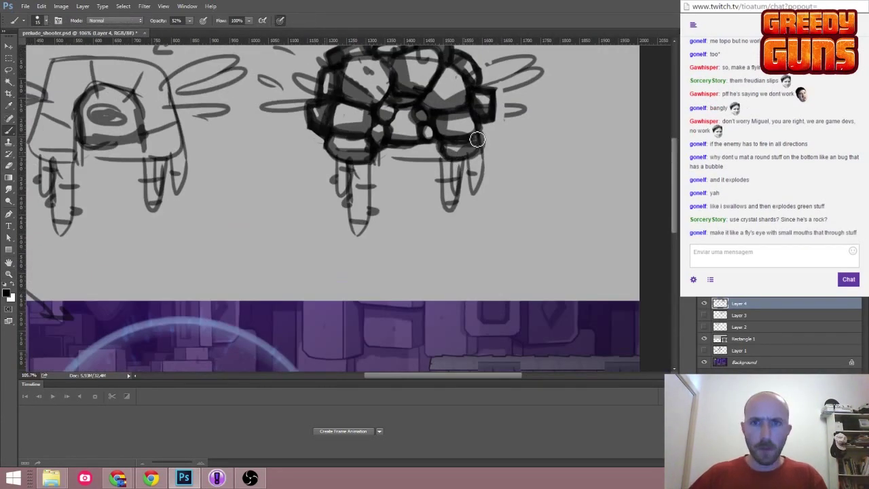
Paint translucent white wings on both sides of the rock creature.
{"action": "scroll", "coordinate": [477, 139], "scroll_direction": "up", "scroll_amount": 2}
{"action": "key", "text": "x"}
{"action": "left_click_drag", "start_coordinate": [407, 133], "coordinate": [349, 163]}
{"action": "left_click_drag", "start_coordinate": [608, 112], "coordinate": [666, 166]}
Paint a round white eye with a small black pupil in the middle of the rock creature's face.
{"action": "scroll", "coordinate": [638, 142], "scroll_direction": "down", "scroll_amount": 4}
{"action": "scroll", "coordinate": [400, 152], "scroll_direction": "up", "scroll_amount": 3}
{"action": "key", "text": "e"}
{"action": "key", "text": "b"}
{"action": "key", "text": "x"}
{"action": "left_click_drag", "start_coordinate": [394, 149], "coordinate": [380, 151]}
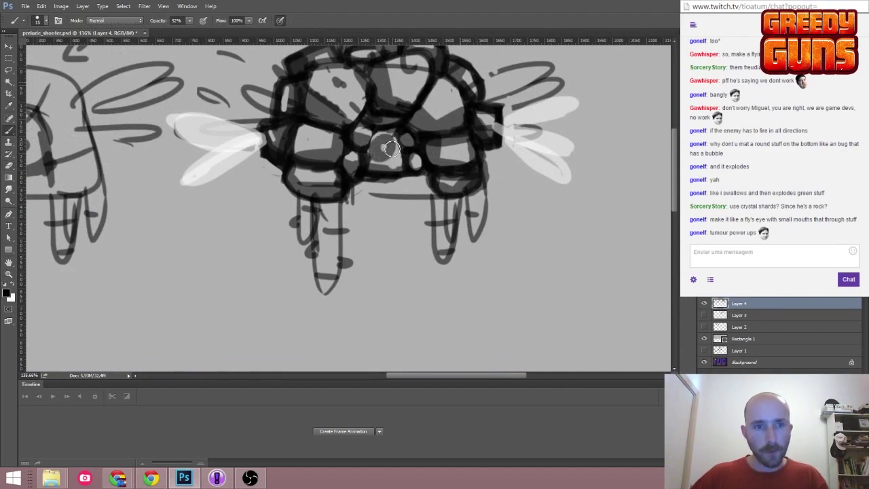
{"action": "key", "text": "x"}
{"action": "left_click", "coordinate": [384, 144]}
Replace the rock creature's thin hanging legs with short, dark, blocky feet that have light centres.
{"action": "scroll", "coordinate": [384, 138], "scroll_direction": "down", "scroll_amount": 2}
{"action": "scroll", "coordinate": [408, 176], "scroll_direction": "up", "scroll_amount": 1}
{"action": "scroll", "coordinate": [407, 184], "scroll_direction": "down", "scroll_amount": 2}
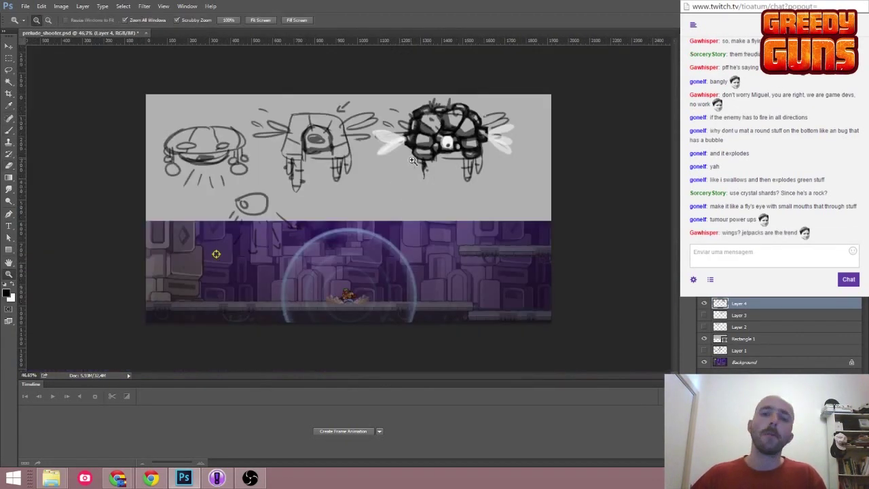
{"action": "scroll", "coordinate": [409, 187], "scroll_direction": "up", "scroll_amount": 2}
{"action": "left_click_drag", "start_coordinate": [389, 197], "coordinate": [407, 207]}
{"action": "left_click_drag", "start_coordinate": [499, 190], "coordinate": [533, 214]}
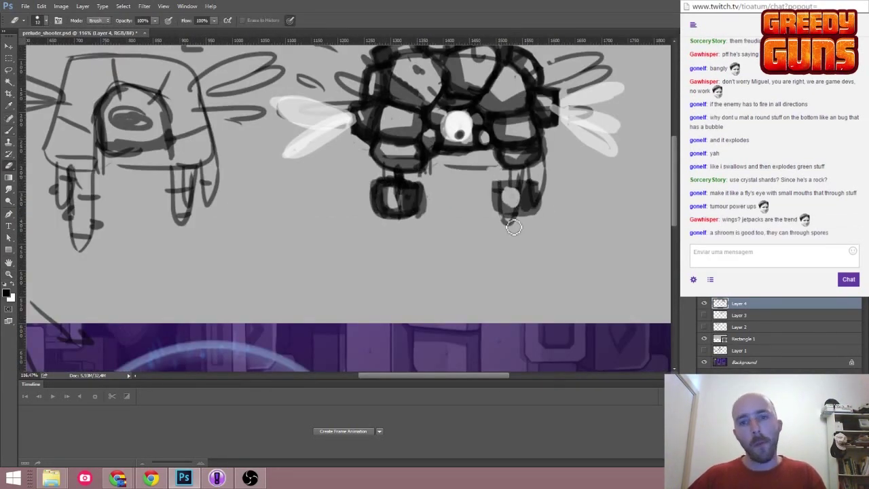
{"action": "left_click_drag", "start_coordinate": [393, 200], "coordinate": [425, 225]}
{"action": "left_click_drag", "start_coordinate": [502, 187], "coordinate": [536, 211]}
Draw a dark mouth beneath the rock creature's eye and fill it with a row of white round teeth.
{"action": "scroll", "coordinate": [389, 176], "scroll_direction": "down", "scroll_amount": 2}
{"action": "scroll", "coordinate": [390, 172], "scroll_direction": "down", "scroll_amount": 1}
{"action": "scroll", "coordinate": [408, 166], "scroll_direction": "up", "scroll_amount": 2}
{"action": "scroll", "coordinate": [428, 162], "scroll_direction": "down", "scroll_amount": 2}
{"action": "scroll", "coordinate": [455, 161], "scroll_direction": "up", "scroll_amount": 3}
{"action": "left_click_drag", "start_coordinate": [455, 160], "coordinate": [487, 167]}
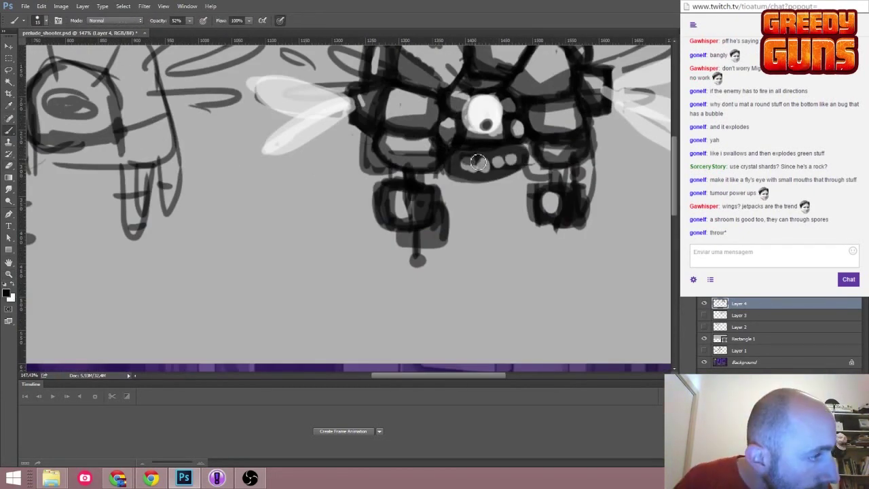
{"action": "scroll", "coordinate": [475, 178], "scroll_direction": "up", "scroll_amount": 1}
{"action": "key", "text": "x"}
{"action": "left_click_drag", "start_coordinate": [489, 183], "coordinate": [577, 159]}
{"action": "scroll", "coordinate": [414, 213], "scroll_direction": "up", "scroll_amount": 2}
{"action": "scroll", "coordinate": [414, 212], "scroll_direction": "down", "scroll_amount": 5}
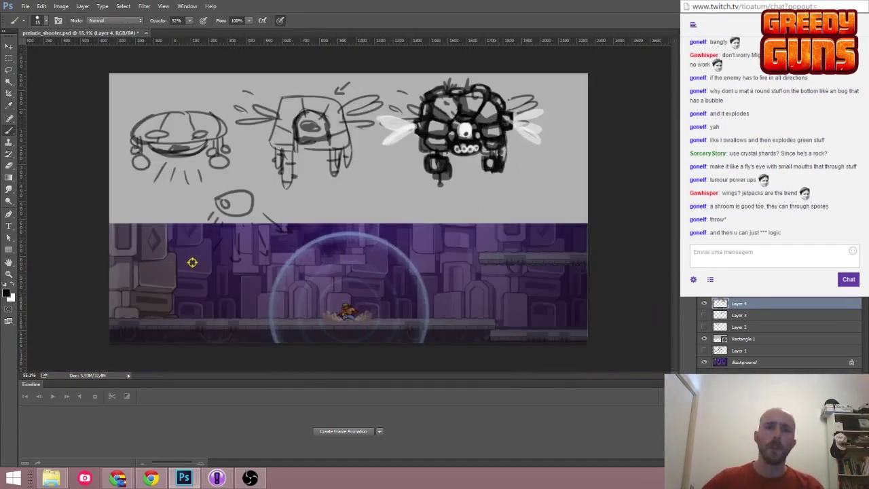
Keep a copy of the sketch layer and move the isolated rock creature to the middle of the canvas.
{"action": "left_click_drag", "start_coordinate": [729, 330], "coordinate": [730, 319]}
{"action": "left_click_drag", "start_coordinate": [465, 125], "coordinate": [377, 118]}
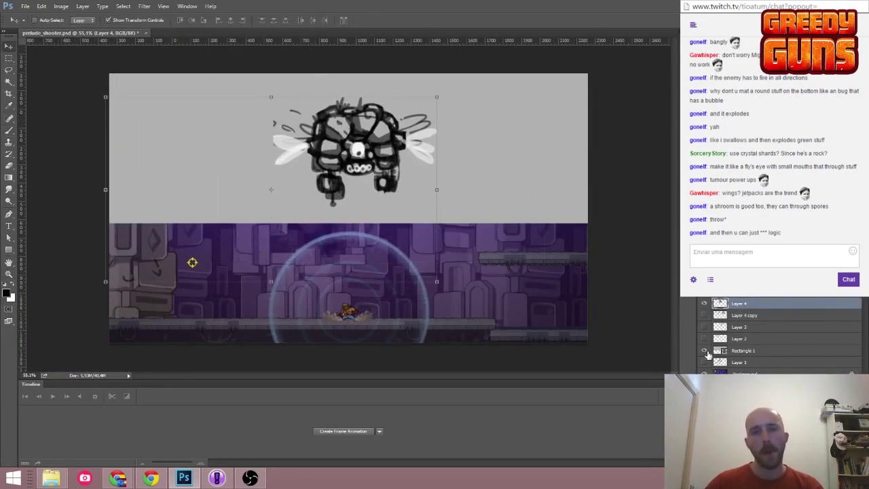
Paint the rock creature's plates light grey on a new layer beneath the sketch, erasing the overspill.
{"action": "key", "text": "ctrl+shift+alt+n"}
{"action": "right_click", "coordinate": [380, 127]}
{"action": "left_click", "coordinate": [8, 293]}
{"action": "key", "text": "Return"}
{"action": "key", "text": "e"}
{"action": "mouse_move", "coordinate": [325, 129]}
{"action": "left_mouse_down"}
{"action": "mouse_move", "coordinate": [380, 143]}
{"action": "mouse_move", "coordinate": [328, 207]}
{"action": "left_mouse_up"}
Paint yellow-green accents around the rock creature's eye and mouth to test the colours against the game scene.
{"action": "left_click", "coordinate": [8, 293]}
{"action": "key", "text": "Return"}
{"action": "key", "text": "z"}
{"action": "scroll", "coordinate": [405, 168], "scroll_direction": "down", "scroll_amount": 1}
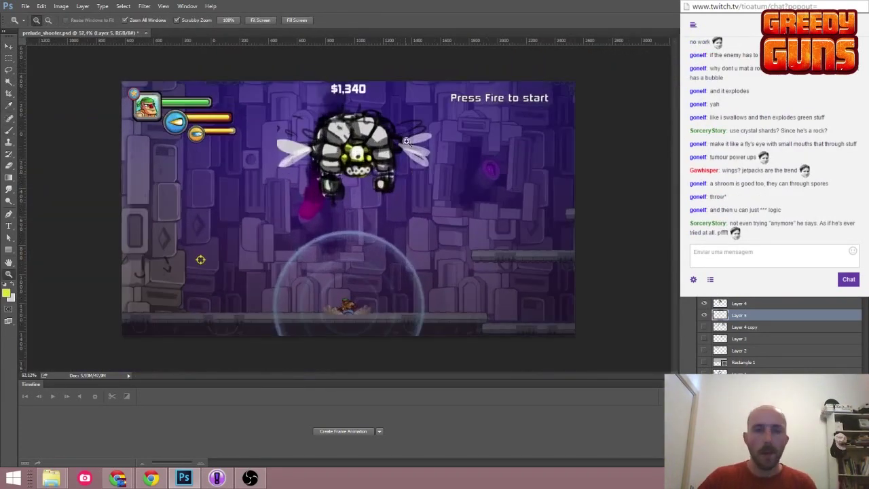
{"action": "scroll", "coordinate": [405, 168], "scroll_direction": "up", "scroll_amount": 3}
{"action": "scroll", "coordinate": [370, 150], "scroll_direction": "down", "scroll_amount": 2}
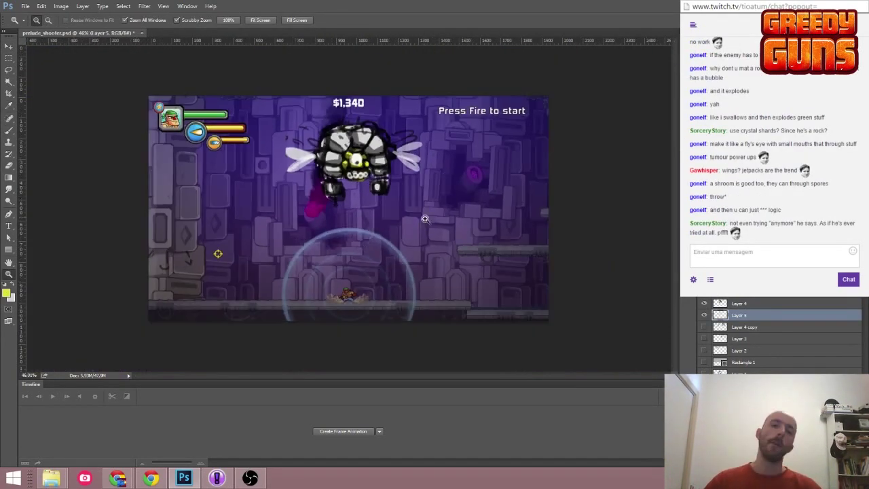
Return to Layer 4 with the colour layer hidden and the creature on the canvas's left, and reset the colours to black and white.
{"action": "key", "text": "alt+]"}
{"action": "key", "text": "b"}
{"action": "right_click", "coordinate": [310, 131]}
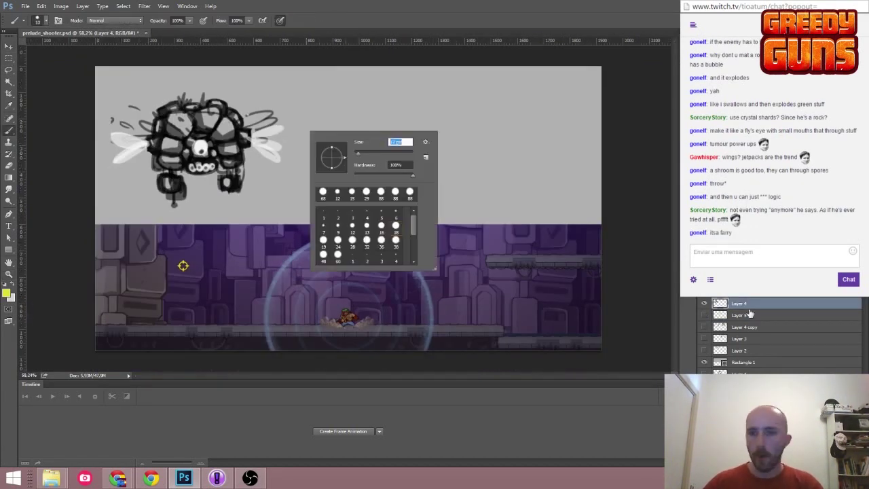
{"action": "key", "text": "Escape"}
{"action": "key", "text": "d"}
Sketch a second creature in thin lines beside the first, with rounded petals and pointed leaves around a central eye.
{"action": "key", "text": "z"}
{"action": "scroll", "coordinate": [369, 140], "scroll_direction": "up", "scroll_amount": 2}
{"action": "scroll", "coordinate": [384, 147], "scroll_direction": "down", "scroll_amount": 2}
{"action": "key", "text": "b"}
{"action": "scroll", "coordinate": [384, 148], "scroll_direction": "up", "scroll_amount": 1}
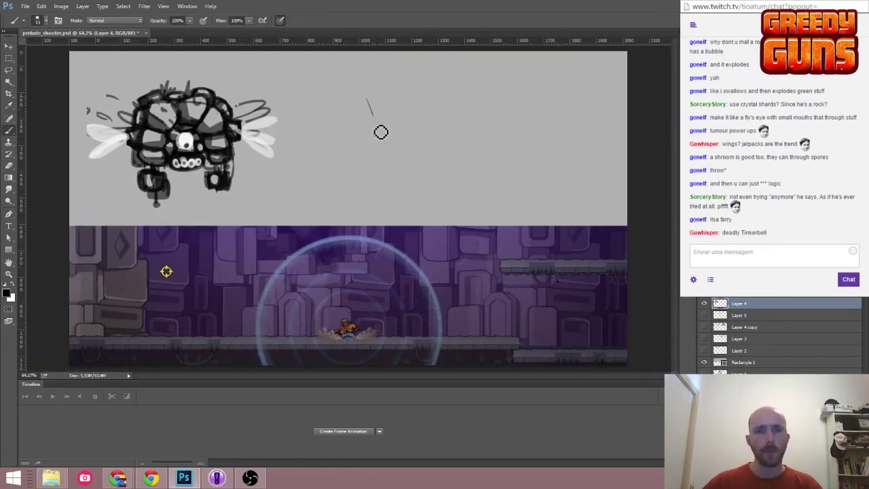
{"action": "left_click_drag", "start_coordinate": [380, 131], "coordinate": [385, 107]}
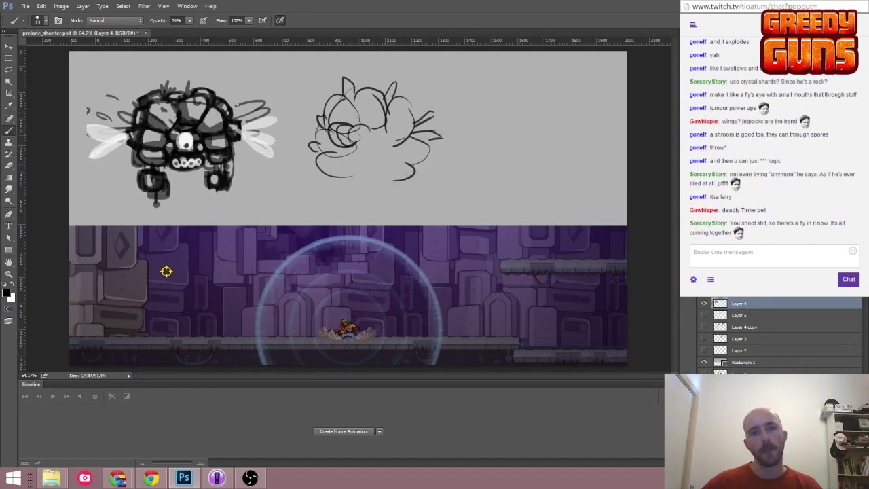
{"action": "left_click_drag", "start_coordinate": [333, 123], "coordinate": [346, 148]}
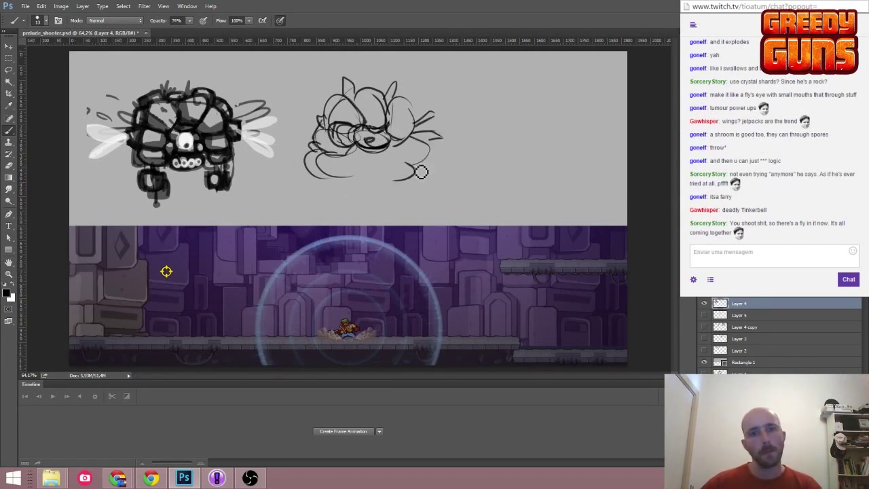
Add rounded petals to both lower sides of the leafy creature and undo the vertical stroke below its eye.
{"action": "left_click_drag", "start_coordinate": [573, 135], "coordinate": [584, 125]}
{"action": "key", "text": "ctrl+z"}
{"action": "left_click_drag", "start_coordinate": [367, 163], "coordinate": [379, 211]}
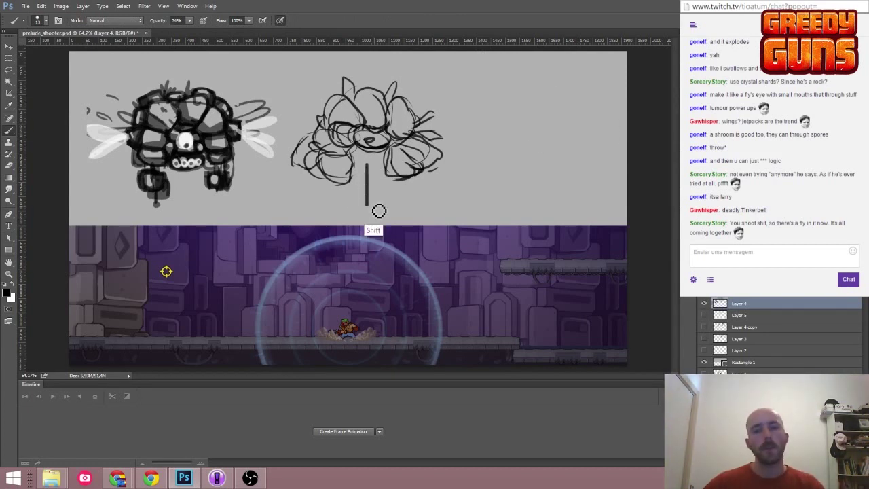
{"action": "key", "text": "ctrl+alt+z"}
{"action": "key", "text": "z"}
{"action": "left_click_drag", "start_coordinate": [384, 160], "coordinate": [397, 159]}
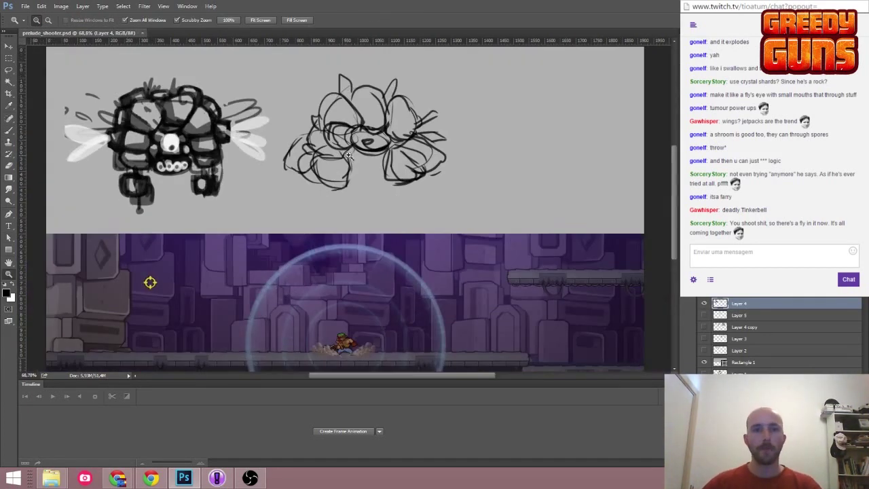
Fill the leafy creature's eye white with a dark pupil and draw a banded snout with a dark mouth beneath it.
{"action": "key", "text": "b"}
{"action": "scroll", "coordinate": [308, 117], "scroll_direction": "down", "scroll_amount": 2}
{"action": "scroll", "coordinate": [308, 118], "scroll_direction": "up", "scroll_amount": 3}
{"action": "key", "text": "z"}
{"action": "left_click", "coordinate": [400, 172], "text": "alt"}
{"action": "mouse_move", "coordinate": [401, 172]}
{"action": "left_mouse_down"}
{"action": "mouse_move", "coordinate": [488, 166]}
{"action": "mouse_move", "coordinate": [343, 135]}
{"action": "mouse_move", "coordinate": [380, 195]}
{"action": "left_mouse_up"}
{"action": "key", "text": "b"}
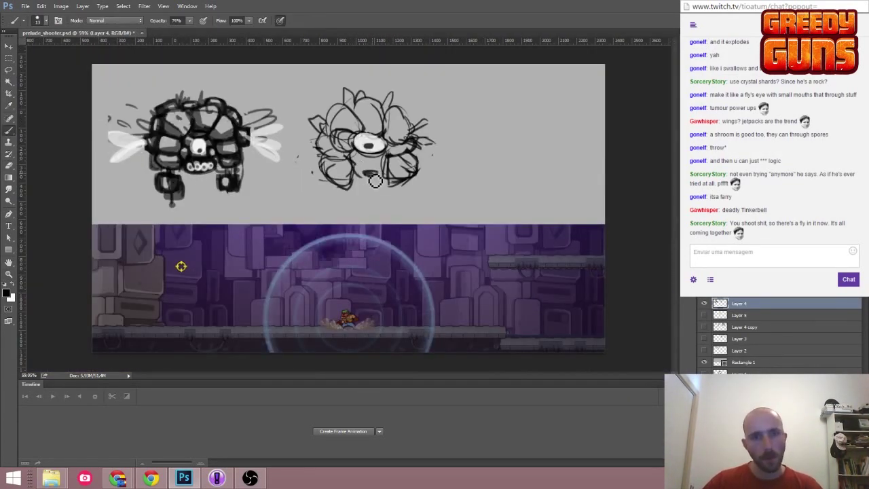
{"action": "scroll", "coordinate": [394, 170], "scroll_direction": "up", "scroll_amount": 2}
{"action": "scroll", "coordinate": [422, 153], "scroll_direction": "down", "scroll_amount": 1}
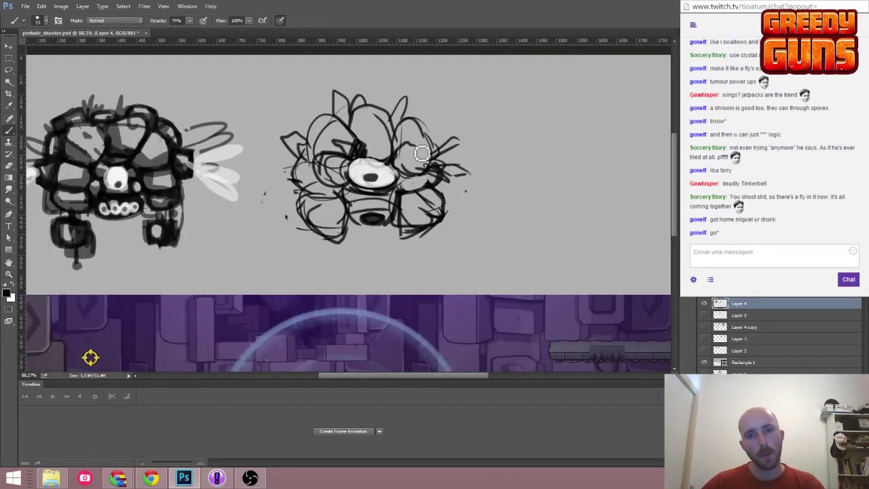
Rework the leafy creature's upper-right petal and add a small rounded leaf above it.
{"action": "key", "text": "z"}
{"action": "scroll", "coordinate": [422, 154], "scroll_direction": "down", "scroll_amount": 3}
{"action": "scroll", "coordinate": [405, 175], "scroll_direction": "up", "scroll_amount": 1}
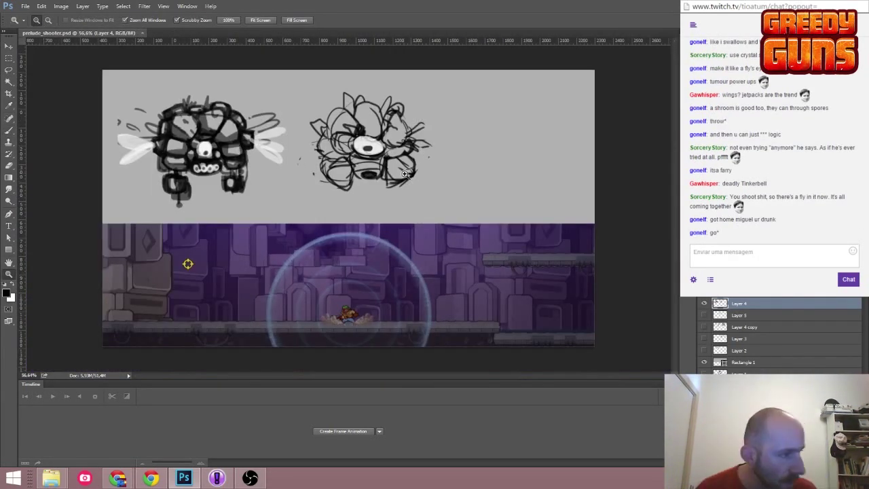
{"action": "scroll", "coordinate": [339, 173], "scroll_direction": "up", "scroll_amount": 2}
{"action": "key", "text": "b"}
{"action": "scroll", "coordinate": [361, 157], "scroll_direction": "down", "scroll_amount": 1}
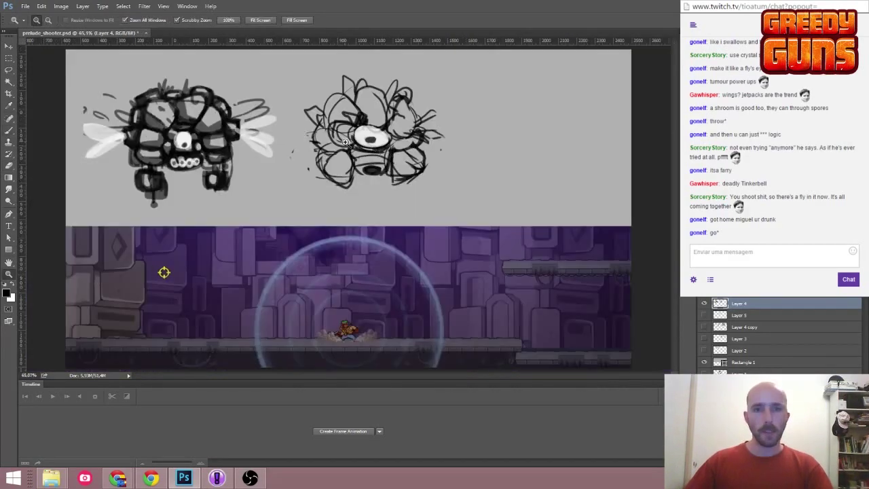
Ink a faceted rock plate on the left of the leafy creature's eye and shade its underside dark.
{"action": "scroll", "coordinate": [340, 170], "scroll_direction": "up", "scroll_amount": 3}
{"action": "scroll", "coordinate": [325, 176], "scroll_direction": "down", "scroll_amount": 3}
{"action": "scroll", "coordinate": [292, 191], "scroll_direction": "up", "scroll_amount": 2}
{"action": "scroll", "coordinate": [292, 191], "scroll_direction": "down", "scroll_amount": 3}
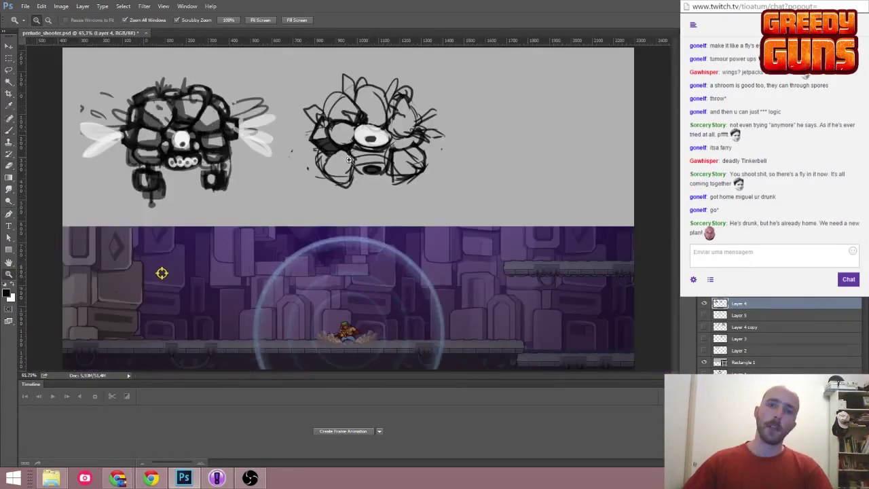
Turn the leafy creature's upper-left petals into block-shaped rock plates and shade one block's face dark.
{"action": "scroll", "coordinate": [298, 194], "scroll_direction": "up", "scroll_amount": 1}
{"action": "scroll", "coordinate": [306, 197], "scroll_direction": "down", "scroll_amount": 2}
{"action": "scroll", "coordinate": [318, 204], "scroll_direction": "up", "scroll_amount": 4}
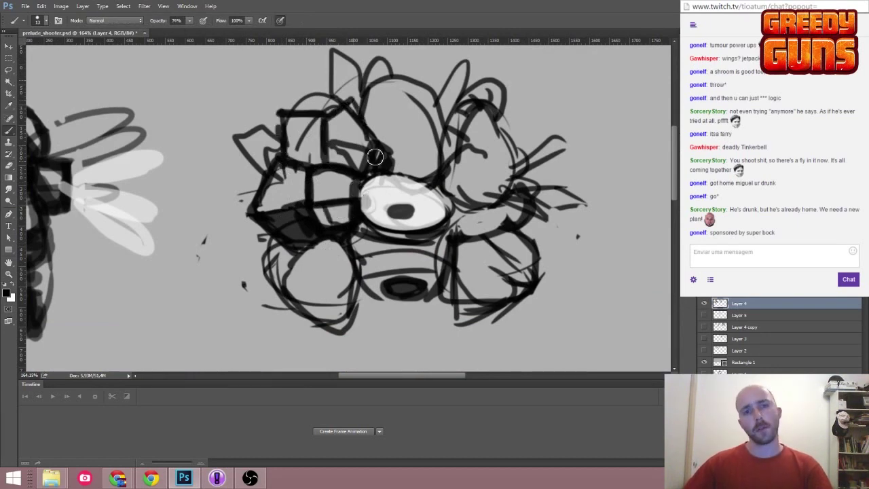
{"action": "scroll", "coordinate": [353, 116], "scroll_direction": "down", "scroll_amount": 3}
{"action": "scroll", "coordinate": [354, 135], "scroll_direction": "up", "scroll_amount": 3}
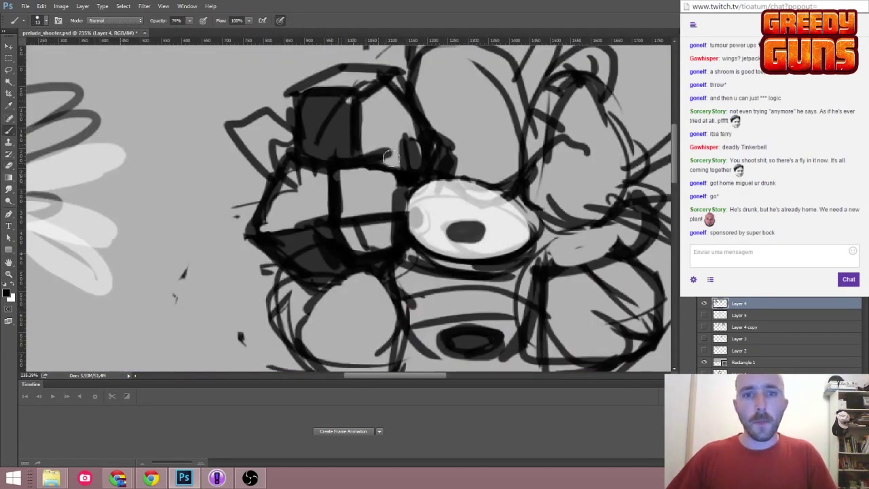
Ink the leafy creature's lower petals on both sides with heavy outlines, dark shading and small round spots.
{"action": "scroll", "coordinate": [356, 165], "scroll_direction": "down", "scroll_amount": 2}
{"action": "scroll", "coordinate": [356, 164], "scroll_direction": "down", "scroll_amount": 3}
{"action": "scroll", "coordinate": [380, 211], "scroll_direction": "up", "scroll_amount": 4}
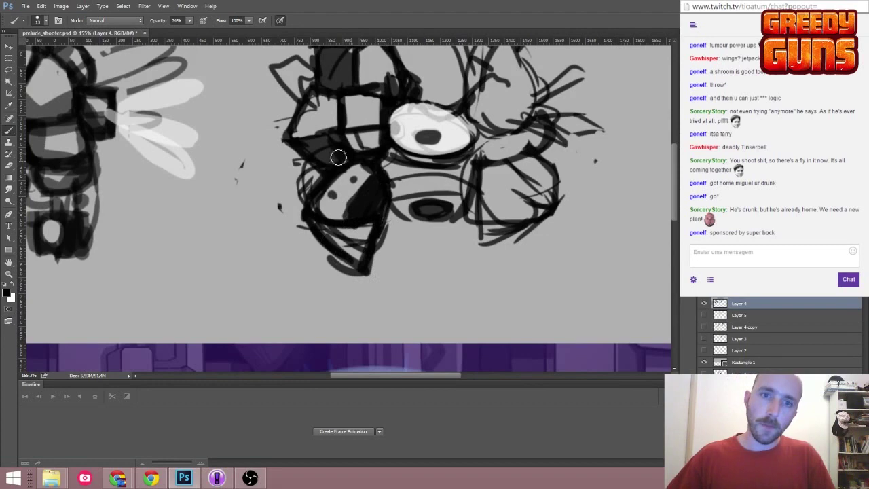
{"action": "scroll", "coordinate": [306, 192], "scroll_direction": "down", "scroll_amount": 3}
{"action": "scroll", "coordinate": [388, 210], "scroll_direction": "up", "scroll_amount": 5}
{"action": "key", "text": "e"}
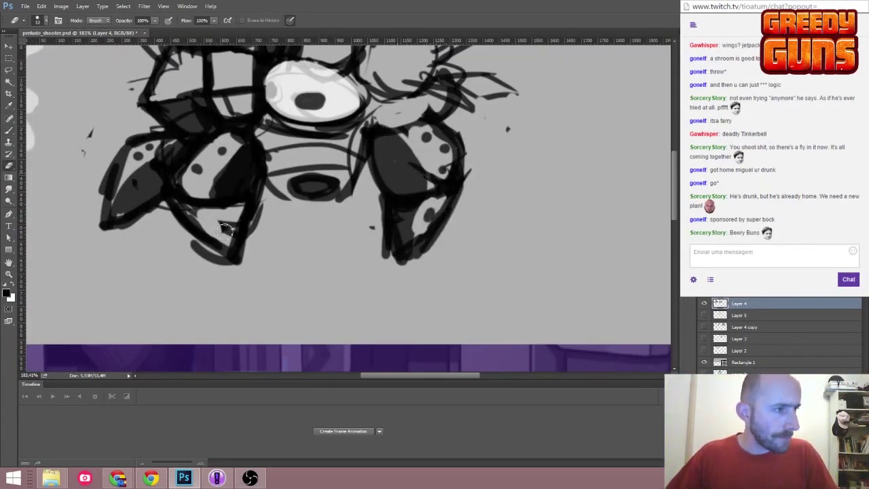
Clean up the lower-left petal and rework the creature's top and right side into shaded plates, erasing leftover leaf lines.
{"action": "left_click_drag", "start_coordinate": [225, 231], "coordinate": [203, 251]}
{"action": "scroll", "coordinate": [378, 269], "scroll_direction": "down", "scroll_amount": 3}
{"action": "scroll", "coordinate": [378, 270], "scroll_direction": "up", "scroll_amount": 4}
{"action": "scroll", "coordinate": [436, 60], "scroll_direction": "down", "scroll_amount": 4}
{"action": "scroll", "coordinate": [437, 60], "scroll_direction": "up", "scroll_amount": 4}
{"action": "key", "text": "b"}
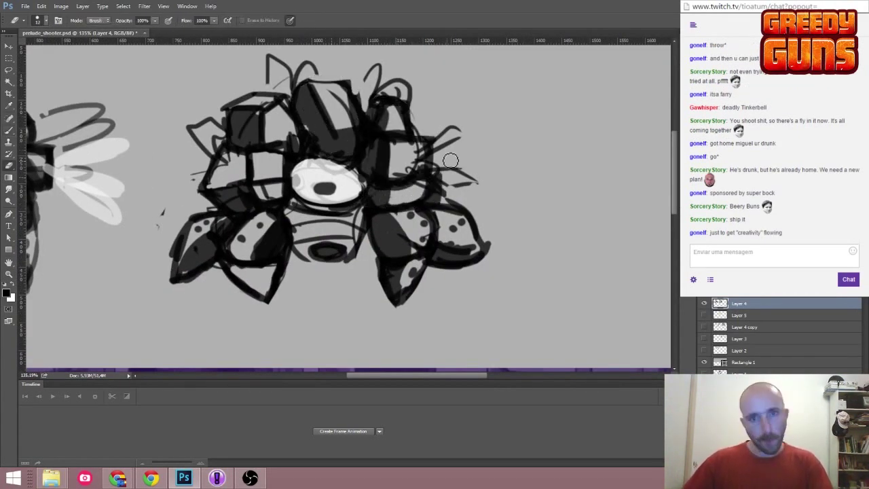
{"action": "scroll", "coordinate": [451, 160], "scroll_direction": "down", "scroll_amount": 2}
{"action": "key", "text": "z"}
{"action": "scroll", "coordinate": [398, 205], "scroll_direction": "down", "scroll_amount": 3}
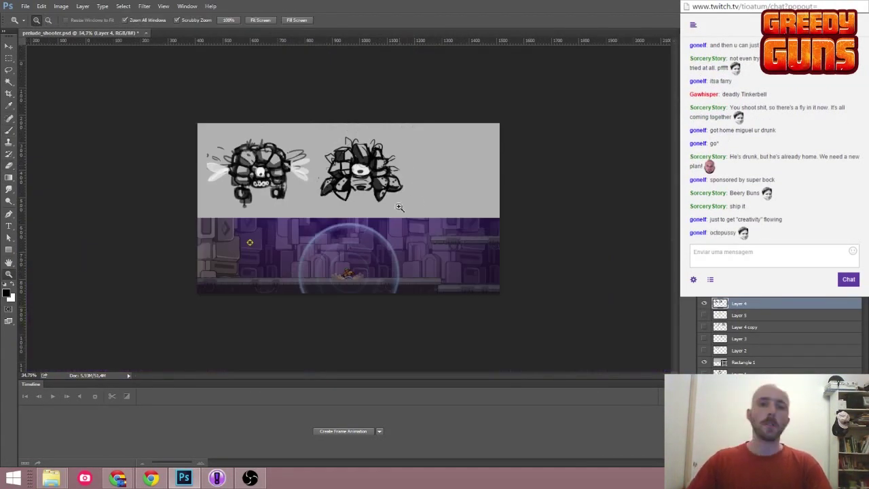
Ink pointed spikes around the leafy creature's top and sides and fill them with white.
{"action": "scroll", "coordinate": [291, 188], "scroll_direction": "up", "scroll_amount": 2}
{"action": "scroll", "coordinate": [416, 138], "scroll_direction": "down", "scroll_amount": 2}
{"action": "scroll", "coordinate": [416, 139], "scroll_direction": "up", "scroll_amount": 3}
{"action": "key", "text": "b"}
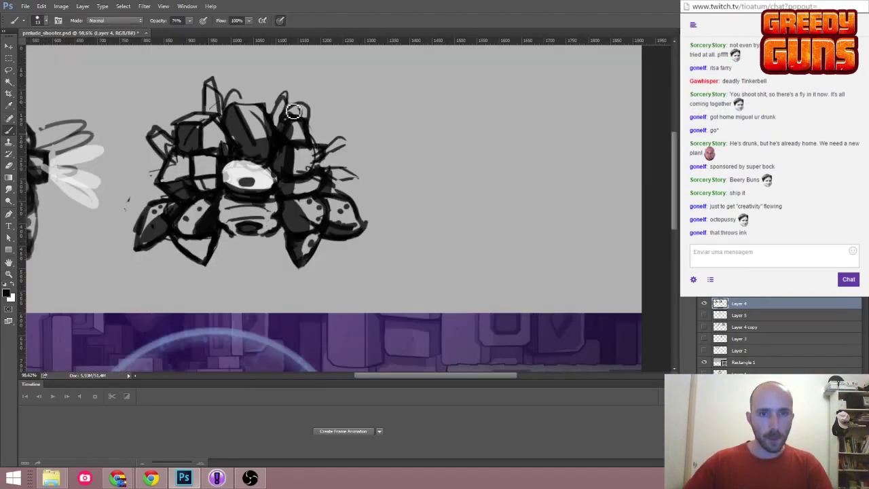
{"action": "scroll", "coordinate": [489, 159], "scroll_direction": "down", "scroll_amount": 3}
Place a copy of the leafy creature in the empty space to its right.
{"action": "key", "text": "v"}
{"action": "scroll", "coordinate": [488, 159], "scroll_direction": "down", "scroll_amount": 2}
{"action": "left_click_drag", "start_coordinate": [547, 204], "coordinate": [551, 143]}
{"action": "key", "text": "z"}
{"action": "scroll", "coordinate": [475, 214], "scroll_direction": "down", "scroll_amount": 1}
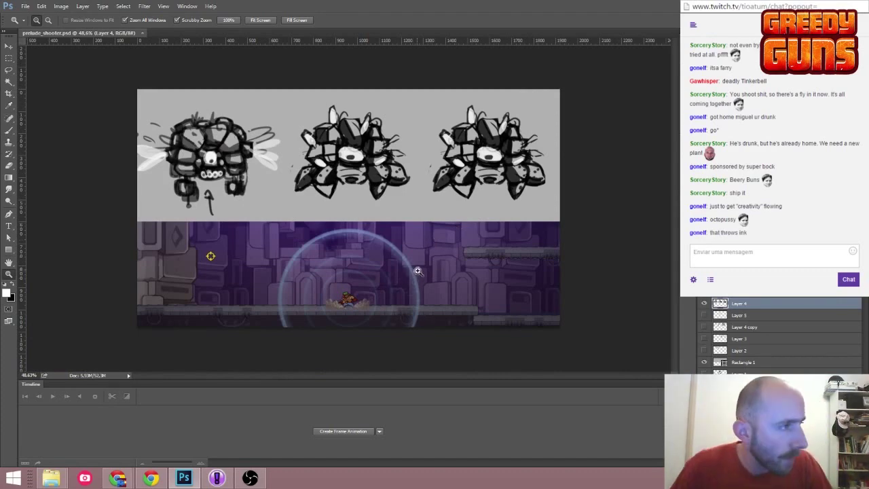
Try a much wider white eye on the leafy creature's right-hand copy.
{"action": "scroll", "coordinate": [613, 181], "scroll_direction": "up", "scroll_amount": 4}
{"action": "scroll", "coordinate": [613, 180], "scroll_direction": "down", "scroll_amount": 2}
{"action": "scroll", "coordinate": [435, 183], "scroll_direction": "up", "scroll_amount": 2}
{"action": "key", "text": "b"}
{"action": "left_click_drag", "start_coordinate": [475, 176], "coordinate": [419, 190]}
{"action": "key", "text": "z"}
{"action": "scroll", "coordinate": [561, 229], "scroll_direction": "down", "scroll_amount": 5}
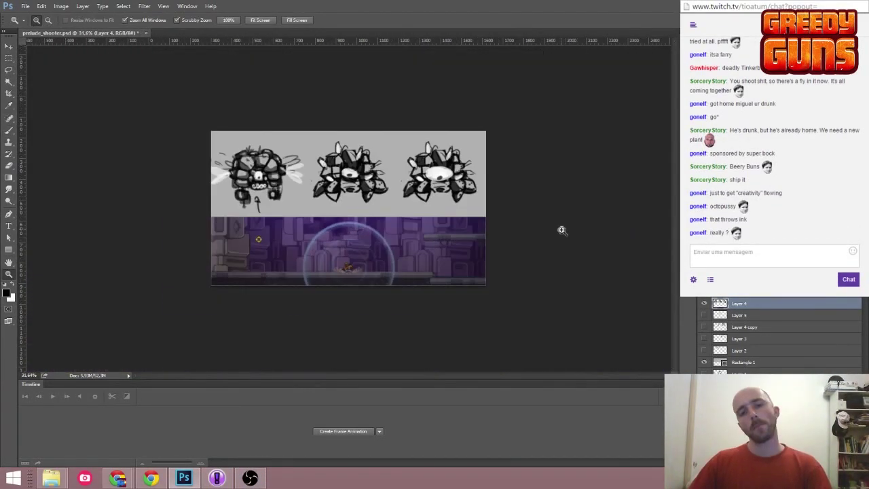
Paint three separate white eyes with dark pupils on the leafy creature's right-hand copy.
{"action": "scroll", "coordinate": [560, 229], "scroll_direction": "up", "scroll_amount": 5}
{"action": "key", "text": "b"}
{"action": "key", "text": "x"}
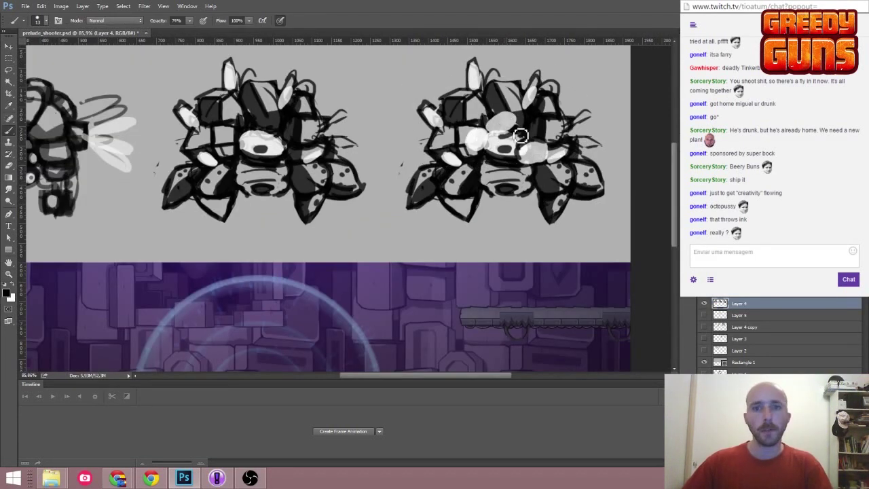
{"action": "key", "text": "z"}
{"action": "scroll", "coordinate": [592, 125], "scroll_direction": "up", "scroll_amount": 2}
{"action": "scroll", "coordinate": [557, 209], "scroll_direction": "down", "scroll_amount": 5}
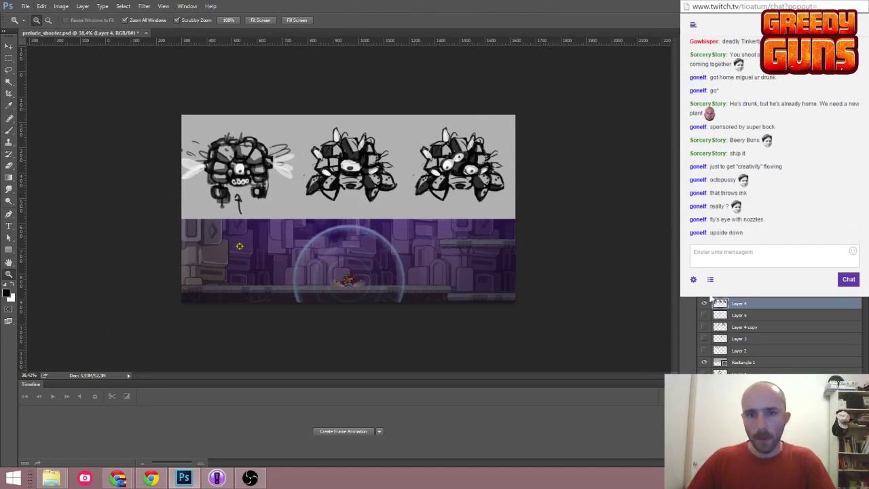
Duplicate the sketch layer, keep only the three-eyed creature at left, and outline an elongated head with oval eyes and mouth beside it.
{"action": "key", "text": "ctrl+j"}
{"action": "key", "text": "b"}
{"action": "left_click_drag", "start_coordinate": [391, 163], "coordinate": [410, 190]}
{"action": "key", "text": "ctrl+z"}
{"action": "scroll", "coordinate": [346, 189], "scroll_direction": "up", "scroll_amount": 2}
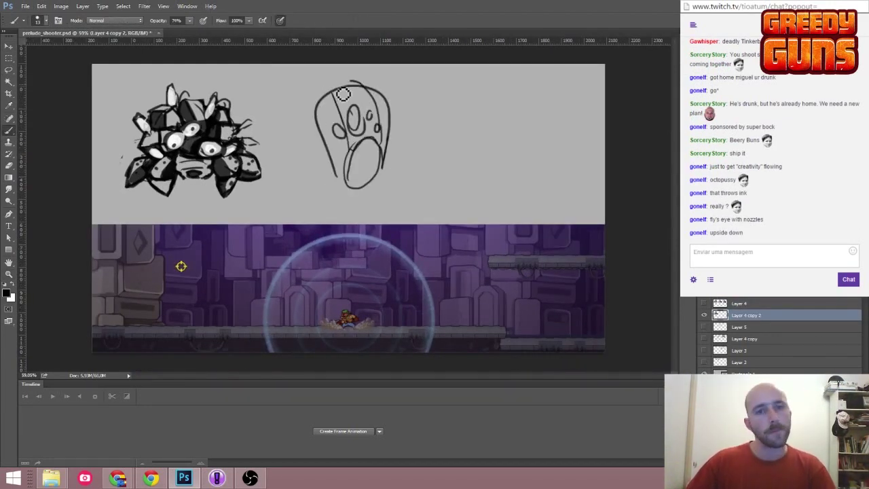
Darken the elongated head's mouth opening and paint white drool hanging from it.
{"action": "scroll", "coordinate": [367, 204], "scroll_direction": "up", "scroll_amount": 3}
{"action": "key", "text": "x"}
{"action": "left_click_drag", "start_coordinate": [385, 204], "coordinate": [384, 261]}
{"action": "key", "text": "z"}
{"action": "mouse_move", "coordinate": [384, 261]}
{"action": "left_mouse_down"}
{"action": "mouse_move", "coordinate": [342, 153]}
{"action": "mouse_move", "coordinate": [350, 190]}
{"action": "left_mouse_up"}
{"action": "scroll", "coordinate": [341, 153], "scroll_direction": "down", "scroll_amount": 3}
Paint the elongated head's eyes white with dark pupils, and sketch side plates and two drooping legs.
{"action": "key", "text": "b"}
{"action": "scroll", "coordinate": [353, 163], "scroll_direction": "up", "scroll_amount": 3}
{"action": "left_click_drag", "start_coordinate": [305, 187], "coordinate": [316, 207]}
{"action": "left_click_drag", "start_coordinate": [295, 129], "coordinate": [309, 140]}
{"action": "left_click_drag", "start_coordinate": [384, 161], "coordinate": [383, 154]}
{"action": "left_click_drag", "start_coordinate": [393, 186], "coordinate": [398, 194]}
{"action": "scroll", "coordinate": [355, 189], "scroll_direction": "down", "scroll_amount": 3}
{"action": "scroll", "coordinate": [213, 254], "scroll_direction": "up", "scroll_amount": 3}
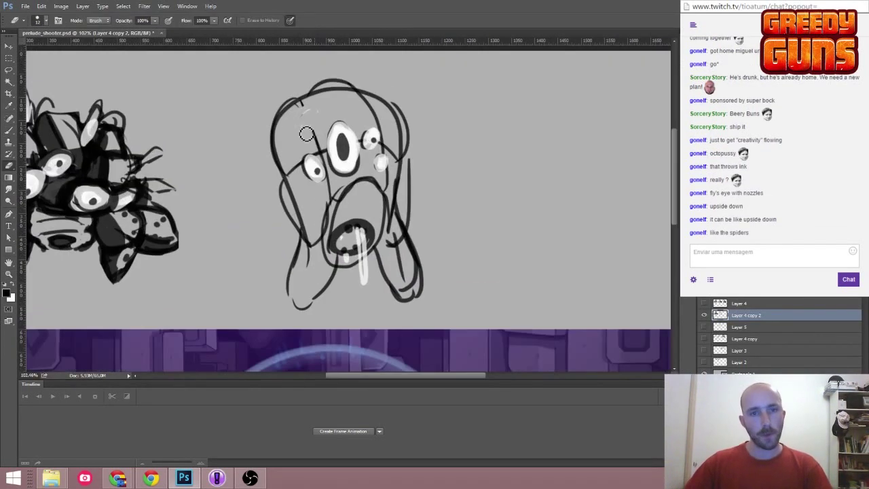
Erase the eyes from the elongated head's face and redraw it as segmented plates with rounded side lobes.
{"action": "scroll", "coordinate": [194, 260], "scroll_direction": "down", "scroll_amount": 3}
{"action": "scroll", "coordinate": [194, 260], "scroll_direction": "up", "scroll_amount": 3}
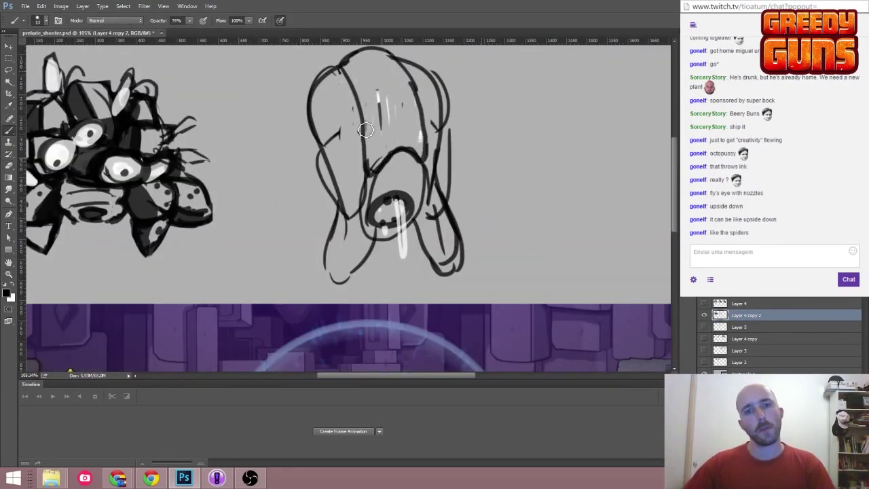
{"action": "scroll", "coordinate": [317, 169], "scroll_direction": "down", "scroll_amount": 1}
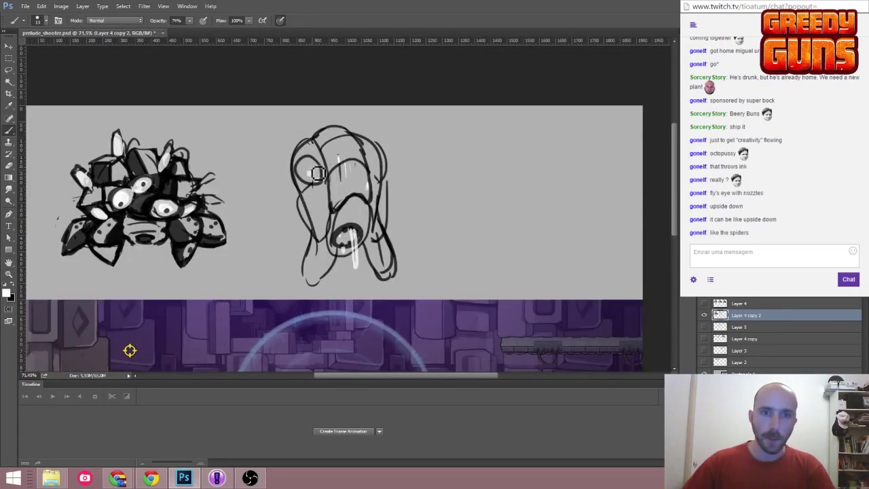
{"action": "scroll", "coordinate": [316, 177], "scroll_direction": "up", "scroll_amount": 1}
{"action": "left_click_drag", "start_coordinate": [311, 121], "coordinate": [296, 195]}
{"action": "left_click_drag", "start_coordinate": [384, 121], "coordinate": [411, 184]}
Draw clusters of short rounded tentacles hanging on both sides of the elongated head's mouth.
{"action": "scroll", "coordinate": [77, 325], "scroll_direction": "down", "scroll_amount": 2}
{"action": "scroll", "coordinate": [357, 224], "scroll_direction": "up", "scroll_amount": 1}
{"action": "left_click_drag", "start_coordinate": [338, 242], "coordinate": [390, 318]}
{"action": "left_click_drag", "start_coordinate": [446, 251], "coordinate": [508, 247]}
{"action": "scroll", "coordinate": [339, 224], "scroll_direction": "down", "scroll_amount": 2}
{"action": "scroll", "coordinate": [326, 122], "scroll_direction": "up", "scroll_amount": 3}
Thicken the elongated head's segment outlines and erase the leftover leg lines around the tentacles.
{"action": "mouse_move", "coordinate": [309, 112]}
{"action": "left_mouse_down"}
{"action": "mouse_move", "coordinate": [347, 122]}
{"action": "mouse_move", "coordinate": [328, 119]}
{"action": "left_mouse_up"}
{"action": "key", "text": "x"}
{"action": "key", "text": "ctrl+z"}
{"action": "key", "text": "x"}
{"action": "key", "text": "e"}
{"action": "scroll", "coordinate": [127, 337], "scroll_direction": "down", "scroll_amount": 3}
{"action": "scroll", "coordinate": [329, 284], "scroll_direction": "up", "scroll_amount": 2}
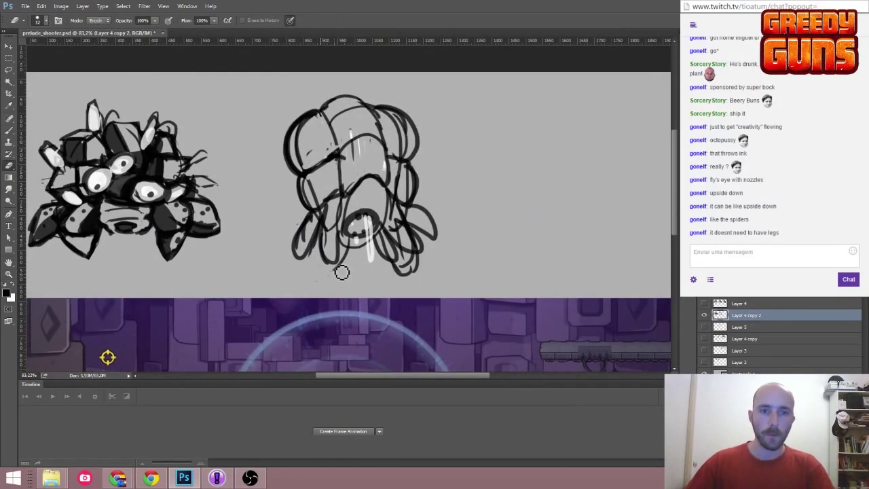
Paint white eyes with dark pupils on the four side lobes of the tentacled head.
{"action": "key", "text": "b"}
{"action": "left_click_drag", "start_coordinate": [107, 357], "coordinate": [99, 298]}
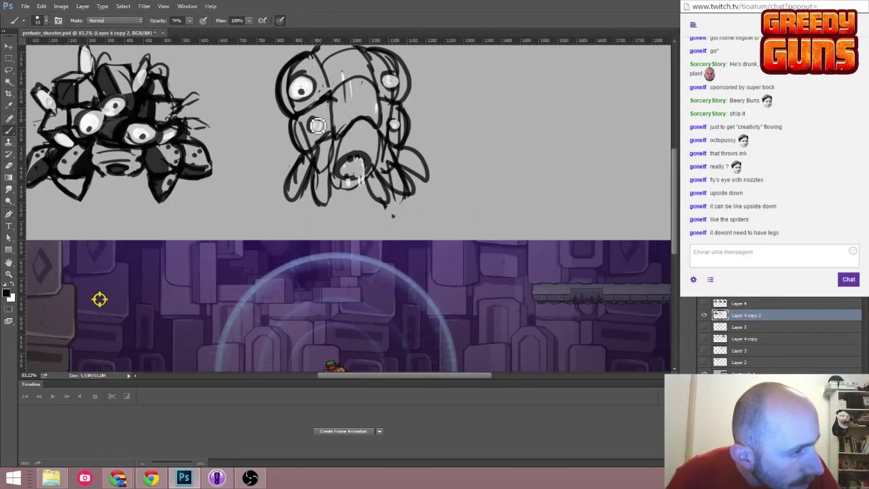
{"action": "scroll", "coordinate": [404, 122], "scroll_direction": "up", "scroll_amount": 1}
{"action": "key", "text": "z"}
{"action": "scroll", "coordinate": [341, 191], "scroll_direction": "down", "scroll_amount": 3}
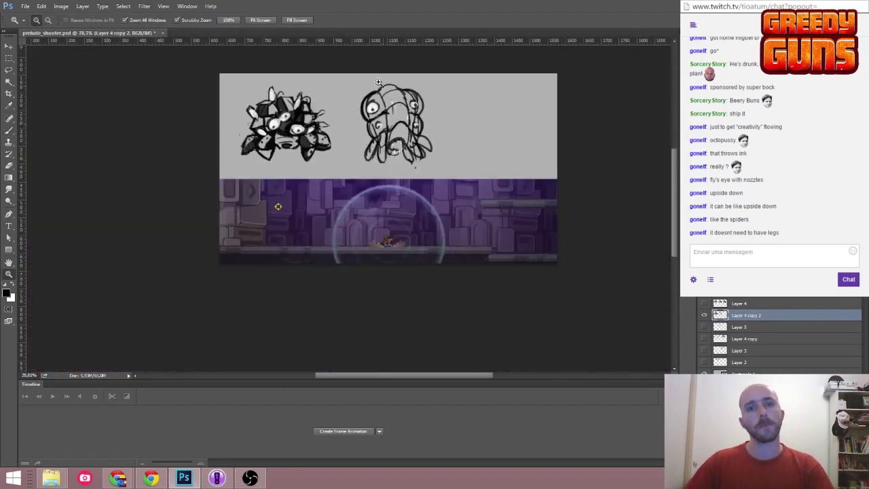
{"action": "scroll", "coordinate": [581, 147], "scroll_direction": "up", "scroll_amount": 3}
{"action": "scroll", "coordinate": [581, 147], "scroll_direction": "down", "scroll_amount": 2}
Place an upside-down copy of the tentacled head on the right and redraw the tentacles along its top.
{"action": "key", "text": "ctrl+t"}
{"action": "key", "text": "Return"}
{"action": "scroll", "coordinate": [584, 186], "scroll_direction": "up", "scroll_amount": 2}
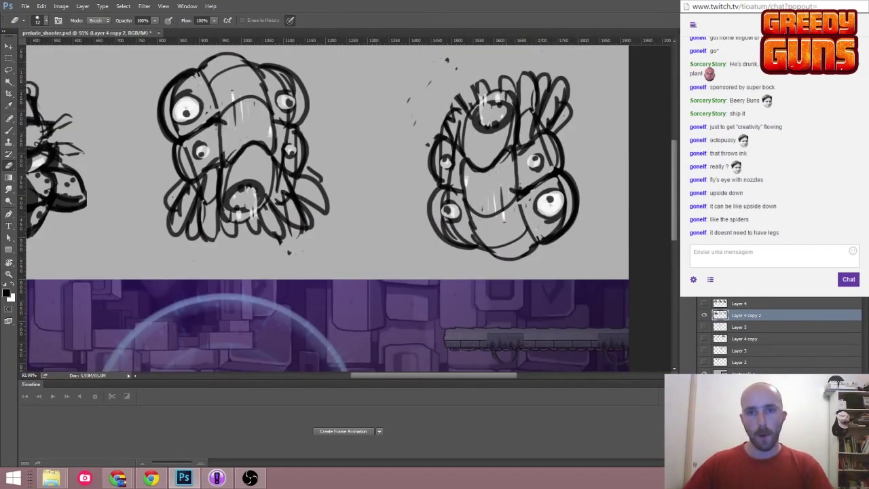
{"action": "scroll", "coordinate": [584, 186], "scroll_direction": "down", "scroll_amount": 2}
{"action": "key", "text": "e"}
{"action": "scroll", "coordinate": [525, 185], "scroll_direction": "up", "scroll_amount": 1}
{"action": "key", "text": "b"}
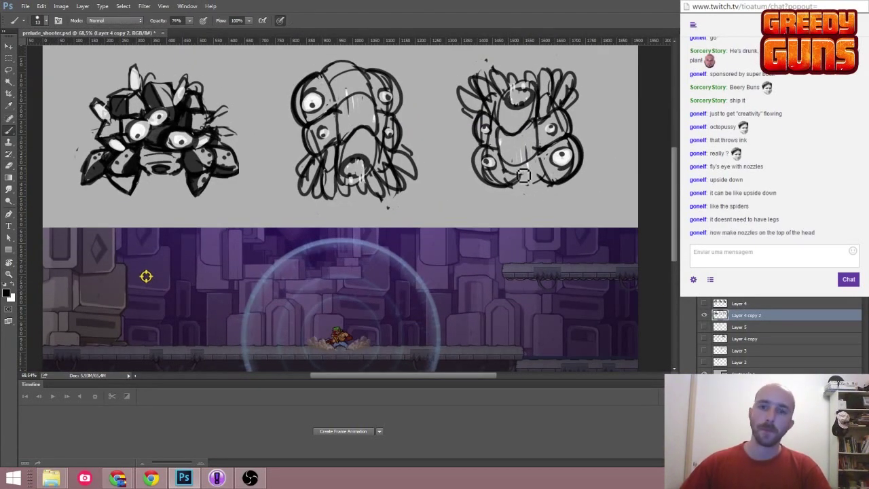
Erase the upside-down head's lower centre and paint a round nozzle mouth with a dark, toothed opening there.
{"action": "scroll", "coordinate": [511, 179], "scroll_direction": "up", "scroll_amount": 3}
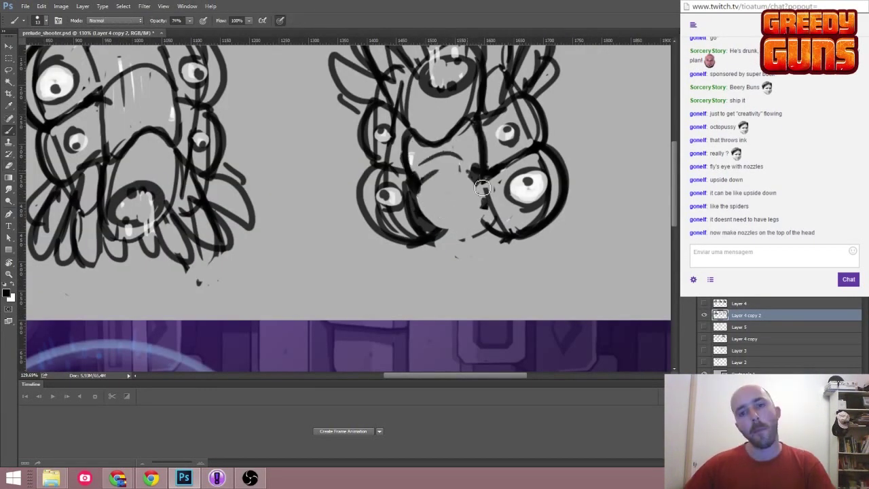
{"action": "key", "text": "b"}
{"action": "scroll", "coordinate": [440, 203], "scroll_direction": "up", "scroll_amount": 2}
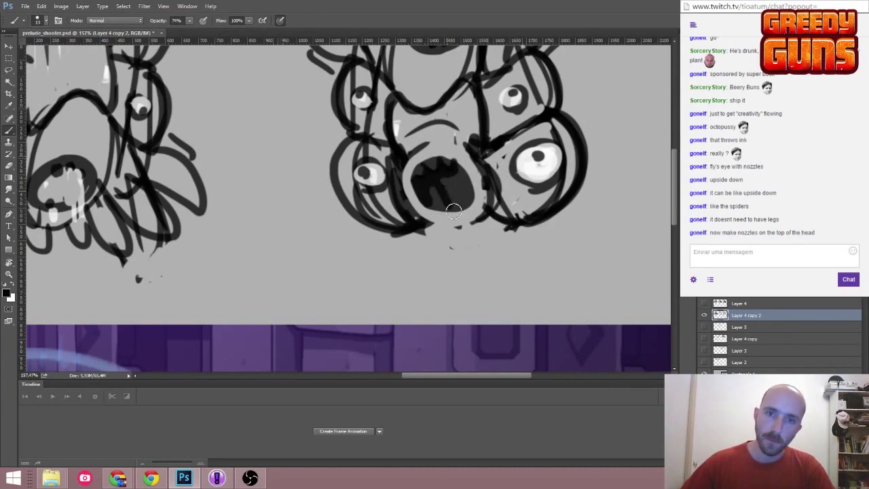
{"action": "scroll", "coordinate": [444, 193], "scroll_direction": "down", "scroll_amount": 3}
{"action": "scroll", "coordinate": [444, 193], "scroll_direction": "up", "scroll_amount": 3}
{"action": "scroll", "coordinate": [473, 158], "scroll_direction": "down", "scroll_amount": 2}
{"action": "key", "text": "e"}
{"action": "key", "text": "z"}
{"action": "scroll", "coordinate": [473, 158], "scroll_direction": "down", "scroll_amount": 4}
{"action": "scroll", "coordinate": [580, 143], "scroll_direction": "up", "scroll_amount": 3}
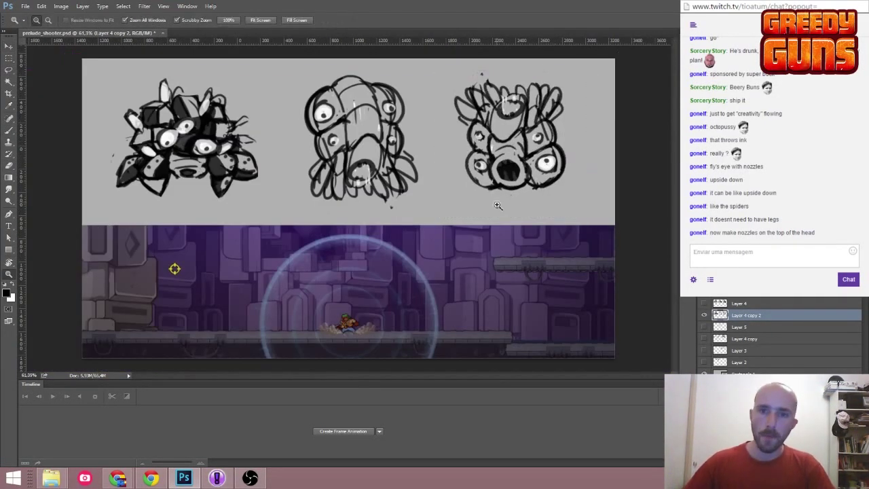
Move the round nozzle mouth straight up between the lower eye lobes and darken the gaps around it.
{"action": "scroll", "coordinate": [568, 187], "scroll_direction": "up", "scroll_amount": 5}
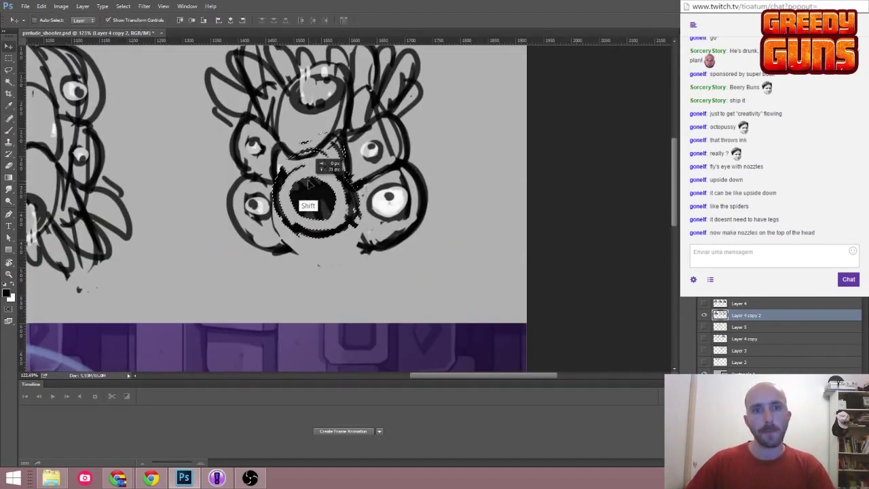
{"action": "scroll", "coordinate": [459, 223], "scroll_direction": "down", "scroll_amount": 6}
{"action": "scroll", "coordinate": [480, 133], "scroll_direction": "up", "scroll_amount": 5}
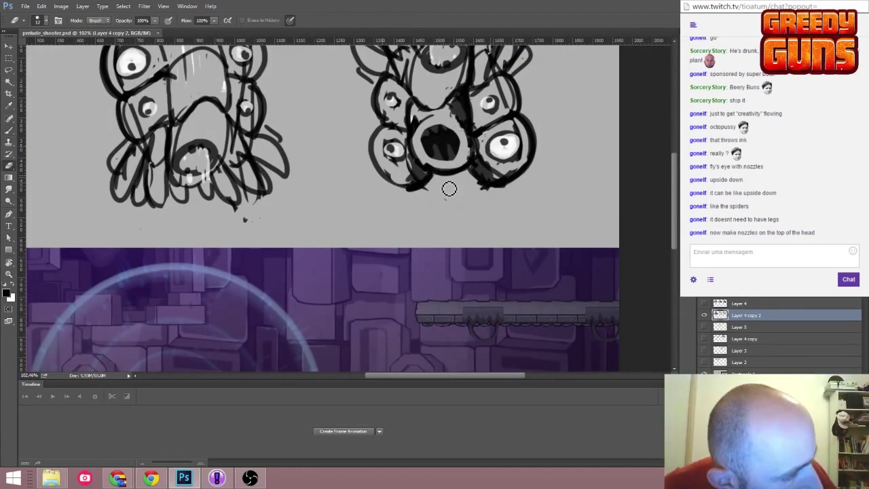
{"action": "scroll", "coordinate": [516, 148], "scroll_direction": "down", "scroll_amount": 6}
{"action": "scroll", "coordinate": [568, 149], "scroll_direction": "up", "scroll_amount": 4}
Add rounded bumps between the eye lobes on both sides and reshape the lower lobes into shaded points.
{"action": "key", "text": "b"}
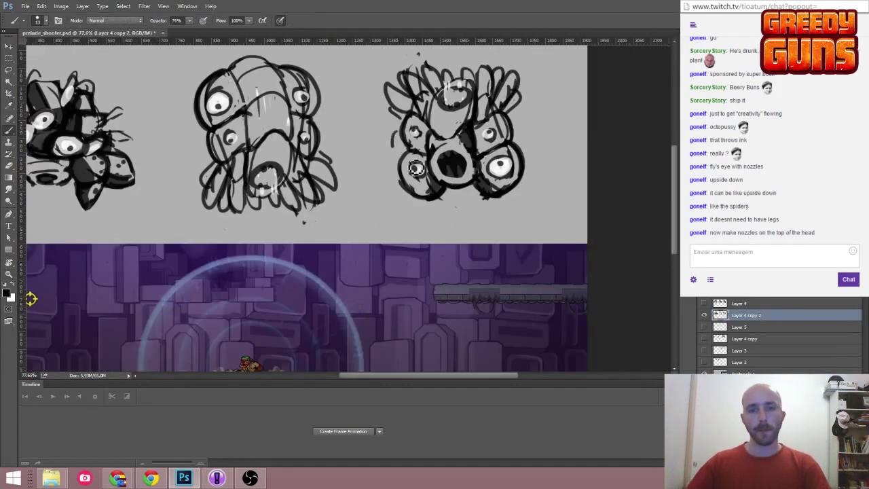
{"action": "scroll", "coordinate": [526, 149], "scroll_direction": "up", "scroll_amount": 5}
{"action": "scroll", "coordinate": [462, 163], "scroll_direction": "down", "scroll_amount": 5}
{"action": "key", "text": "b"}
{"action": "scroll", "coordinate": [443, 173], "scroll_direction": "up", "scroll_amount": 5}
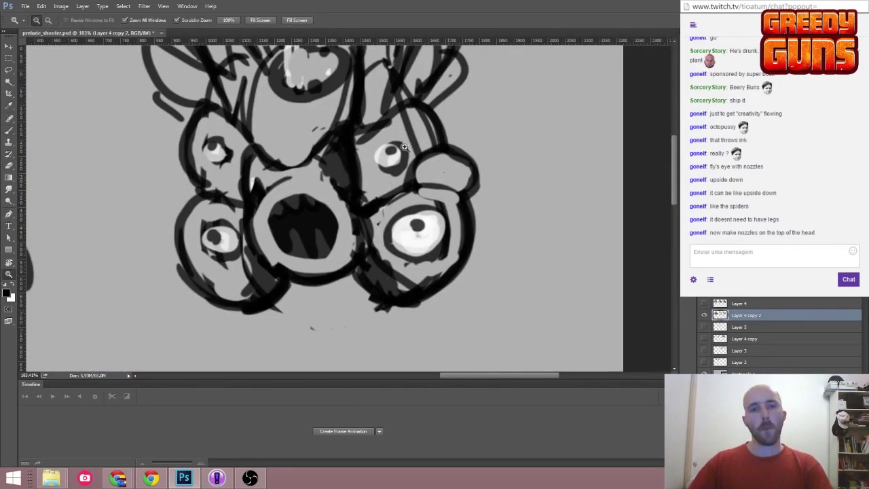
{"action": "key", "text": "z"}
{"action": "scroll", "coordinate": [555, 197], "scroll_direction": "down", "scroll_amount": 3}
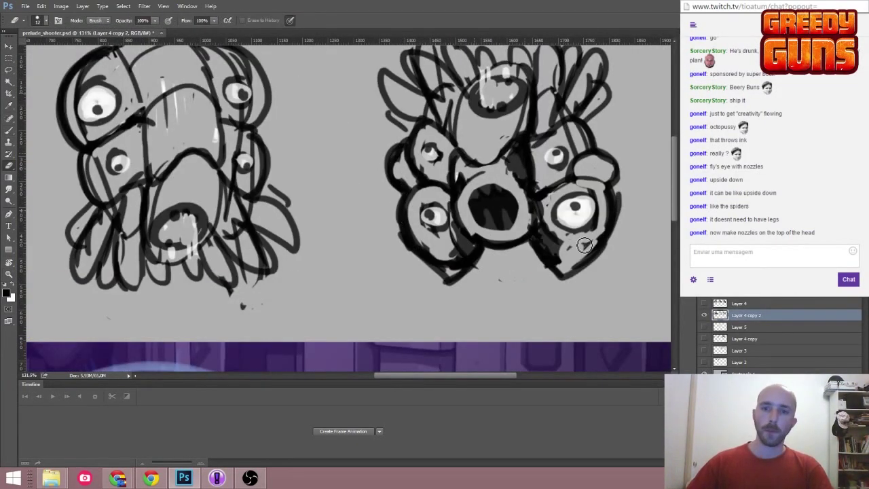
Turn the upside-down head's upper mouth into a speckled oval plate and add dark spots to the tentacles.
{"action": "scroll", "coordinate": [554, 197], "scroll_direction": "up", "scroll_amount": 1}
{"action": "key", "text": "b"}
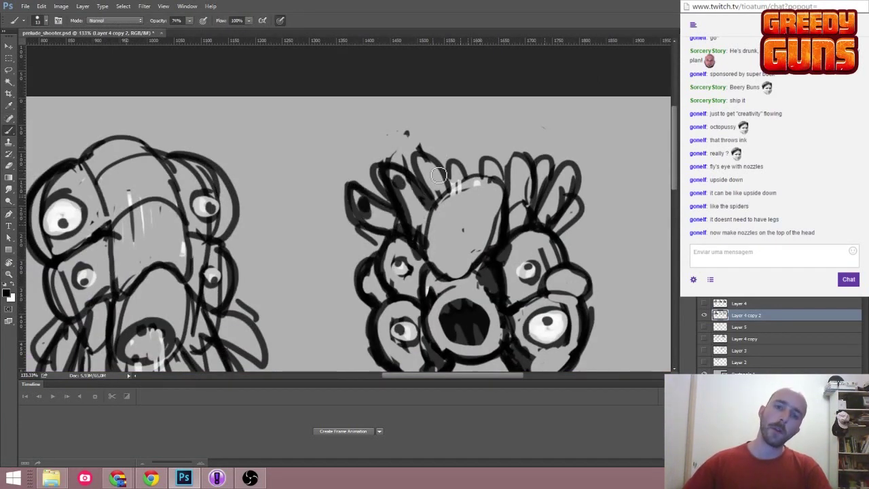
{"action": "key", "text": "z"}
{"action": "scroll", "coordinate": [455, 236], "scroll_direction": "down", "scroll_amount": 5}
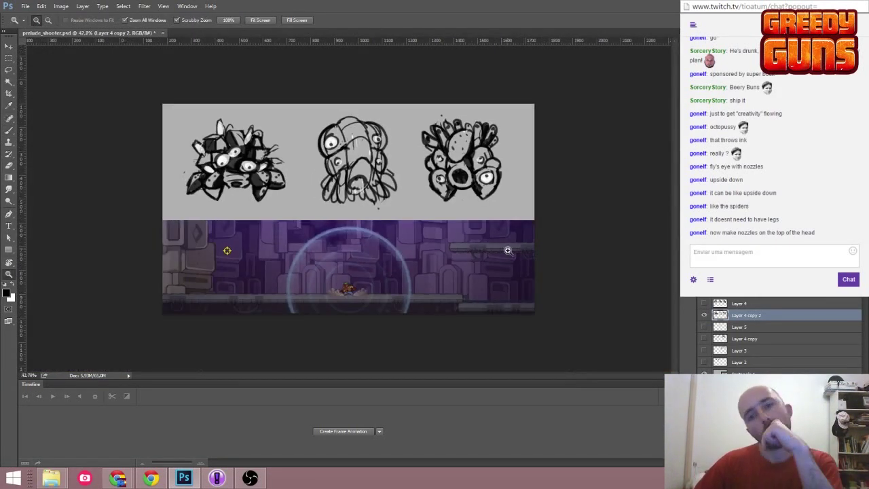
Duplicate the layer, delete the other creatures from it, and move the speckled upside-down creature to the canvas's left end.
{"action": "scroll", "coordinate": [525, 245], "scroll_direction": "up", "scroll_amount": 2}
{"action": "key", "text": "ctrl+j"}
{"action": "key", "text": "m"}
{"action": "key", "text": "Delete"}
{"action": "key", "text": "ctrl+d"}
{"action": "key", "text": "v"}
{"action": "left_click_drag", "start_coordinate": [437, 255], "coordinate": [86, 254]}
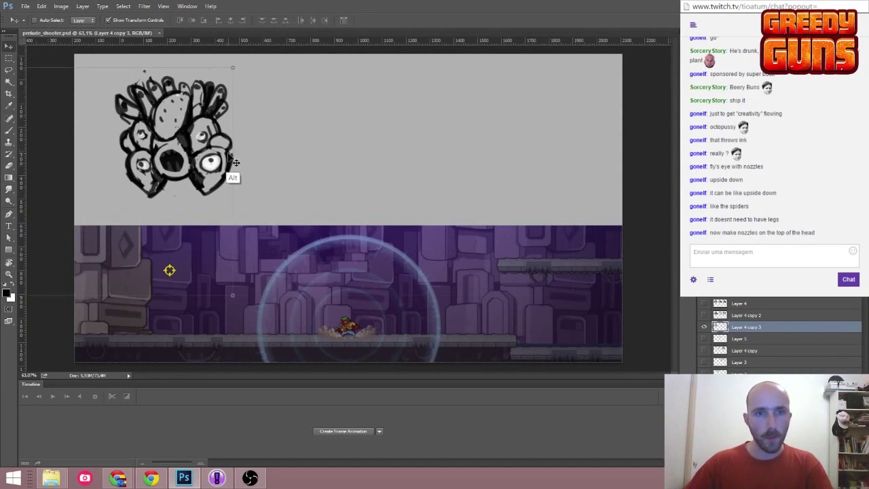
Duplicate the speckled creature to the right and erase the tentacles and eyes from the copy.
{"action": "key", "text": "ctrl+j"}
{"action": "left_click_drag", "start_coordinate": [128, 178], "coordinate": [268, 178]}
{"action": "key", "text": "b"}
{"action": "scroll", "coordinate": [286, 146], "scroll_direction": "up", "scroll_amount": 1}
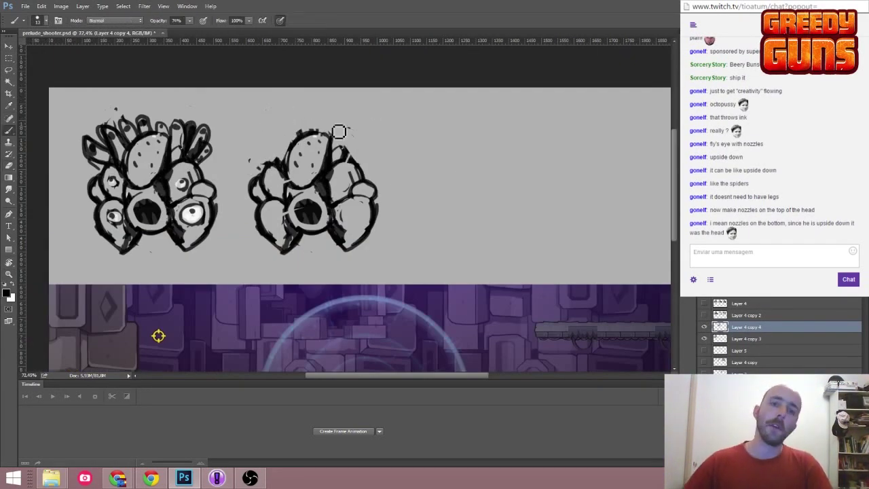
Draw large rounded lobes rising from both upper sides of the stripped copy.
{"action": "scroll", "coordinate": [321, 130], "scroll_direction": "up", "scroll_amount": 1}
{"action": "left_click_drag", "start_coordinate": [223, 151], "coordinate": [243, 103]}
{"action": "left_click_drag", "start_coordinate": [319, 136], "coordinate": [264, 102]}
{"action": "scroll", "coordinate": [292, 135], "scroll_direction": "up", "scroll_amount": 1}
Paint the stripped copy's central oval white and cover it with a dark curved grid like a fly's eye.
{"action": "key", "text": "x"}
{"action": "left_click_drag", "start_coordinate": [285, 204], "coordinate": [305, 244]}
{"action": "scroll", "coordinate": [292, 212], "scroll_direction": "up", "scroll_amount": 1}
{"action": "left_click_drag", "start_coordinate": [293, 211], "coordinate": [265, 156]}
Join the two upper lobes with an arched outline and add curved spurs on their outer sides.
{"action": "scroll", "coordinate": [292, 176], "scroll_direction": "down", "scroll_amount": 2}
{"action": "mouse_move", "coordinate": [265, 102]}
{"action": "left_mouse_down"}
{"action": "mouse_move", "coordinate": [356, 102]}
{"action": "mouse_move", "coordinate": [377, 153]}
{"action": "left_mouse_up"}
{"action": "scroll", "coordinate": [367, 149], "scroll_direction": "down", "scroll_amount": 2}
{"action": "scroll", "coordinate": [305, 136], "scroll_direction": "up", "scroll_amount": 4}
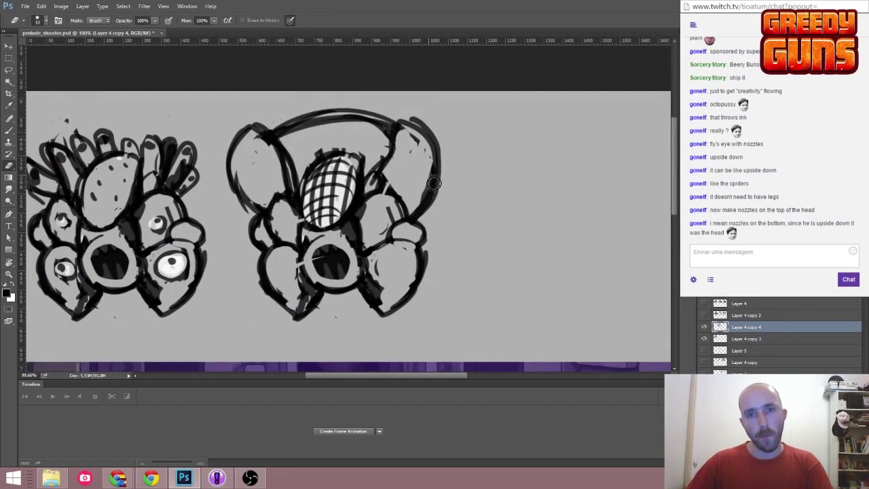
{"action": "scroll", "coordinate": [248, 117], "scroll_direction": "down", "scroll_amount": 2}
{"action": "scroll", "coordinate": [249, 116], "scroll_direction": "down", "scroll_amount": 2}
{"action": "key", "text": "e"}
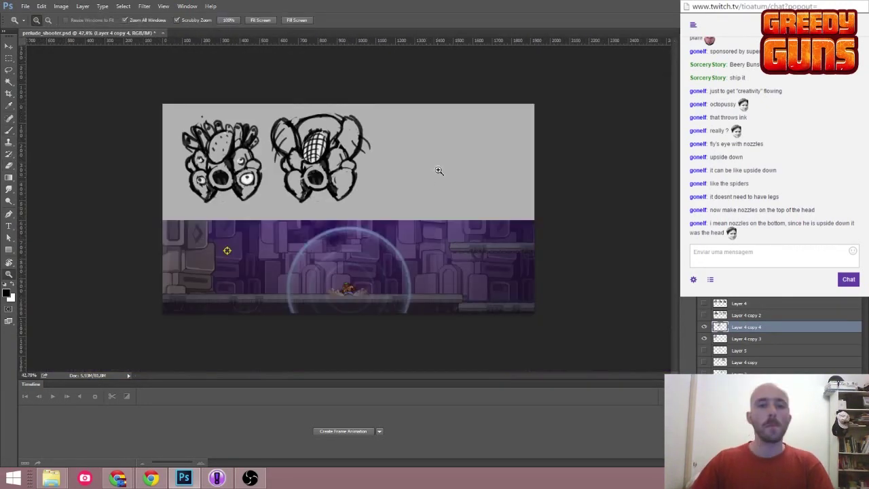
{"action": "scroll", "coordinate": [201, 167], "scroll_direction": "up", "scroll_amount": 3}
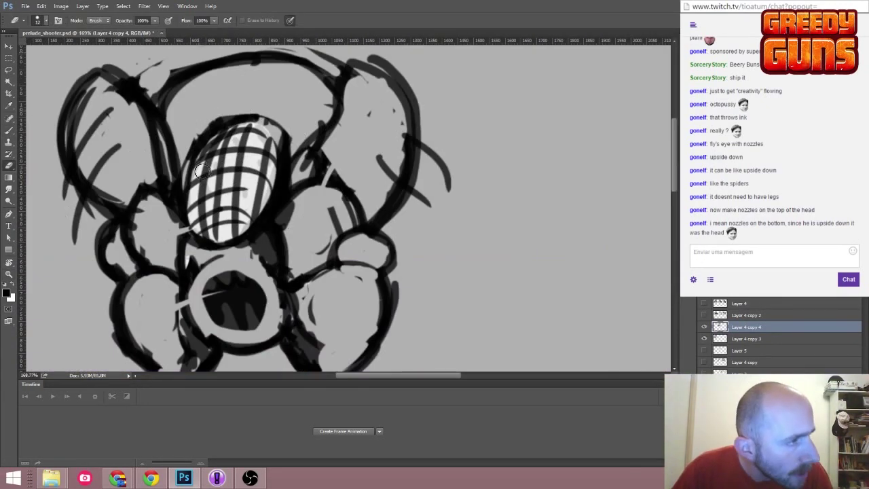
Hide the existing creatures and rough out a thin-lined domed head with a ringed nozzle on a new layer.
{"action": "scroll", "coordinate": [201, 170], "scroll_direction": "down", "scroll_amount": 4}
{"action": "left_click", "coordinate": [704, 327]}
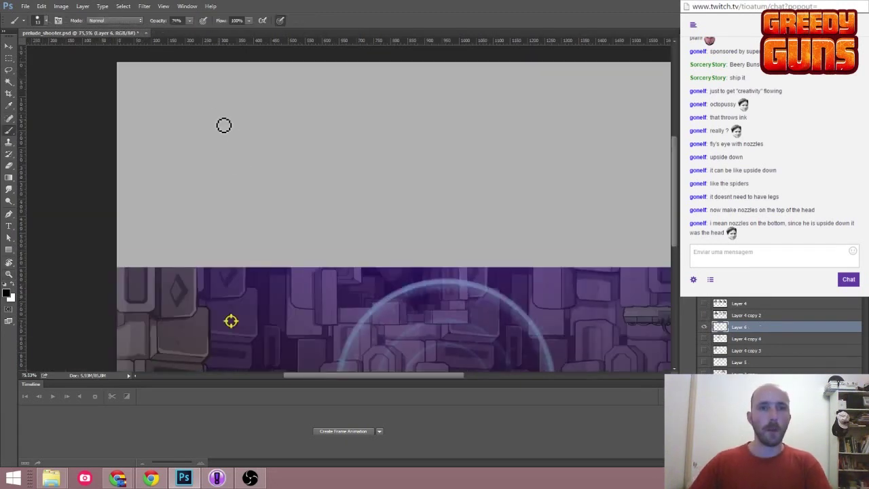
{"action": "mouse_move", "coordinate": [201, 108]}
{"action": "left_mouse_down"}
{"action": "mouse_move", "coordinate": [272, 109]}
{"action": "mouse_move", "coordinate": [296, 165]}
{"action": "mouse_move", "coordinate": [272, 120]}
{"action": "mouse_move", "coordinate": [231, 228]}
{"action": "left_mouse_up"}
{"action": "key", "text": "ctrl+alt+z"}
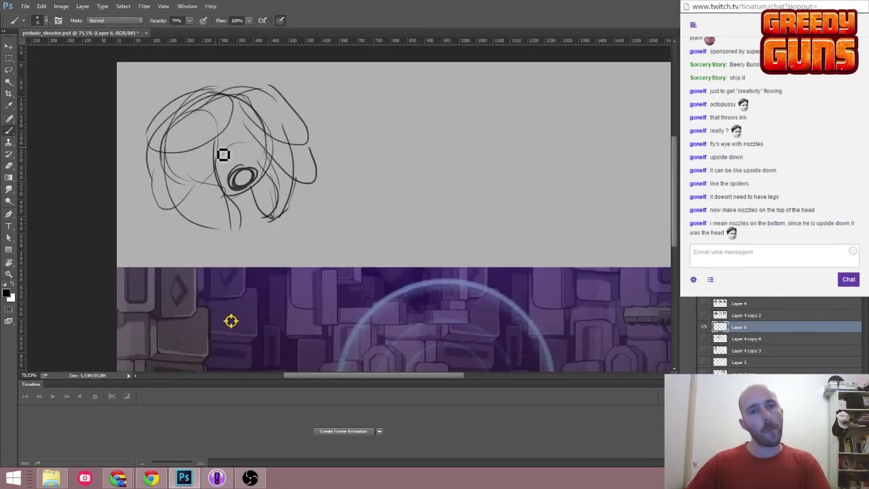
Sketch a second hunched creature with a small eye and a round belly beside the domed head.
{"action": "scroll", "coordinate": [345, 214], "scroll_direction": "down", "scroll_amount": 2}
{"action": "left_click_drag", "start_coordinate": [339, 90], "coordinate": [370, 157]}
{"action": "left_click_drag", "start_coordinate": [387, 83], "coordinate": [336, 198]}
{"action": "left_click_drag", "start_coordinate": [342, 71], "coordinate": [282, 146]}
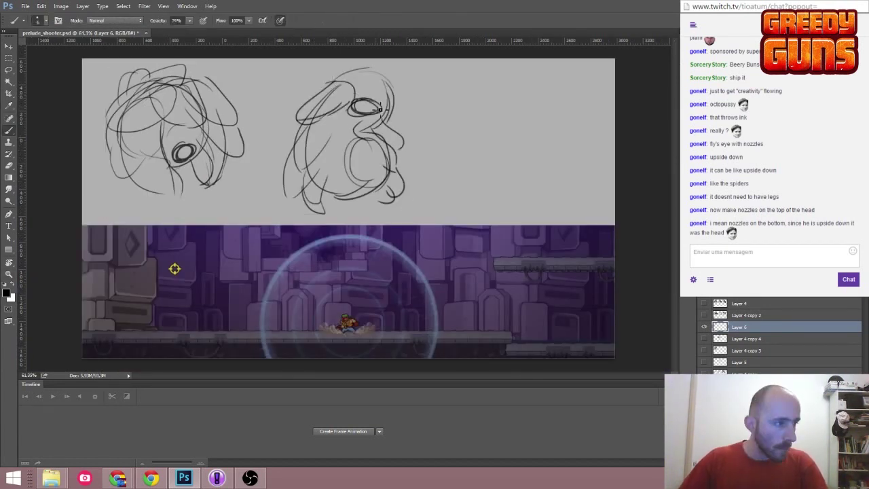
Delete the hunched creature sketch with a lasso selection and rough out an angular body in its place.
{"action": "key", "text": "l"}
{"action": "left_click_drag", "start_coordinate": [405, 92], "coordinate": [278, 210]}
{"action": "key", "text": "Delete"}
{"action": "key", "text": "b"}
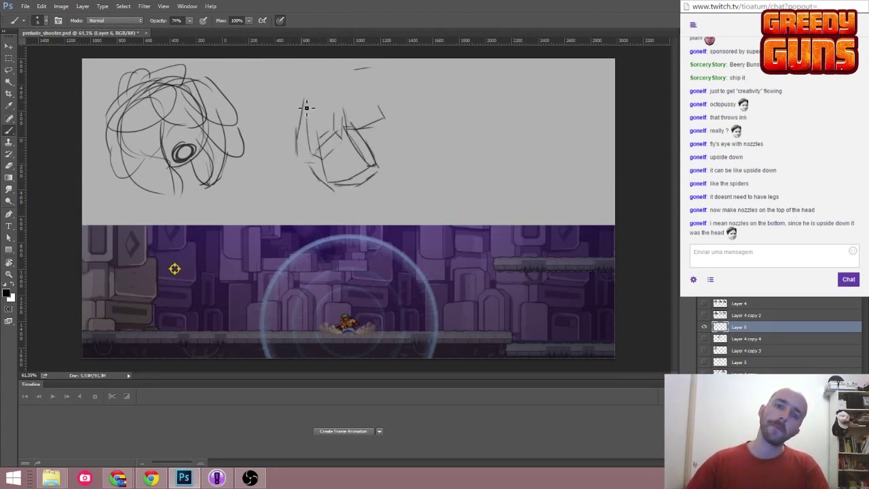
Replace the rough sketches with a new blank layer and show the Layer 4 copy 2 creature variations again.
{"action": "key", "text": "z"}
{"action": "scroll", "coordinate": [406, 147], "scroll_direction": "down", "scroll_amount": 2}
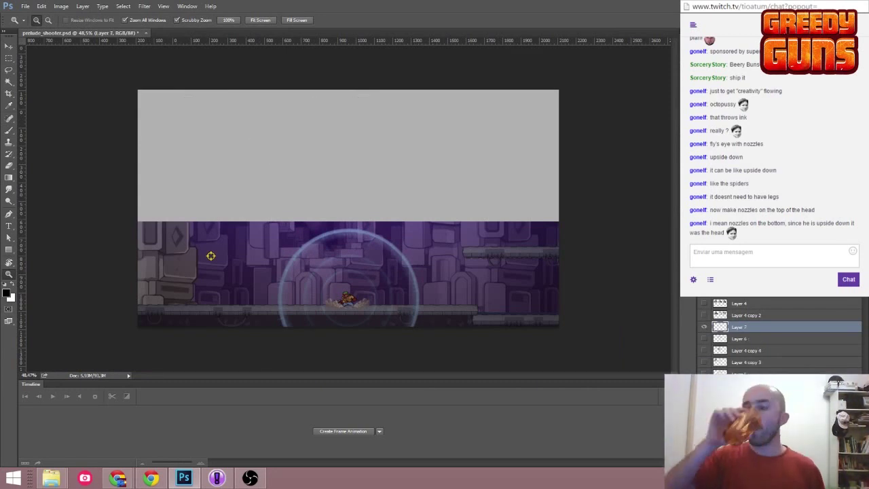
{"action": "scroll", "coordinate": [233, 188], "scroll_direction": "up", "scroll_amount": 2}
{"action": "key", "text": "b"}
{"action": "left_click", "coordinate": [704, 315]}
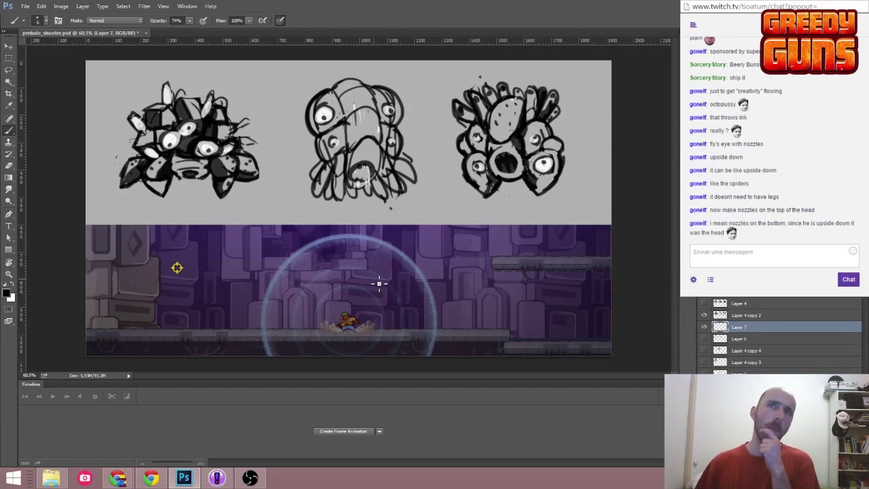
Hide the Layer 4 copy 2 variations and sketch a one-eyed, bowl-headed creature with jagged teeth and broad shoulders on Layer 7.
{"action": "left_click_drag", "start_coordinate": [704, 315], "coordinate": [706, 373]}
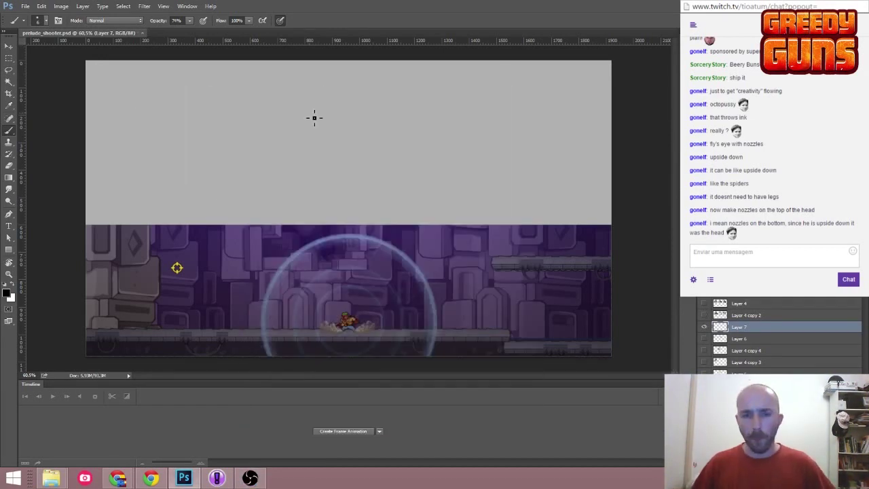
{"action": "scroll", "coordinate": [192, 150], "scroll_direction": "up", "scroll_amount": 3}
{"action": "mouse_move", "coordinate": [245, 146]}
{"action": "left_mouse_down"}
{"action": "mouse_move", "coordinate": [299, 158]}
{"action": "mouse_move", "coordinate": [295, 129]}
{"action": "mouse_move", "coordinate": [278, 137]}
{"action": "mouse_move", "coordinate": [322, 136]}
{"action": "left_mouse_up"}
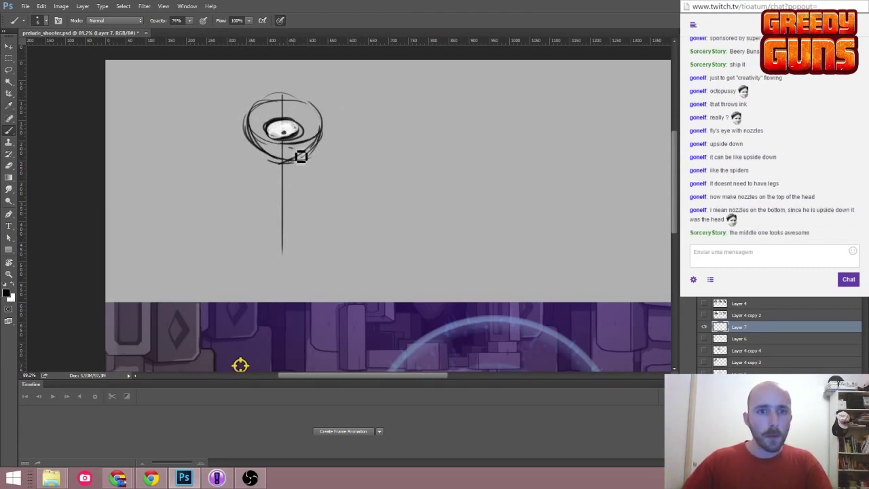
{"action": "mouse_move", "coordinate": [271, 164]}
{"action": "left_mouse_down"}
{"action": "mouse_move", "coordinate": [300, 165]}
{"action": "mouse_move", "coordinate": [224, 163]}
{"action": "mouse_move", "coordinate": [497, 184]}
{"action": "mouse_move", "coordinate": [324, 107]}
{"action": "mouse_move", "coordinate": [233, 127]}
{"action": "left_mouse_up"}
Sketch a bulging-eyed creature with an open mouth, wrinkled pear-shaped body and dark bottom nozzle beside the one-eyed one.
{"action": "key", "text": "z"}
{"action": "left_click_drag", "start_coordinate": [320, 98], "coordinate": [334, 99]}
{"action": "key", "text": "b"}
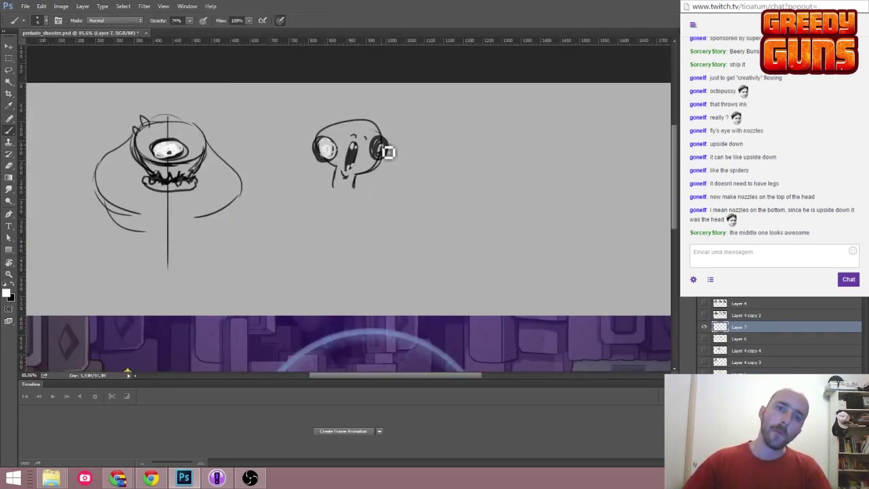
{"action": "mouse_move", "coordinate": [335, 161]}
{"action": "left_mouse_down"}
{"action": "mouse_move", "coordinate": [357, 171]}
{"action": "mouse_move", "coordinate": [336, 180]}
{"action": "left_mouse_up"}
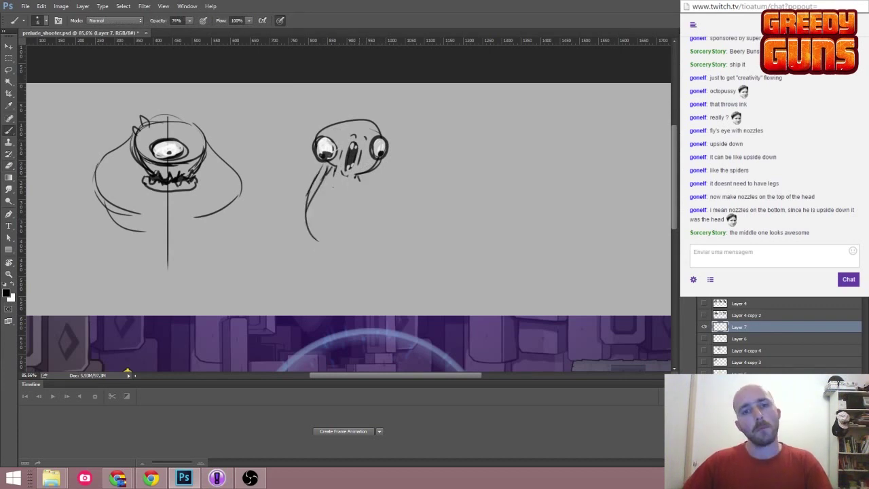
{"action": "left_click_drag", "start_coordinate": [337, 239], "coordinate": [349, 242]}
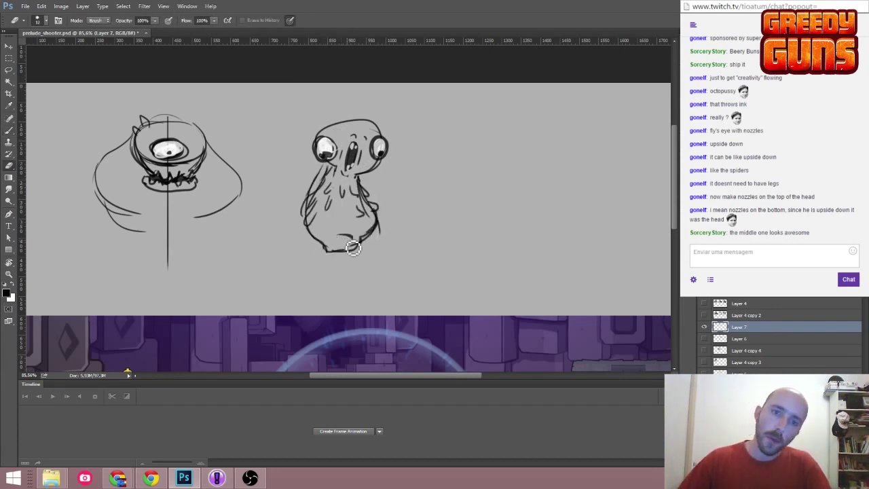
{"action": "scroll", "coordinate": [400, 177], "scroll_direction": "down", "scroll_amount": 3}
{"action": "scroll", "coordinate": [303, 139], "scroll_direction": "up", "scroll_amount": 3}
Duplicate the pear-shaped creature beside the original using a rectangular selection.
{"action": "key", "text": "m"}
{"action": "left_click_drag", "start_coordinate": [287, 105], "coordinate": [387, 241]}
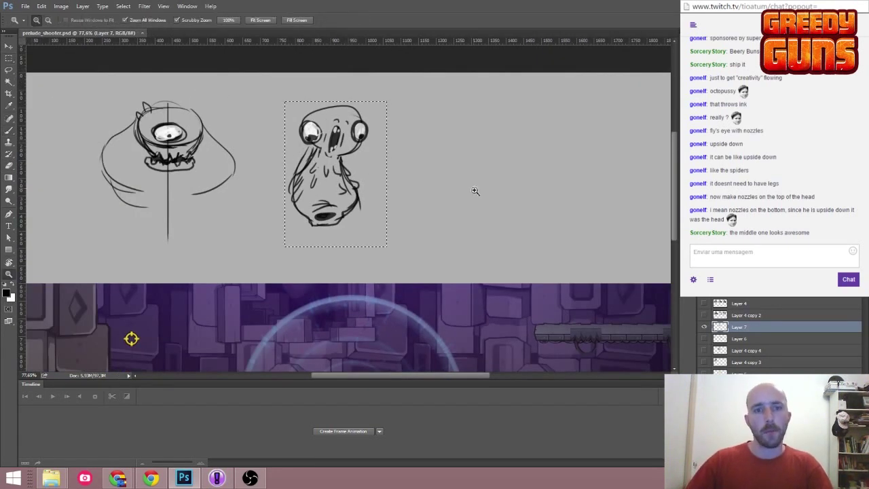
{"action": "left_click_drag", "start_coordinate": [326, 170], "coordinate": [440, 169]}
{"action": "left_click_drag", "start_coordinate": [340, 204], "coordinate": [278, 254]}
Try rounded hood and body lobe outlines around the duplicated creature.
{"action": "key", "text": "b"}
{"action": "left_click_drag", "start_coordinate": [343, 159], "coordinate": [414, 144]}
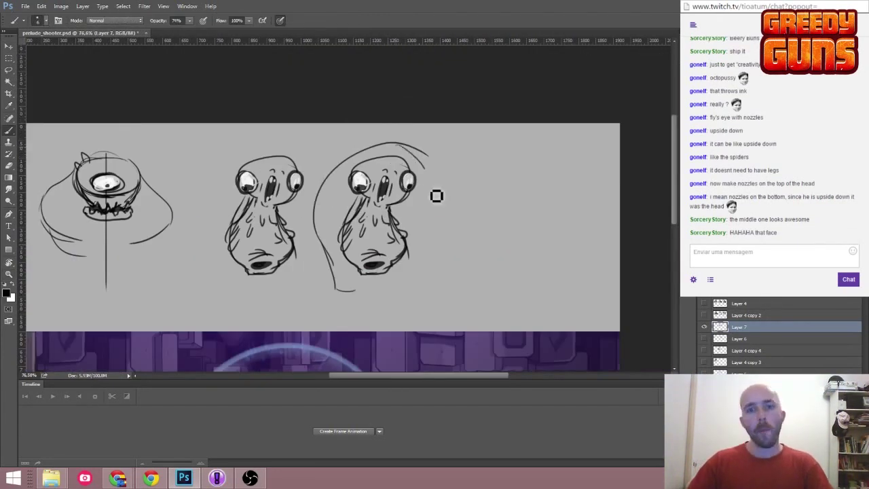
{"action": "scroll", "coordinate": [437, 196], "scroll_direction": "down", "scroll_amount": 2}
{"action": "key", "text": "ctrl+z"}
{"action": "scroll", "coordinate": [474, 130], "scroll_direction": "up", "scroll_amount": 3}
{"action": "left_click_drag", "start_coordinate": [467, 122], "coordinate": [407, 160]}
{"action": "left_click_drag", "start_coordinate": [333, 158], "coordinate": [298, 215]}
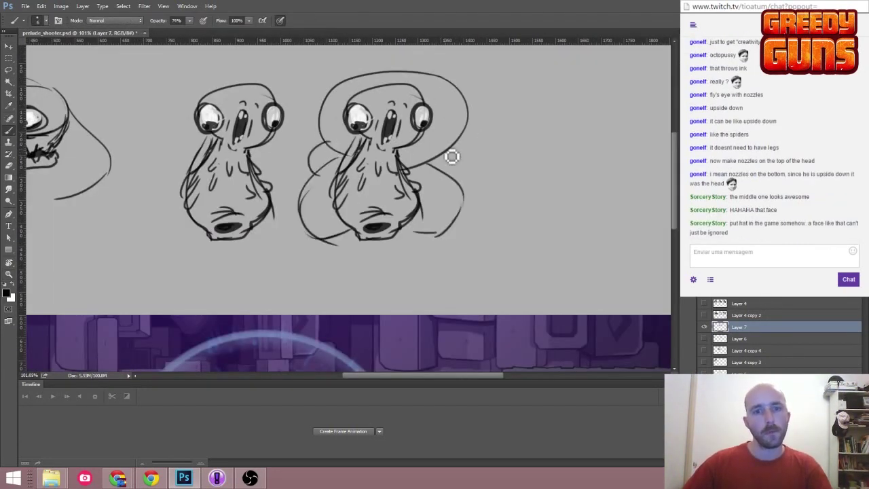
{"action": "scroll", "coordinate": [404, 86], "scroll_direction": "down", "scroll_amount": 3}
{"action": "key", "text": "ctrl+z"}
{"action": "key", "text": "ctrl+z"}
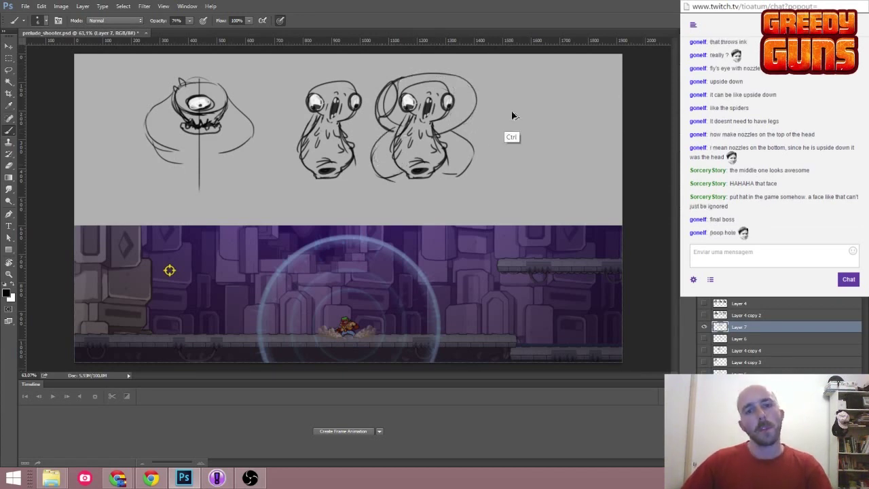
Redraw the duplicate's mouth as a small cross and outline a wide segmented hood around its head.
{"action": "scroll", "coordinate": [512, 136], "scroll_direction": "up", "scroll_amount": 3}
{"action": "scroll", "coordinate": [440, 112], "scroll_direction": "down", "scroll_amount": 3}
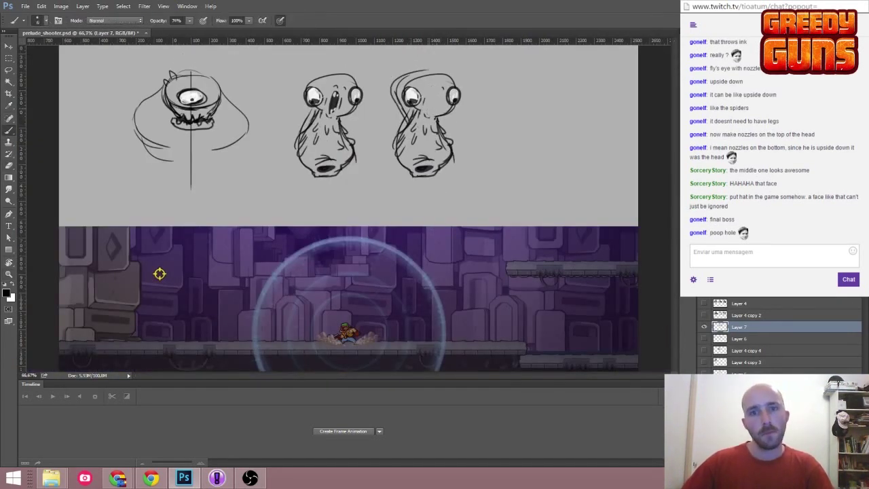
{"action": "scroll", "coordinate": [435, 109], "scroll_direction": "up", "scroll_amount": 2}
{"action": "key", "text": "ctrl+shift+z"}
{"action": "key", "text": "z"}
{"action": "scroll", "coordinate": [407, 136], "scroll_direction": "down", "scroll_amount": 3}
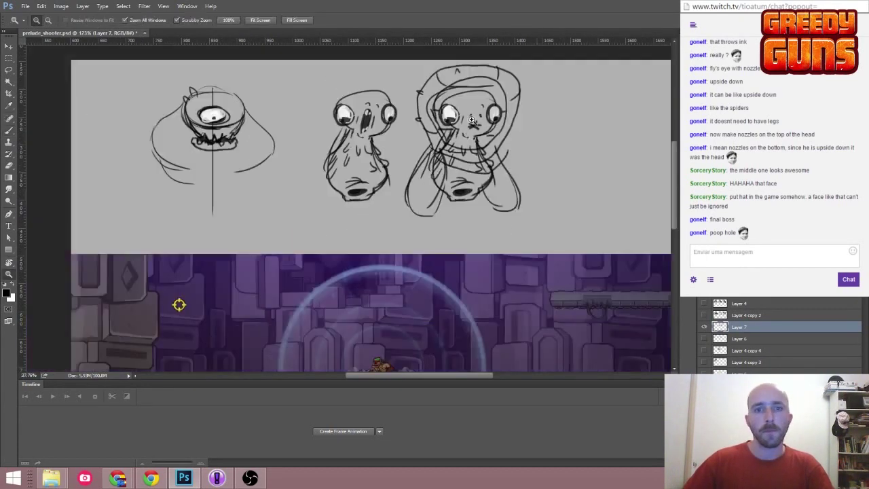
{"action": "scroll", "coordinate": [474, 226], "scroll_direction": "down", "scroll_amount": 1}
{"action": "scroll", "coordinate": [478, 227], "scroll_direction": "up", "scroll_amount": 3}
{"action": "scroll", "coordinate": [471, 169], "scroll_direction": "down", "scroll_amount": 4}
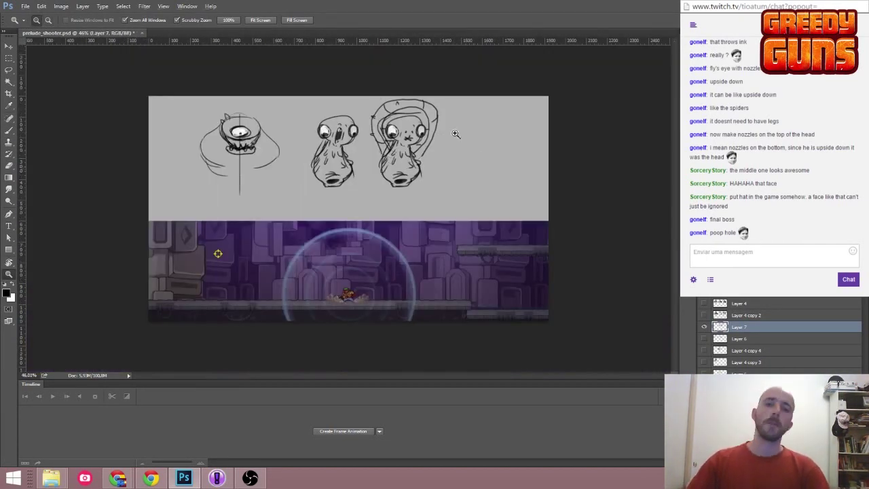
{"action": "key", "text": "b"}
{"action": "scroll", "coordinate": [517, 120], "scroll_direction": "up", "scroll_amount": 1}
{"action": "left_click", "coordinate": [704, 350]}
{"action": "left_click", "coordinate": [704, 350]}
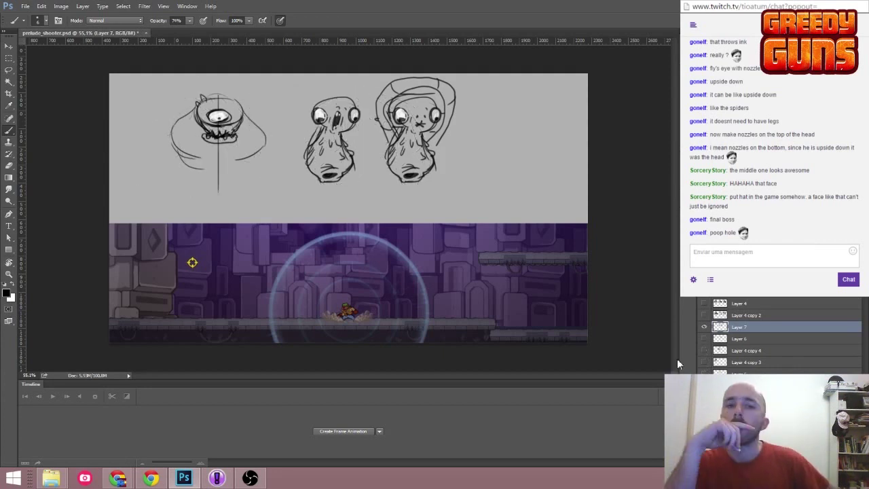
Shade the inside of the hood dark around the duplicate's head with a larger brush.
{"action": "scroll", "coordinate": [432, 108], "scroll_direction": "up", "scroll_amount": 3}
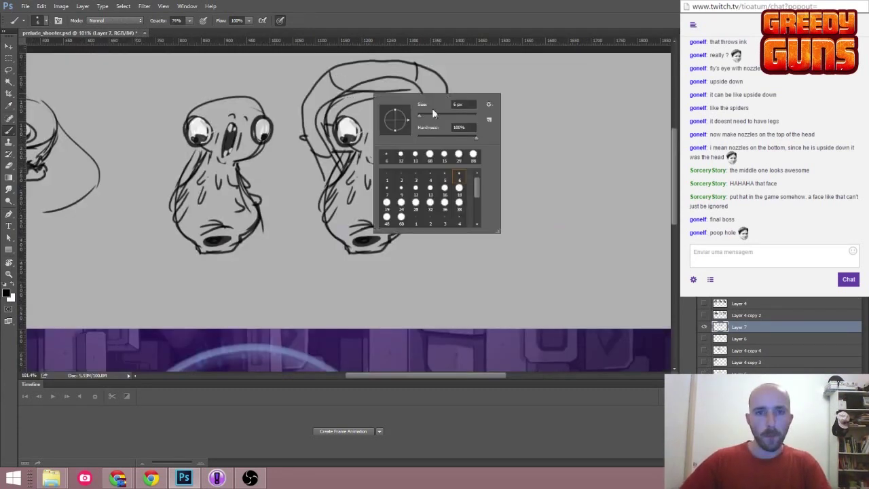
{"action": "scroll", "coordinate": [500, 163], "scroll_direction": "down", "scroll_amount": 5}
{"action": "scroll", "coordinate": [501, 163], "scroll_direction": "up", "scroll_amount": 6}
{"action": "left_click_drag", "start_coordinate": [336, 109], "coordinate": [406, 244]}
{"action": "left_click_drag", "start_coordinate": [241, 186], "coordinate": [401, 105]}
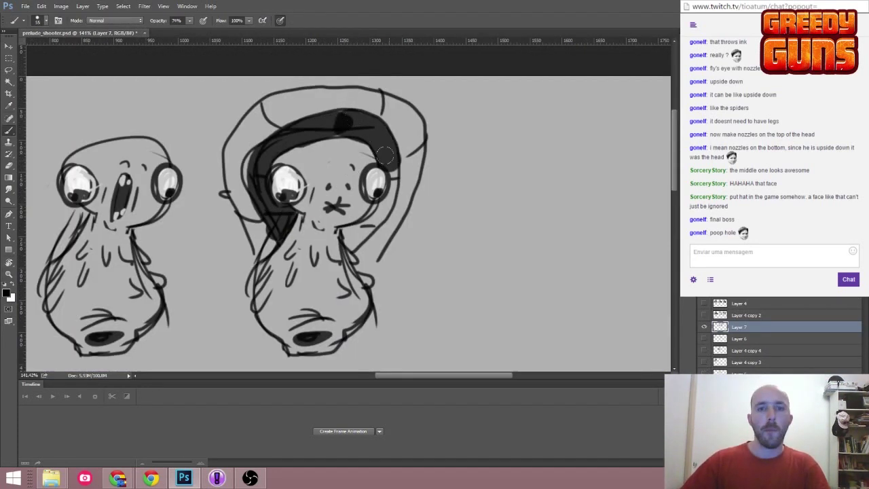
{"action": "left_click_drag", "start_coordinate": [407, 152], "coordinate": [343, 255]}
{"action": "scroll", "coordinate": [380, 203], "scroll_direction": "down", "scroll_amount": 4}
{"action": "scroll", "coordinate": [381, 204], "scroll_direction": "up", "scroll_amount": 4}
Return to a small brush and sketch curved shell-like lobes on both sides of the hooded creature's body.
{"action": "right_click", "coordinate": [380, 130]}
{"action": "double_click", "coordinate": [444, 219]}
{"action": "left_click_drag", "start_coordinate": [316, 150], "coordinate": [335, 177]}
{"action": "scroll", "coordinate": [335, 184], "scroll_direction": "down", "scroll_amount": 3}
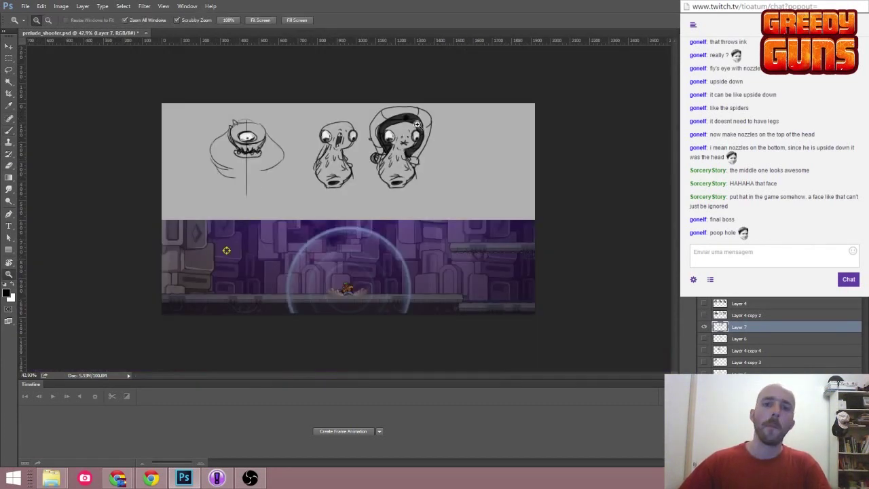
{"action": "scroll", "coordinate": [280, 204], "scroll_direction": "up", "scroll_amount": 2}
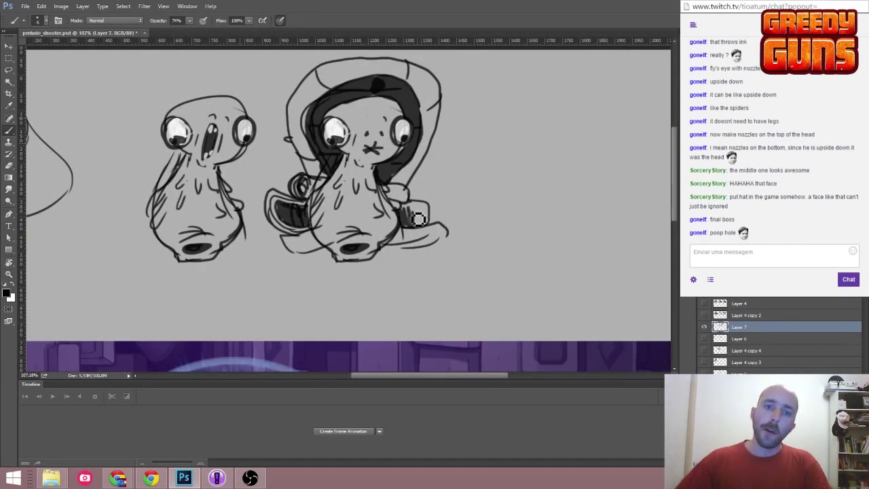
{"action": "key", "text": "z"}
{"action": "scroll", "coordinate": [407, 184], "scroll_direction": "down", "scroll_amount": 4}
{"action": "scroll", "coordinate": [415, 170], "scroll_direction": "up", "scroll_amount": 4}
Complete the lower lobes of the hooded creature and darken the insides of the lobes.
{"action": "key", "text": "b"}
{"action": "scroll", "coordinate": [291, 190], "scroll_direction": "up", "scroll_amount": 2}
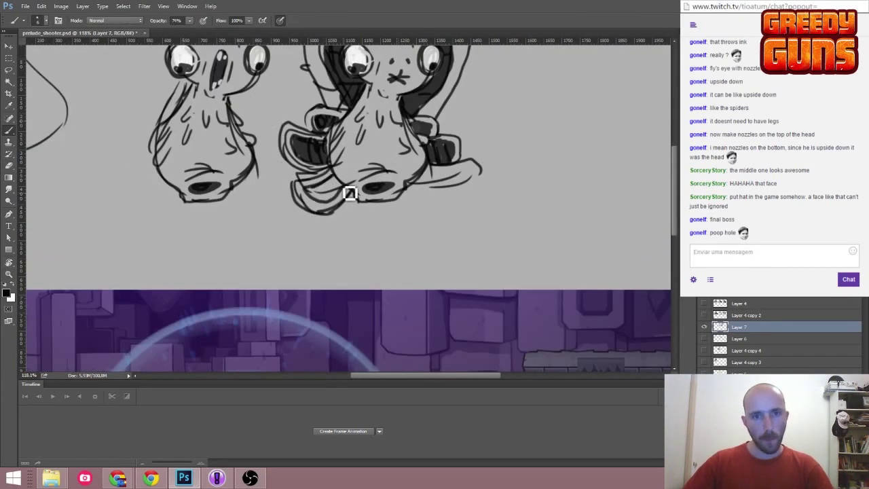
{"action": "scroll", "coordinate": [445, 182], "scroll_direction": "down", "scroll_amount": 4}
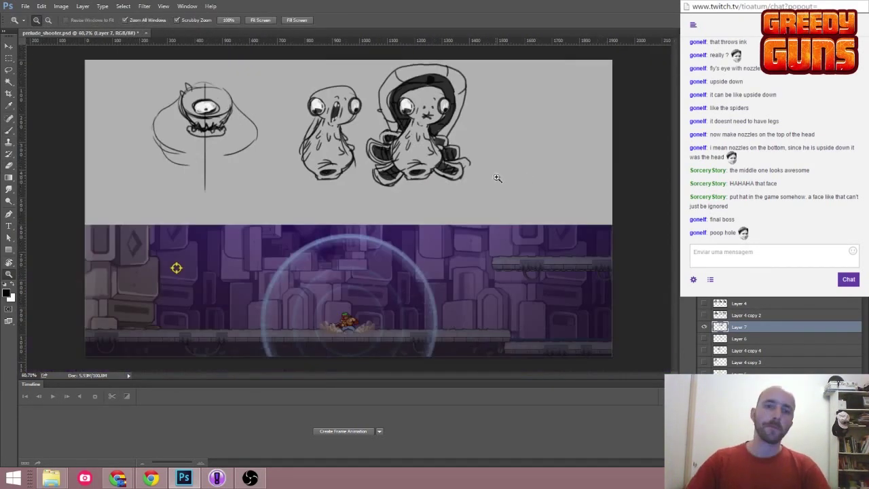
{"action": "scroll", "coordinate": [442, 197], "scroll_direction": "up", "scroll_amount": 3}
{"action": "scroll", "coordinate": [476, 109], "scroll_direction": "down", "scroll_amount": 3}
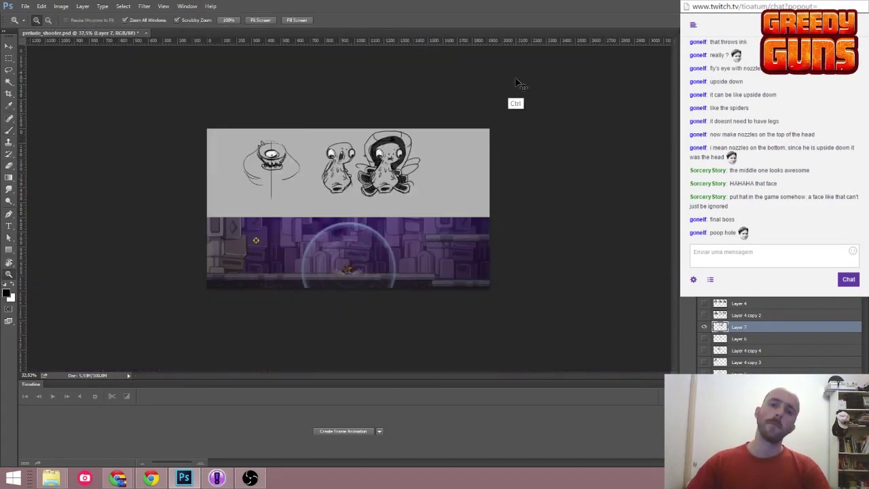
{"action": "key", "text": "z"}
{"action": "scroll", "coordinate": [340, 204], "scroll_direction": "up", "scroll_amount": 4}
{"action": "scroll", "coordinate": [378, 266], "scroll_direction": "down", "scroll_amount": 4}
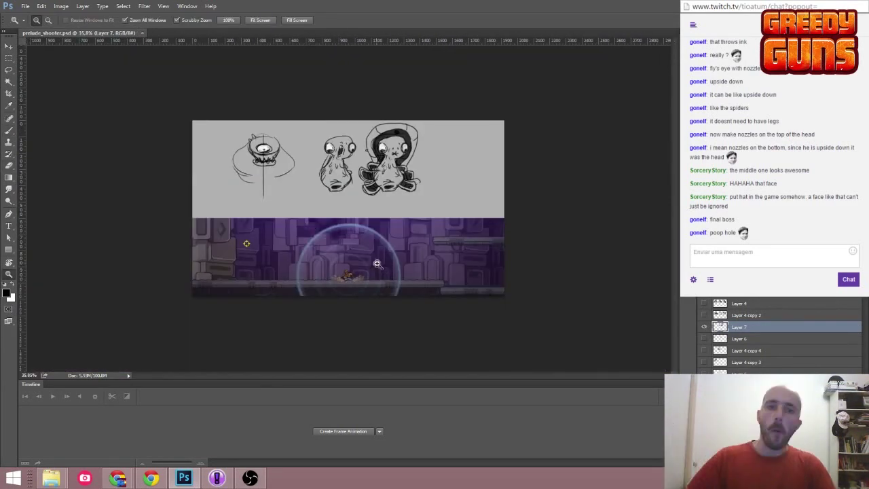
Place another copy of the pear-shaped creature beyond the hooded one, erase its neck and rework its mouth and nostrils.
{"action": "scroll", "coordinate": [377, 264], "scroll_direction": "up", "scroll_amount": 3}
{"action": "key", "text": "b"}
{"action": "scroll", "coordinate": [469, 326], "scroll_direction": "down", "scroll_amount": 3}
{"action": "scroll", "coordinate": [269, 131], "scroll_direction": "up", "scroll_amount": 3}
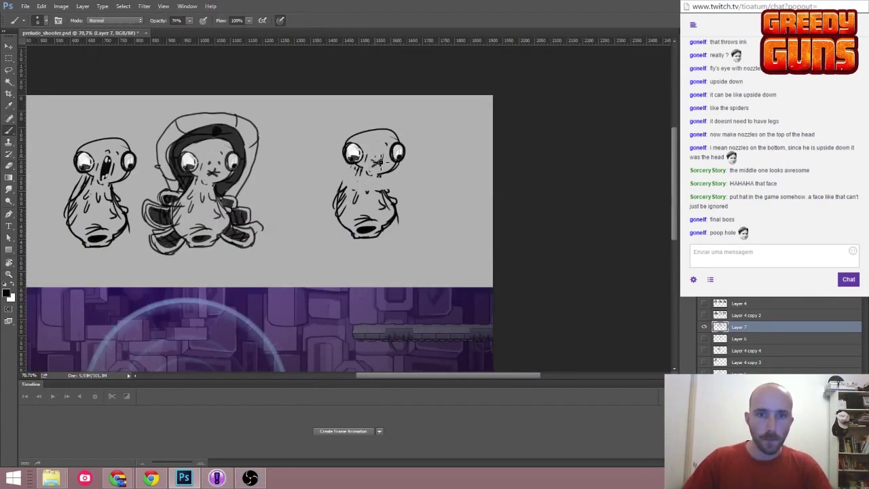
{"action": "scroll", "coordinate": [298, 163], "scroll_direction": "up", "scroll_amount": 1}
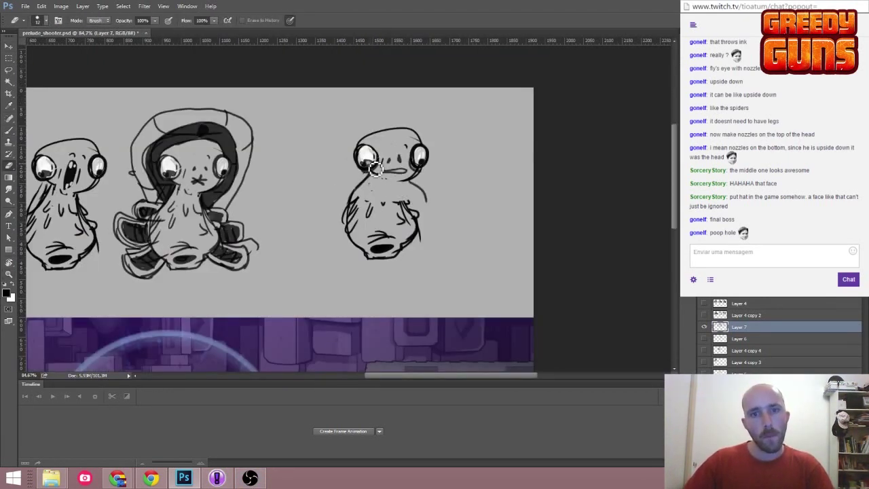
Paint a third white eye on the new copy's forehead and replace its mouth with a dark, ragged maw.
{"action": "scroll", "coordinate": [404, 178], "scroll_direction": "up", "scroll_amount": 2}
{"action": "key", "text": "b"}
{"action": "key", "text": "x"}
{"action": "scroll", "coordinate": [426, 184], "scroll_direction": "up", "scroll_amount": 1}
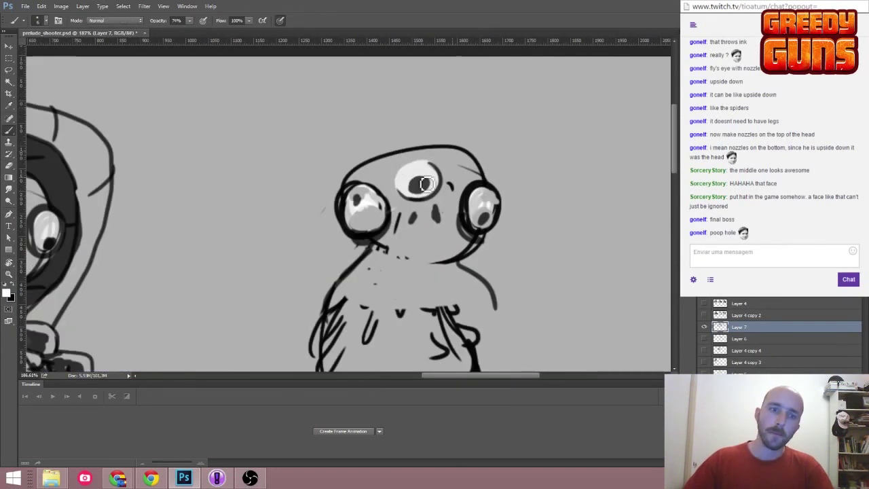
{"action": "scroll", "coordinate": [419, 259], "scroll_direction": "down", "scroll_amount": 1}
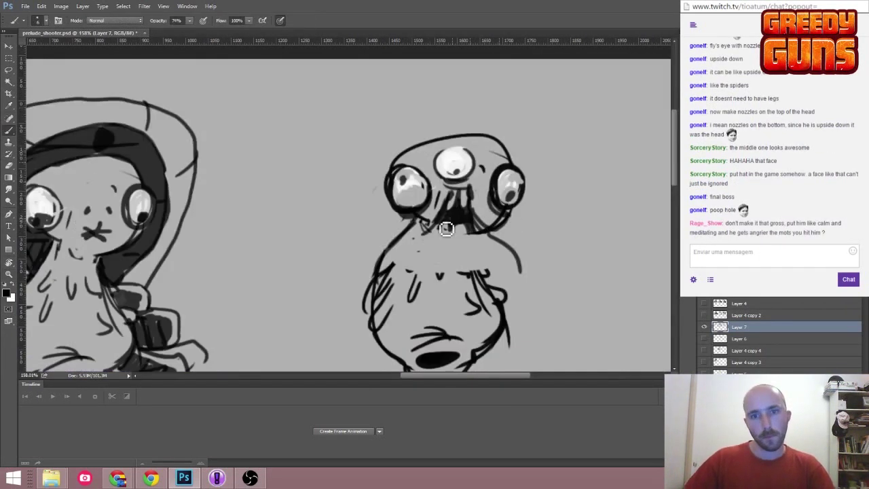
{"action": "scroll", "coordinate": [449, 218], "scroll_direction": "up", "scroll_amount": 1}
Erase the three-eyed creature's shoulder and neck lines between head and body.
{"action": "key", "text": "e"}
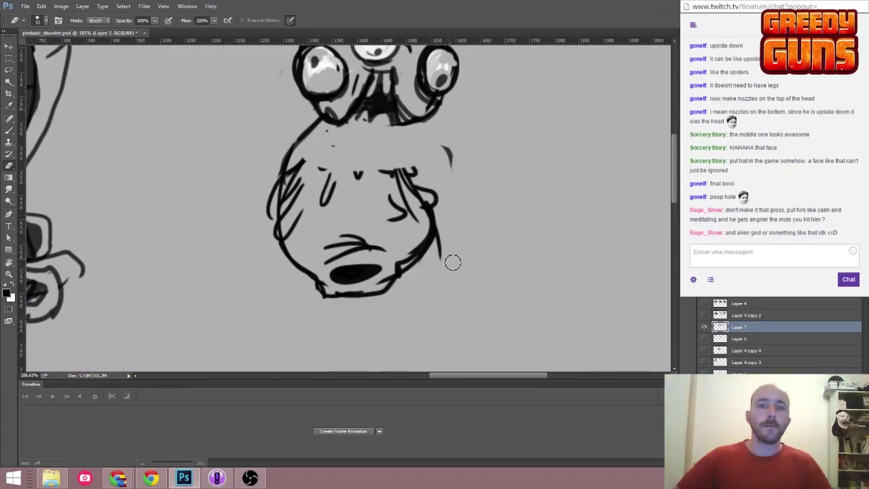
{"action": "scroll", "coordinate": [452, 260], "scroll_direction": "down", "scroll_amount": 2}
{"action": "scroll", "coordinate": [461, 139], "scroll_direction": "down", "scroll_amount": 3}
{"action": "scroll", "coordinate": [415, 180], "scroll_direction": "up", "scroll_amount": 4}
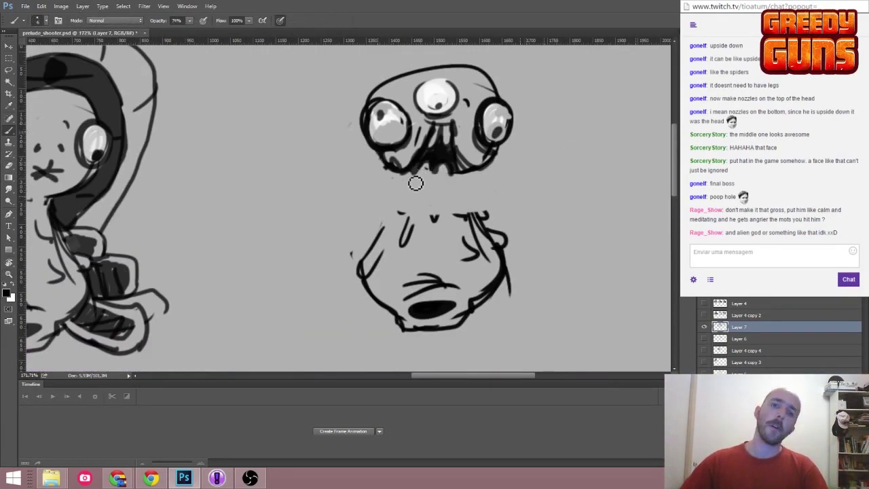
Redraw the three-eyed creature's neck and body contour with drooping skin folds and flatten the top of its head.
{"action": "key", "text": "z"}
{"action": "scroll", "coordinate": [549, 156], "scroll_direction": "down", "scroll_amount": 3}
{"action": "scroll", "coordinate": [403, 167], "scroll_direction": "up", "scroll_amount": 3}
{"action": "scroll", "coordinate": [439, 188], "scroll_direction": "down", "scroll_amount": 2}
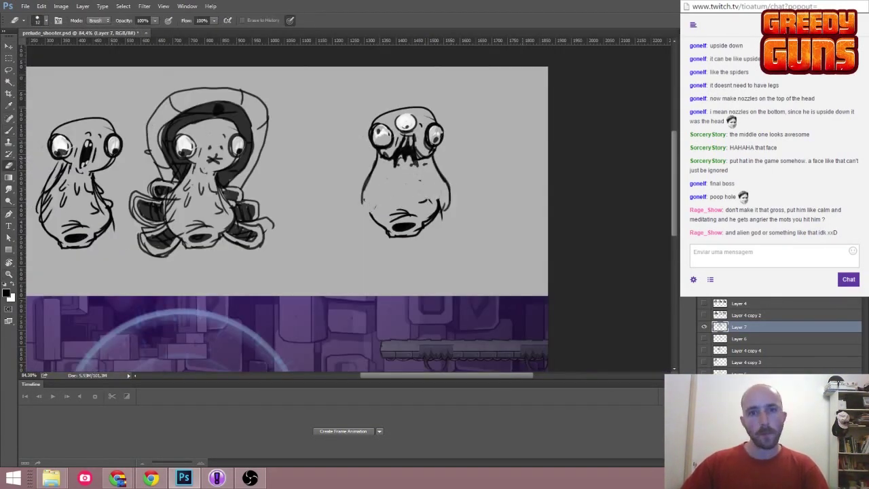
{"action": "scroll", "coordinate": [416, 118], "scroll_direction": "up", "scroll_amount": 2}
{"action": "scroll", "coordinate": [417, 119], "scroll_direction": "down", "scroll_amount": 3}
{"action": "scroll", "coordinate": [453, 126], "scroll_direction": "up", "scroll_amount": 3}
{"action": "key", "text": "b"}
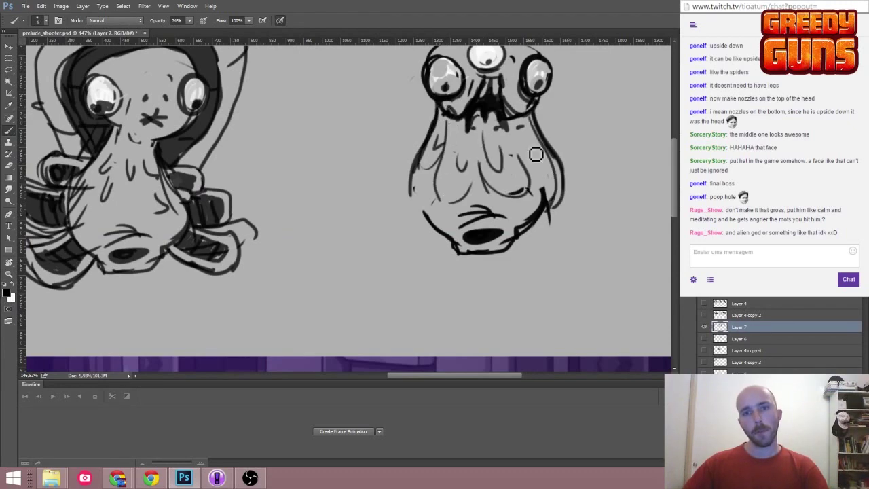
{"action": "scroll", "coordinate": [536, 155], "scroll_direction": "down", "scroll_amount": 3}
{"action": "scroll", "coordinate": [571, 87], "scroll_direction": "up", "scroll_amount": 2}
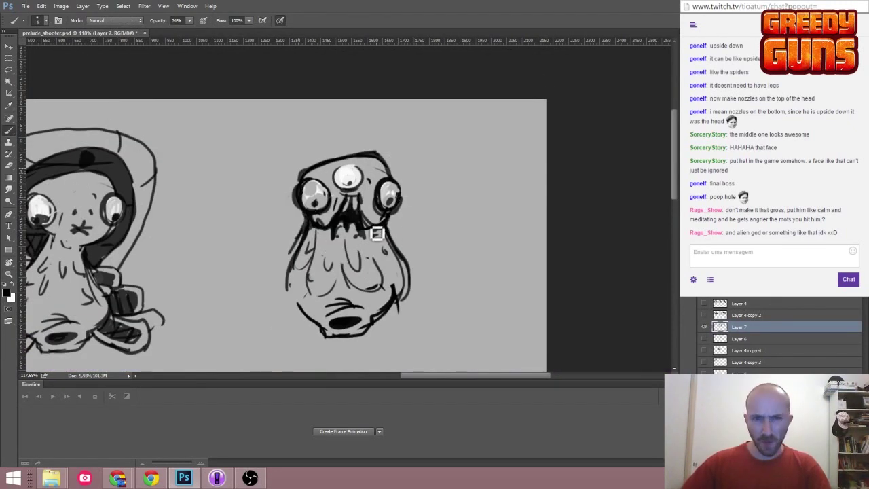
Add a new blank layer for shapes around the three-eyed creature.
{"action": "scroll", "coordinate": [570, 134], "scroll_direction": "down", "scroll_amount": 3}
{"action": "key", "text": "ctrl+shift+alt+n"}
{"action": "key", "text": "z"}
{"action": "scroll", "coordinate": [390, 124], "scroll_direction": "up", "scroll_amount": 3}
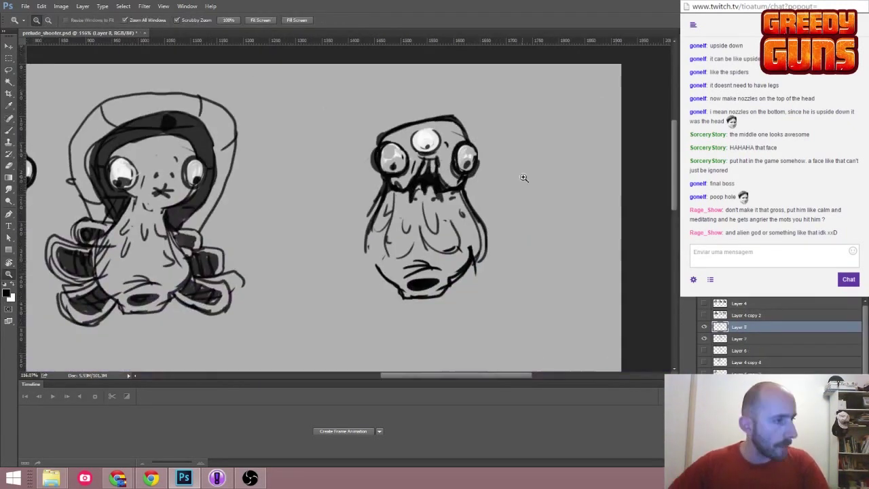
{"action": "scroll", "coordinate": [523, 178], "scroll_direction": "down", "scroll_amount": 3}
Switch to TweetDeck in the browser to check the feed and return to Photoshop.
{"action": "key", "text": "alt+Tab"}
{"action": "left_click", "coordinate": [530, 246]}
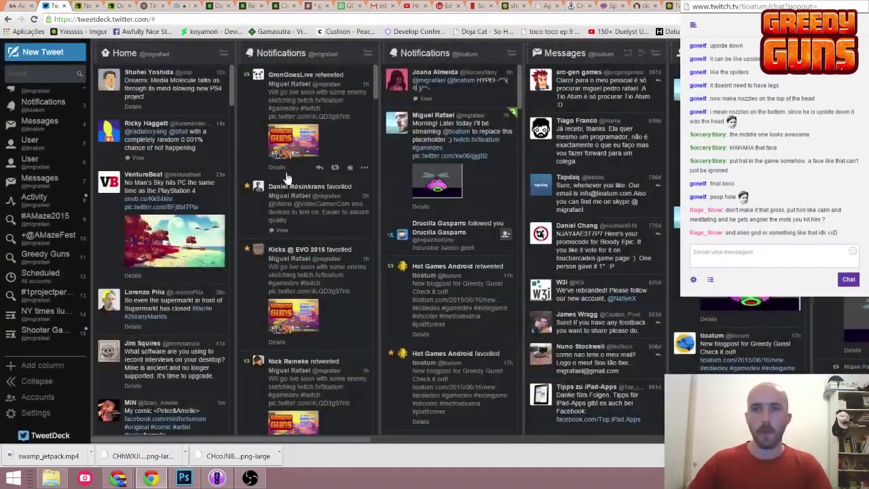
{"action": "key", "text": "alt+Tab"}
Try ribbed, shell-like lobes around the three-eyed creature on the layer beneath it and clear them.
{"action": "scroll", "coordinate": [190, 263], "scroll_direction": "down", "scroll_amount": 3}
{"action": "left_click_drag", "start_coordinate": [499, 81], "coordinate": [526, 181]}
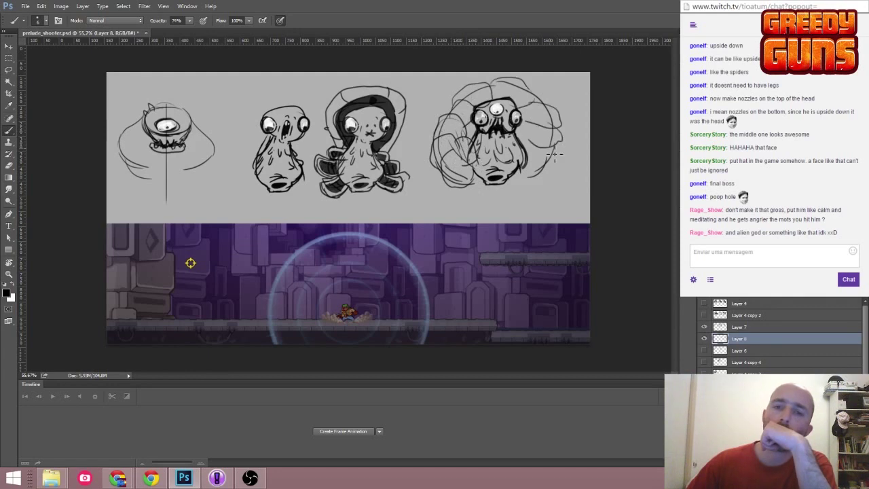
{"action": "key", "text": "ctrl+a"}
{"action": "key", "text": "Delete"}
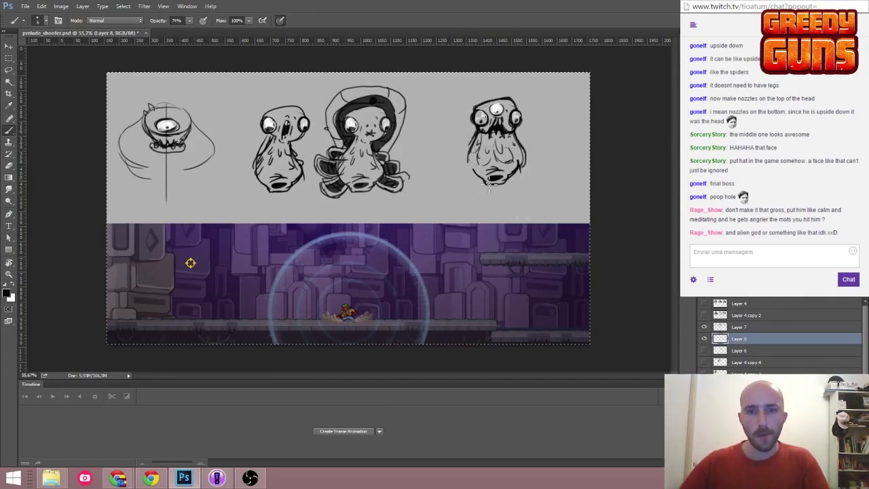
Sketch two large curved lobes with light segment lines around the three-eyed creature.
{"action": "key", "text": "ctrl+z"}
{"action": "key", "text": "z"}
{"action": "key", "text": "ctrl+minus"}
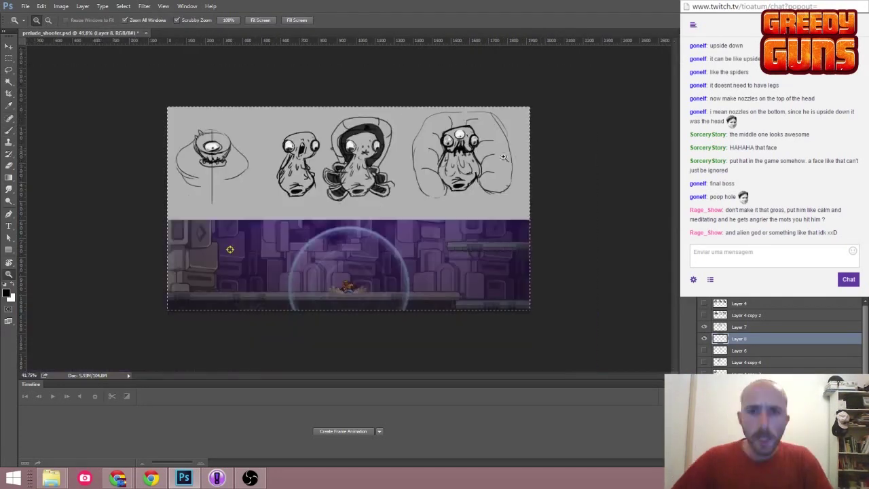
Export the sketch sheet as prelude_shooter, post it on TweetDeck with "Live now making horrendous creatures" and the stream link, and return to Photoshop.
{"action": "key", "text": "ctrl+alt+shift+s"}
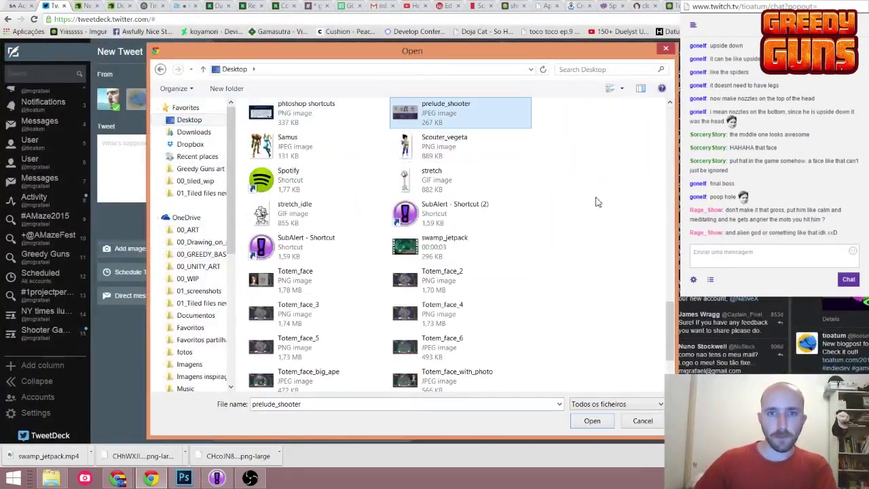
{"action": "key", "text": "Return"}
{"action": "mouse_move", "coordinate": [97, 433]}
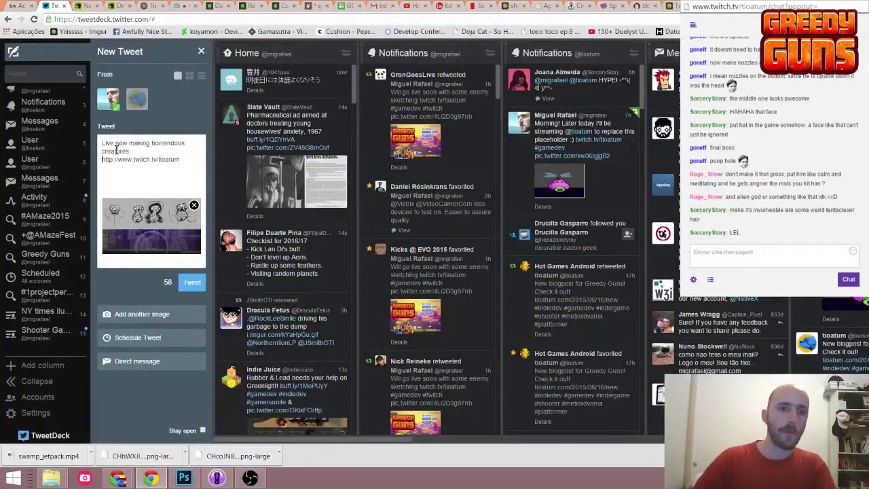
{"action": "left_click", "coordinate": [192, 281]}
{"action": "key", "text": "alt+Tab"}
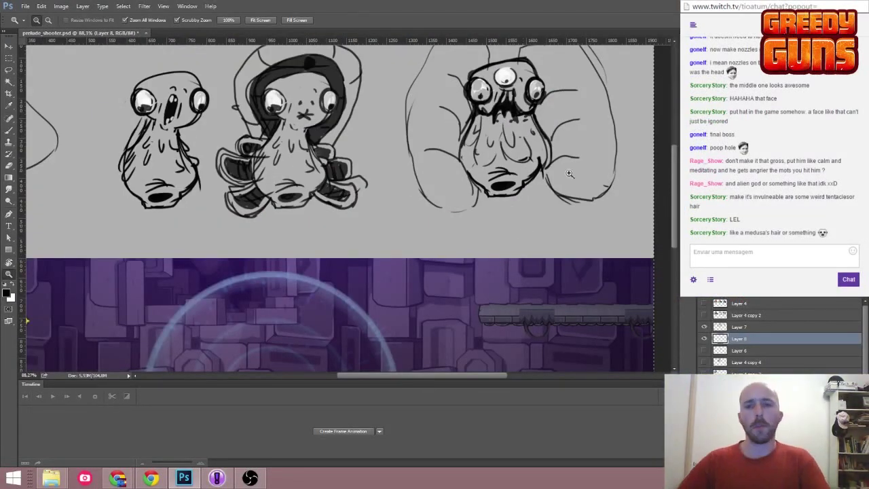
Divide the large lobes around the three-eyed creature into rounded, overlapping segments.
{"action": "left_click_drag", "start_coordinate": [568, 173], "coordinate": [536, 175]}
{"action": "key", "text": "b"}
{"action": "left_click_drag", "start_coordinate": [412, 254], "coordinate": [397, 254]}
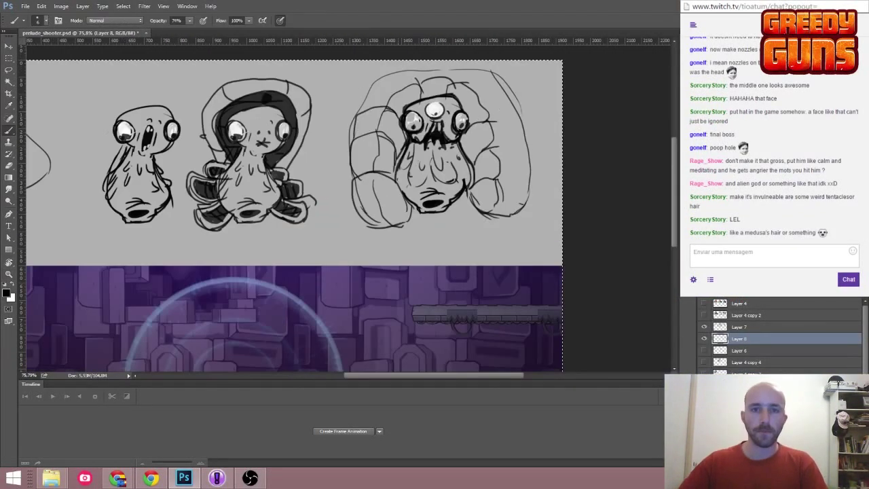
{"action": "left_click_drag", "start_coordinate": [460, 219], "coordinate": [536, 169]}
Strengthen the segmented lobes' contours, add small spikes and surface marks, and hatch the gaps beside the head and body dark.
{"action": "mouse_move", "coordinate": [362, 179]}
{"action": "left_mouse_down"}
{"action": "mouse_move", "coordinate": [171, 267]}
{"action": "mouse_move", "coordinate": [403, 110]}
{"action": "mouse_move", "coordinate": [423, 170]}
{"action": "left_mouse_up"}
{"action": "left_click_drag", "start_coordinate": [488, 143], "coordinate": [569, 238]}
{"action": "mouse_move", "coordinate": [570, 203]}
{"action": "left_mouse_down"}
{"action": "mouse_move", "coordinate": [483, 155]}
{"action": "mouse_move", "coordinate": [548, 290]}
{"action": "left_mouse_up"}
{"action": "left_click_drag", "start_coordinate": [400, 251], "coordinate": [370, 305]}
{"action": "left_click_drag", "start_coordinate": [434, 190], "coordinate": [475, 191]}
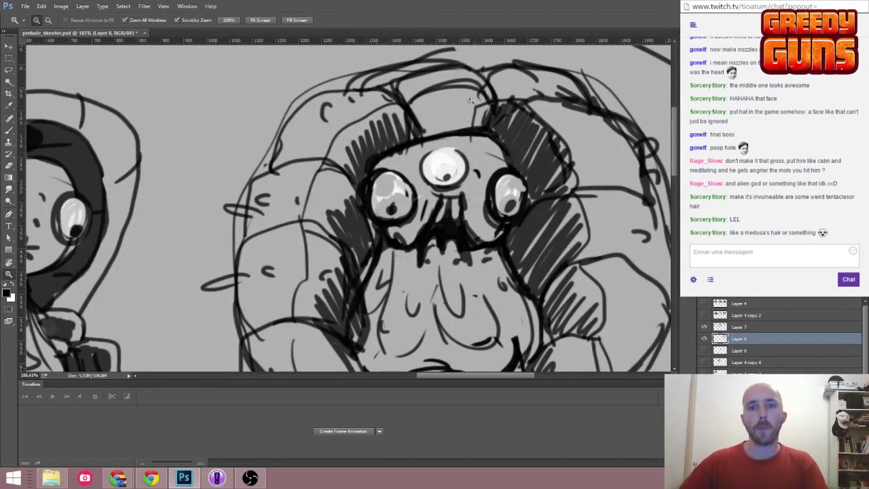
{"action": "mouse_move", "coordinate": [611, 97]}
{"action": "left_mouse_down"}
{"action": "mouse_move", "coordinate": [564, 97]}
{"action": "mouse_move", "coordinate": [598, 101]}
{"action": "mouse_move", "coordinate": [543, 246]}
{"action": "left_mouse_up"}
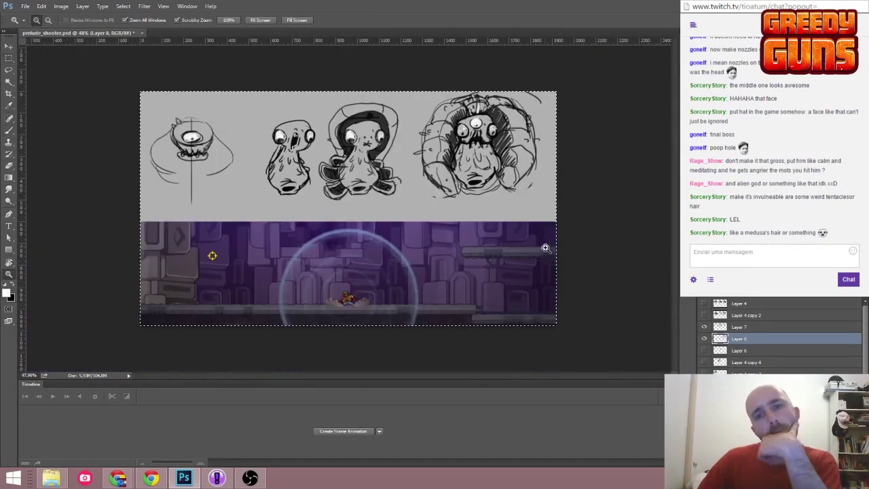
{"action": "left_click_drag", "start_coordinate": [431, 170], "coordinate": [442, 169]}
{"action": "key", "text": "b"}
{"action": "key", "text": "z"}
{"action": "mouse_move", "coordinate": [562, 218]}
{"action": "left_mouse_down"}
{"action": "mouse_move", "coordinate": [543, 215]}
{"action": "mouse_move", "coordinate": [588, 188]}
{"action": "left_mouse_up"}
Hide the segmented lobes, duplicate the three-eyed creature closer to the hooded one, and add a blank layer beneath the duplicate.
{"action": "key", "text": "v"}
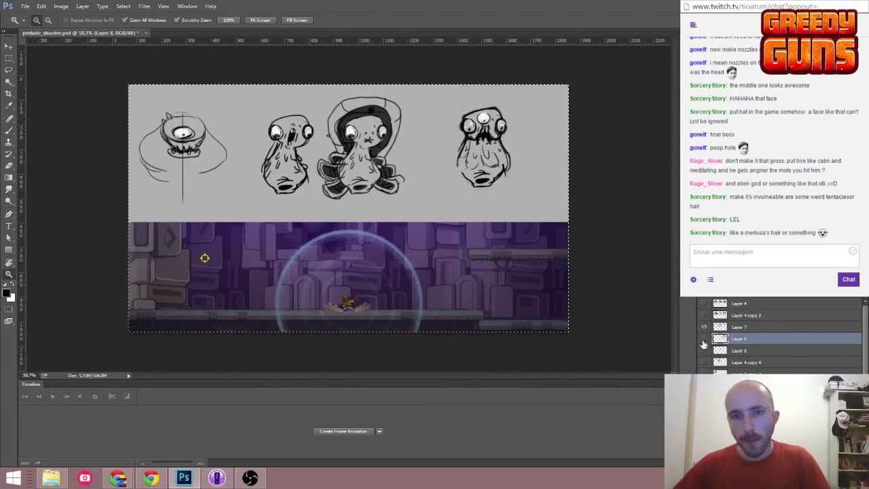
{"action": "mouse_move", "coordinate": [438, 158]}
{"action": "left_mouse_down"}
{"action": "mouse_move", "coordinate": [219, 158]}
{"action": "mouse_move", "coordinate": [245, 157]}
{"action": "left_mouse_up"}
{"action": "key", "text": "alt+bracketleft"}
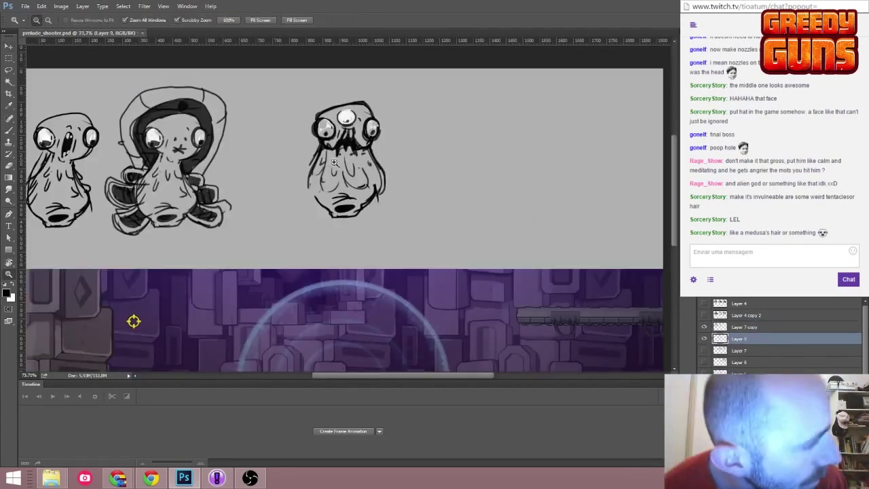
Try short tentacle strokes at the right side of the three-eyed creature's neck on the blank layer.
{"action": "key", "text": "b"}
{"action": "scroll", "coordinate": [342, 173], "scroll_direction": "up", "scroll_amount": 1}
{"action": "key", "text": "z"}
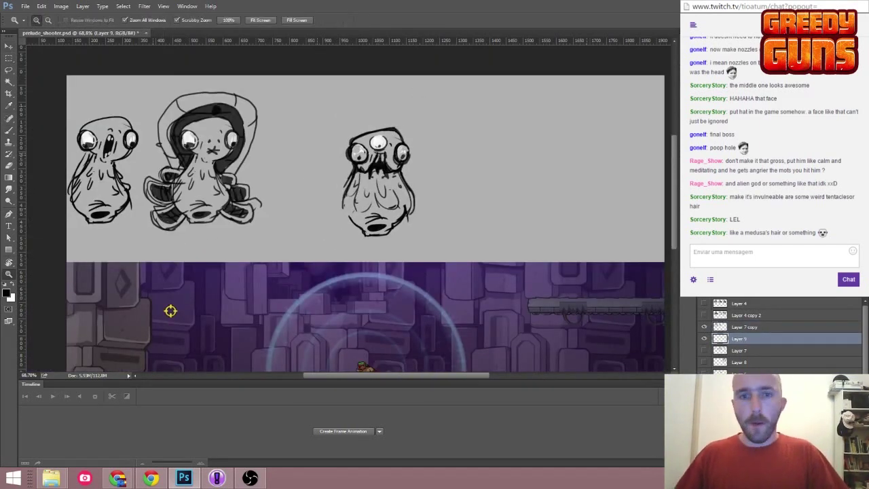
{"action": "left_click_drag", "start_coordinate": [370, 190], "coordinate": [380, 190]}
{"action": "scroll", "coordinate": [380, 190], "scroll_direction": "down", "scroll_amount": 1}
{"action": "key", "text": "v"}
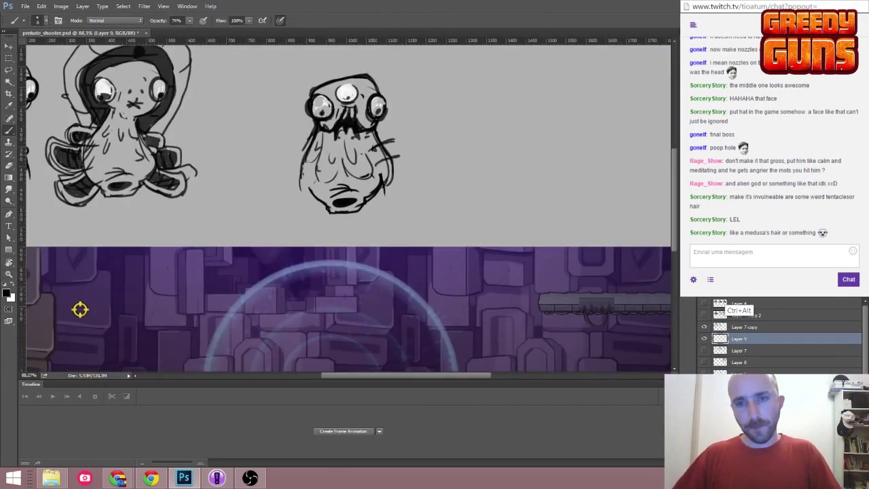
Place a copy of the three-eyed creature to the right of the first one on Layer 7 copy.
{"action": "scroll", "coordinate": [381, 190], "scroll_direction": "down", "scroll_amount": 1}
{"action": "left_click", "coordinate": [721, 328]}
{"action": "scroll", "coordinate": [404, 167], "scroll_direction": "up", "scroll_amount": 1}
{"action": "key", "text": "b"}
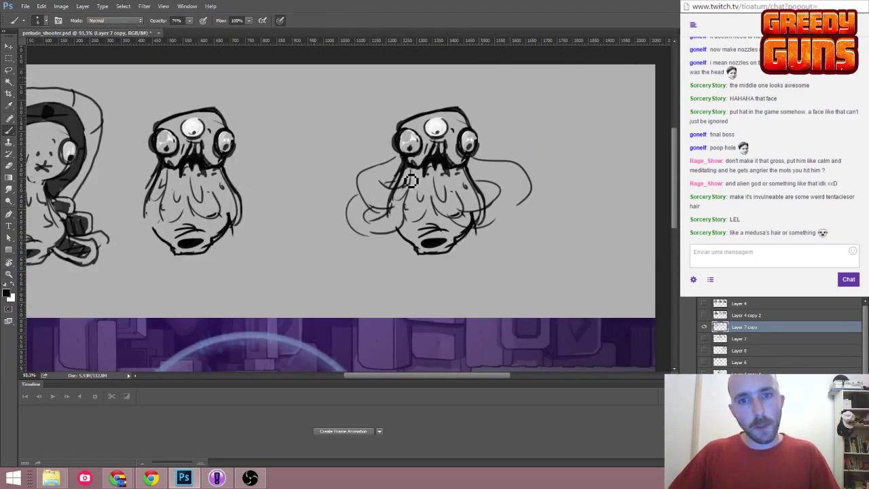
Sketch large looping, medusa-like tentacle curves around the copied creature's head and body.
{"action": "left_click_drag", "start_coordinate": [390, 216], "coordinate": [380, 219]}
{"action": "scroll", "coordinate": [318, 184], "scroll_direction": "up", "scroll_amount": 1}
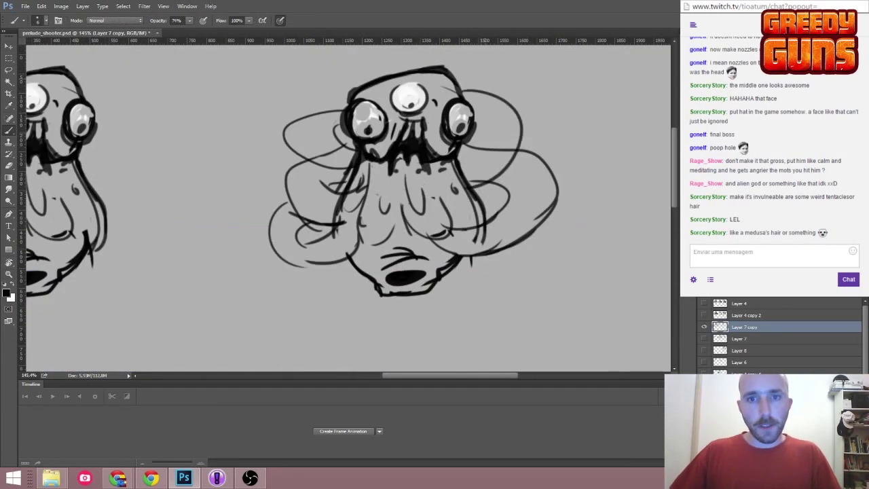
{"action": "scroll", "coordinate": [350, 166], "scroll_direction": "down", "scroll_amount": 2}
{"action": "scroll", "coordinate": [407, 163], "scroll_direction": "up", "scroll_amount": 2}
{"action": "scroll", "coordinate": [541, 155], "scroll_direction": "down", "scroll_amount": 2}
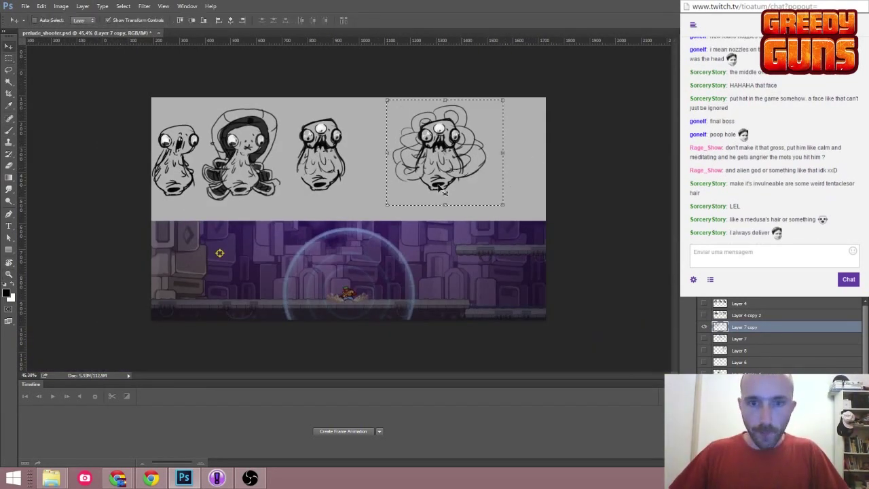
Export the updated sheet, compose a tweet with it beginning "ITS HAPPENING! I love working with the ideas ppl share on the stream", and return to Photoshop.
{"action": "scroll", "coordinate": [450, 213], "scroll_direction": "up", "scroll_amount": 1}
{"action": "key", "text": "ctrl+alt+shift+s"}
{"action": "key", "text": "Return"}
{"action": "key", "text": "Return"}
{"action": "left_click", "coordinate": [151, 478]}
{"action": "scroll", "coordinate": [441, 285], "scroll_direction": "down", "scroll_amount": 5}
{"action": "key", "text": "Return"}
{"action": "type", "text": "G! I love working with the ideas ppl share on the stream !! :D http://www.twitch.tv/tioatum"}
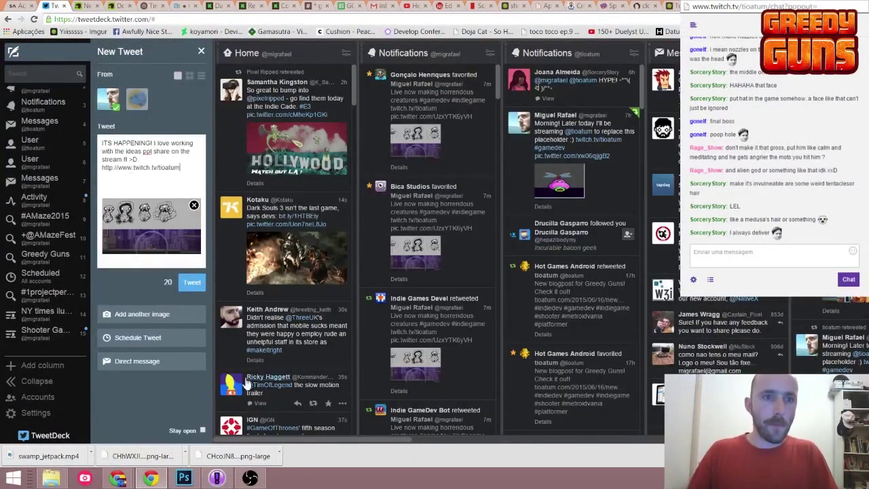
{"action": "key", "text": "alt+Tab"}
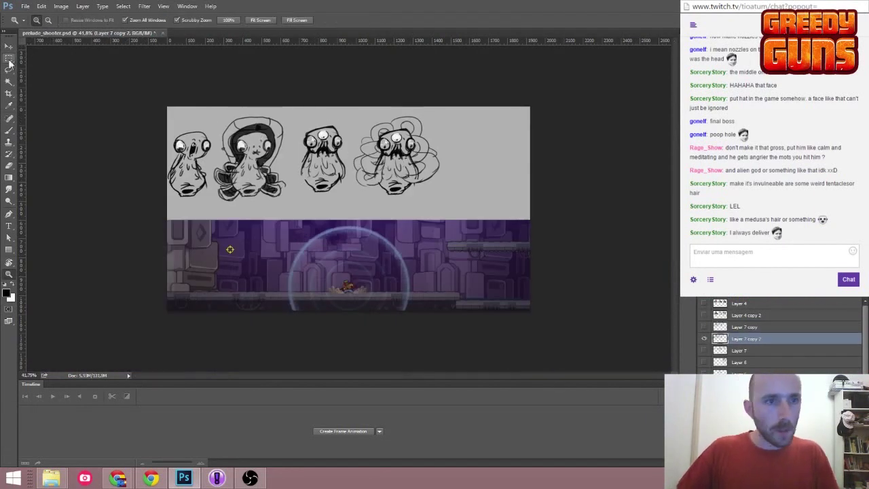
Move the hooded creature to the lower left over the game scene and place a gray backing rectangle behind it.
{"action": "key", "text": "v"}
{"action": "left_click_drag", "start_coordinate": [252, 156], "coordinate": [213, 265]}
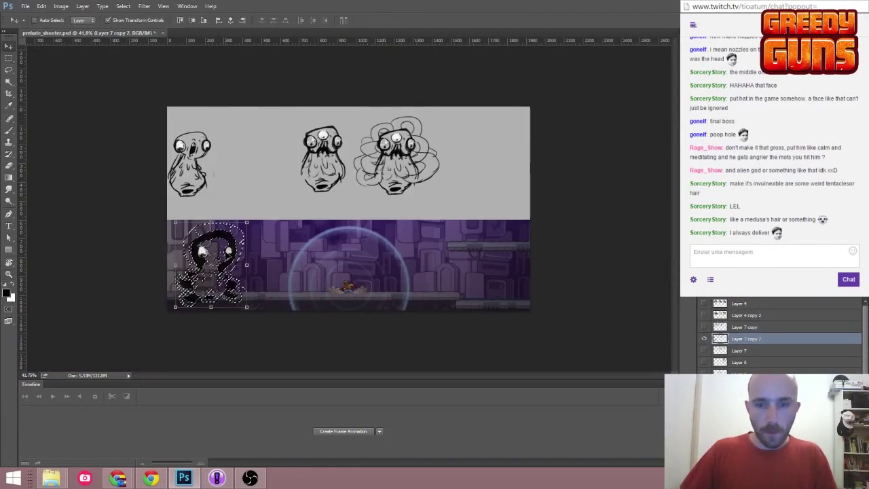
{"action": "mouse_move", "coordinate": [25, 204]}
{"action": "left_mouse_down"}
{"action": "mouse_move", "coordinate": [388, 319]}
{"action": "mouse_move", "coordinate": [348, 292]}
{"action": "left_mouse_up"}
{"action": "scroll", "coordinate": [286, 202], "scroll_direction": "up", "scroll_amount": 3}
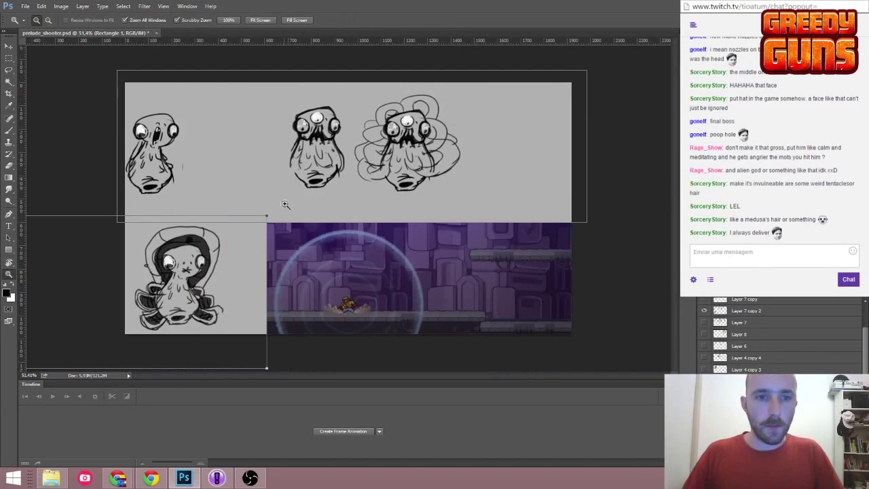
Duplicate the creature with looping tentacles into the free space on its right.
{"action": "key", "text": "z"}
{"action": "mouse_move", "coordinate": [408, 197]}
{"action": "left_mouse_down"}
{"action": "mouse_move", "coordinate": [405, 166]}
{"action": "mouse_move", "coordinate": [478, 171]}
{"action": "left_mouse_up"}
{"action": "scroll", "coordinate": [461, 170], "scroll_direction": "up", "scroll_amount": 2}
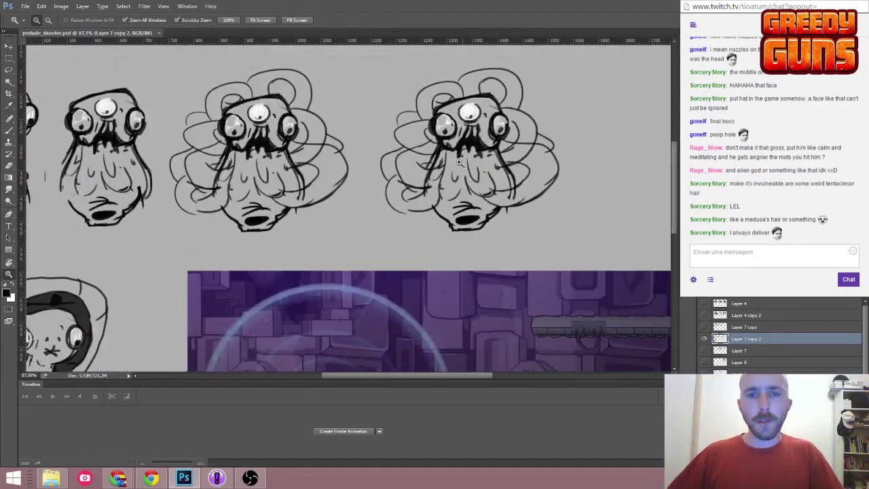
{"action": "scroll", "coordinate": [407, 173], "scroll_direction": "down", "scroll_amount": 3}
{"action": "scroll", "coordinate": [447, 169], "scroll_direction": "up", "scroll_amount": 3}
Redraw the duplicate's lower-left loops as one thick tentacle wrapping across its chest, with hatched shading beside the neck.
{"action": "key", "text": "b"}
{"action": "left_click_drag", "start_coordinate": [377, 163], "coordinate": [412, 214]}
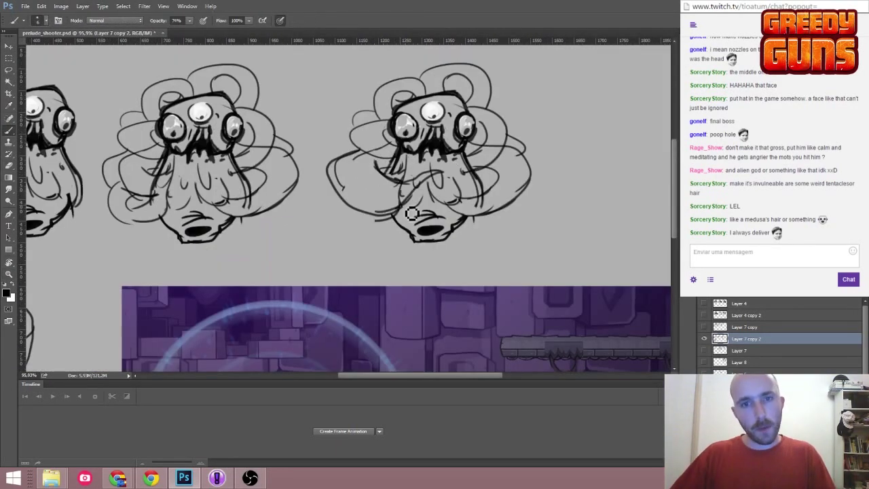
{"action": "key", "text": "z"}
{"action": "scroll", "coordinate": [407, 253], "scroll_direction": "up", "scroll_amount": 2}
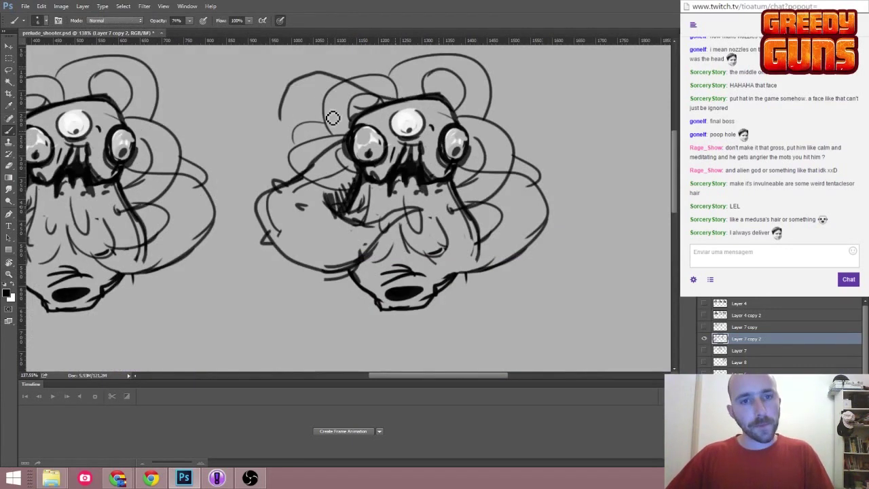
Draw a curled tentacle at the creature's upper left with a pointed, hatched tip emerging beside it.
{"action": "key", "text": "z"}
{"action": "scroll", "coordinate": [347, 177], "scroll_direction": "up", "scroll_amount": 2}
{"action": "scroll", "coordinate": [539, 119], "scroll_direction": "down", "scroll_amount": 6}
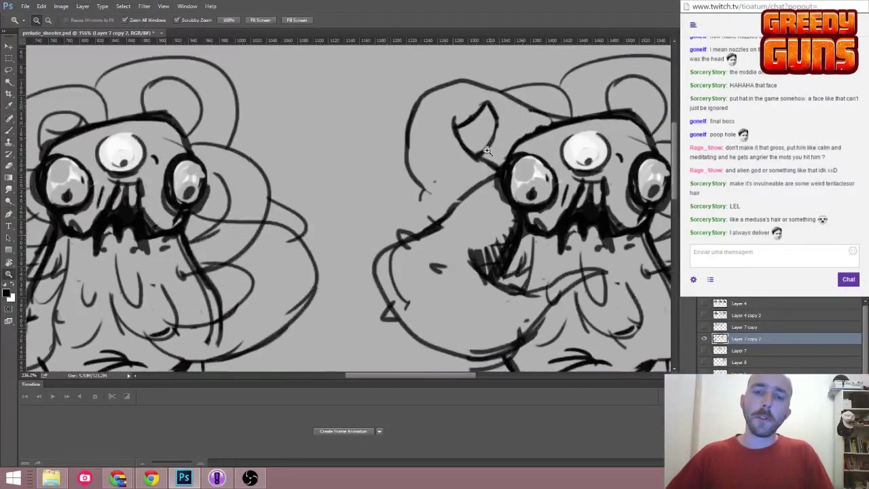
{"action": "scroll", "coordinate": [539, 119], "scroll_direction": "up", "scroll_amount": 4}
{"action": "scroll", "coordinate": [407, 136], "scroll_direction": "down", "scroll_amount": 3}
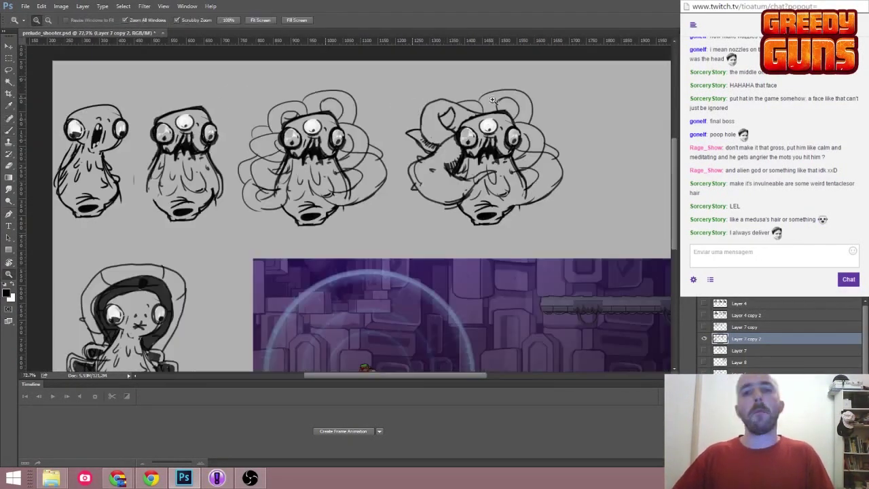
Draw a thick tentacle arching over the creature's head, with small spots and a hatched underside.
{"action": "scroll", "coordinate": [405, 103], "scroll_direction": "up", "scroll_amount": 2}
{"action": "key", "text": "b"}
{"action": "key", "text": "e"}
{"action": "scroll", "coordinate": [433, 108], "scroll_direction": "up", "scroll_amount": 1}
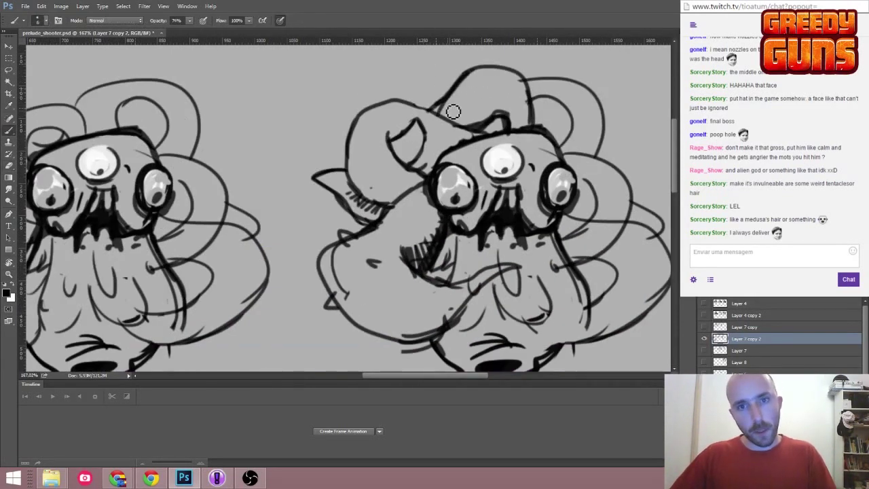
{"action": "key", "text": "z"}
{"action": "scroll", "coordinate": [470, 110], "scroll_direction": "up", "scroll_amount": 3}
{"action": "scroll", "coordinate": [482, 111], "scroll_direction": "down", "scroll_amount": 1}
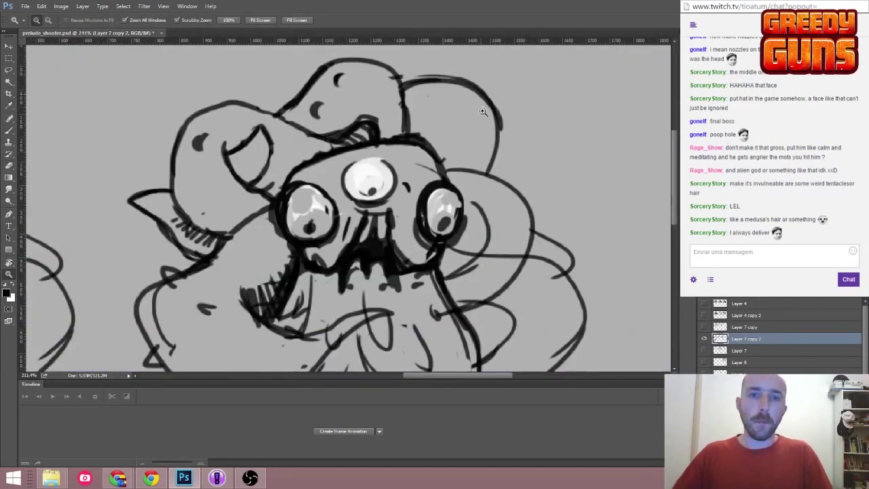
Redraw the loops at the creature's upper right as short, thick tentacles with hatching and erase the leftover lines.
{"action": "scroll", "coordinate": [446, 158], "scroll_direction": "down", "scroll_amount": 3}
{"action": "scroll", "coordinate": [446, 158], "scroll_direction": "up", "scroll_amount": 2}
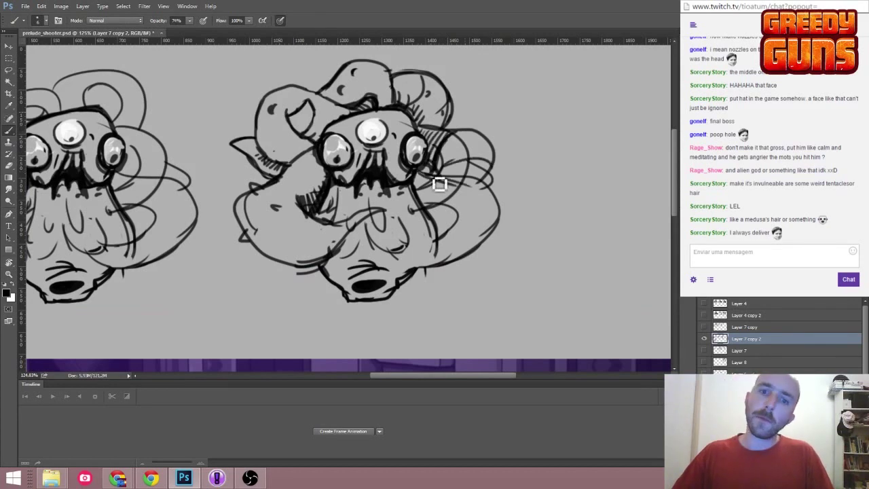
{"action": "key", "text": "e"}
{"action": "scroll", "coordinate": [448, 170], "scroll_direction": "down", "scroll_amount": 3}
{"action": "scroll", "coordinate": [456, 166], "scroll_direction": "up", "scroll_amount": 4}
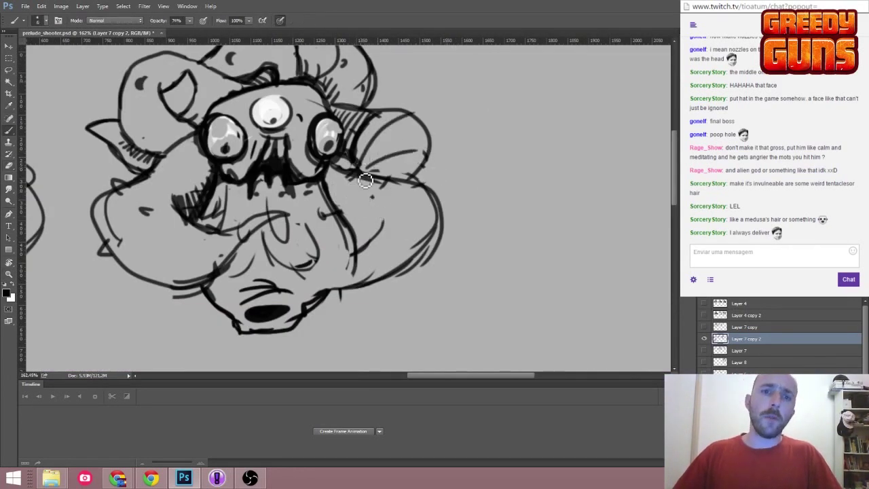
Shade the lower-right tentacle and add its inner fold, and start a pointed tip beneath the lower-left tentacle.
{"action": "scroll", "coordinate": [365, 180], "scroll_direction": "down", "scroll_amount": 3}
{"action": "scroll", "coordinate": [493, 172], "scroll_direction": "up", "scroll_amount": 4}
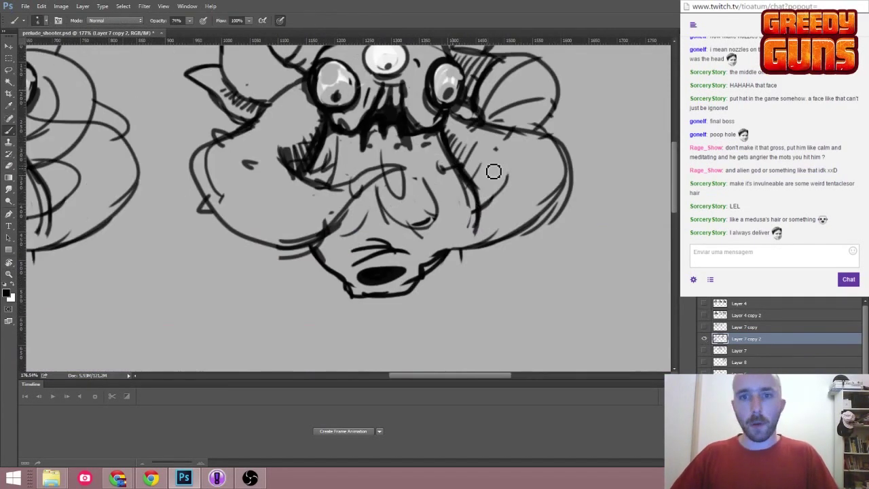
{"action": "key", "text": "b"}
{"action": "scroll", "coordinate": [489, 191], "scroll_direction": "down", "scroll_amount": 3}
{"action": "scroll", "coordinate": [407, 217], "scroll_direction": "up", "scroll_amount": 3}
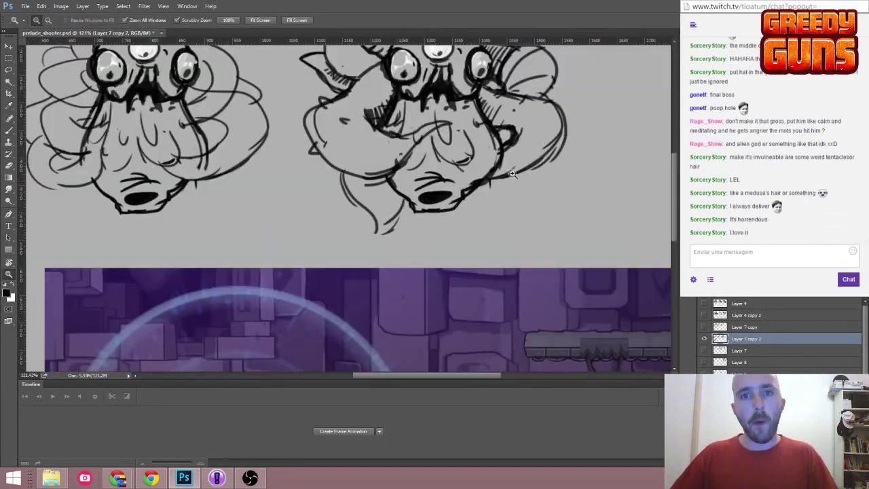
{"action": "key", "text": "e"}
Draw pointed tentacle tips hanging on both sides of the creature's lower mouth and clean up their edges.
{"action": "scroll", "coordinate": [542, 251], "scroll_direction": "down", "scroll_amount": 3}
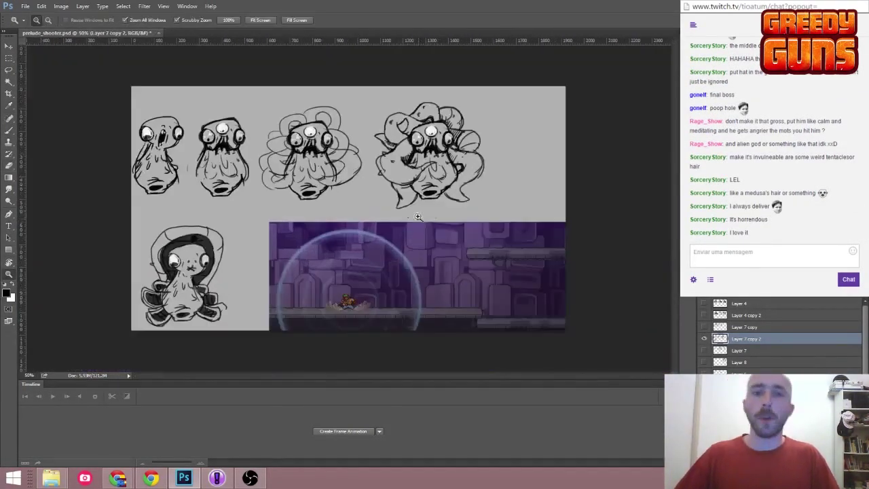
{"action": "scroll", "coordinate": [482, 208], "scroll_direction": "up", "scroll_amount": 4}
{"action": "scroll", "coordinate": [482, 208], "scroll_direction": "down", "scroll_amount": 3}
{"action": "scroll", "coordinate": [424, 179], "scroll_direction": "up", "scroll_amount": 4}
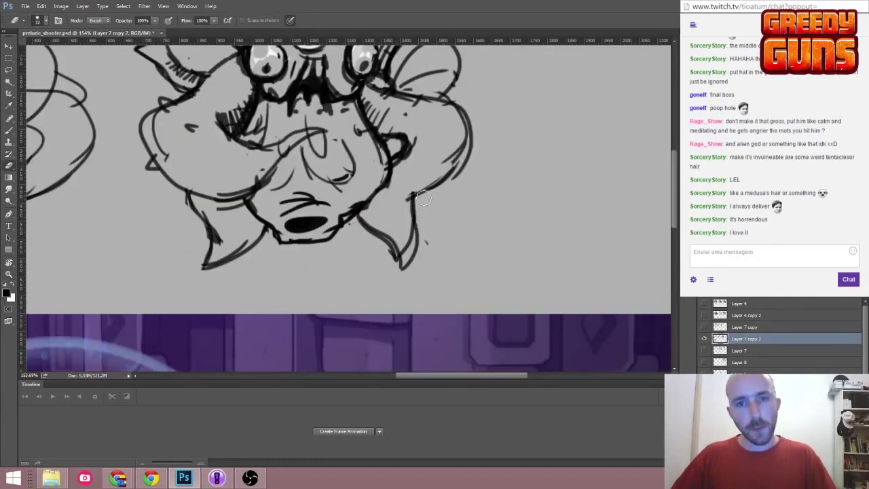
{"action": "key", "text": "b"}
{"action": "scroll", "coordinate": [498, 152], "scroll_direction": "down", "scroll_amount": 3}
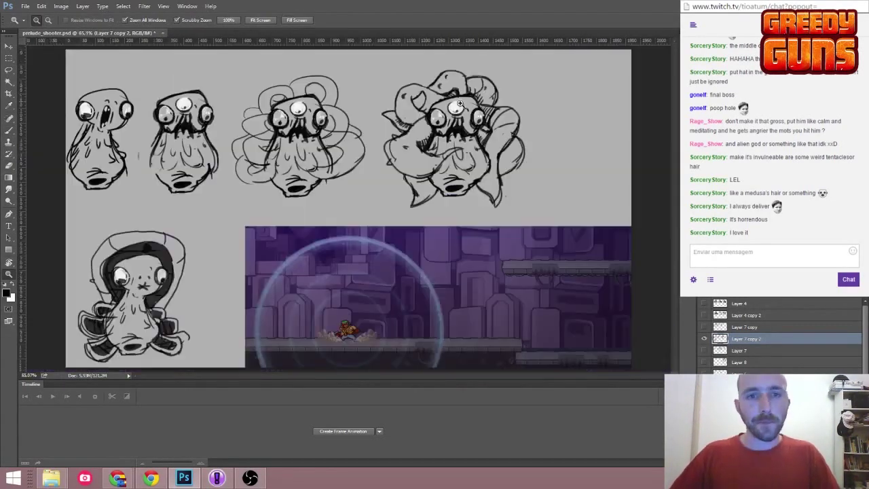
Refine the contours of the tentacles on the creature's right side where they overlap and bend downward.
{"action": "scroll", "coordinate": [489, 190], "scroll_direction": "up", "scroll_amount": 5}
{"action": "left_click_drag", "start_coordinate": [547, 207], "coordinate": [509, 243]}
{"action": "key", "text": "z"}
{"action": "scroll", "coordinate": [516, 175], "scroll_direction": "down", "scroll_amount": 5}
{"action": "scroll", "coordinate": [512, 175], "scroll_direction": "up", "scroll_amount": 2}
{"action": "scroll", "coordinate": [508, 174], "scroll_direction": "down", "scroll_amount": 2}
{"action": "scroll", "coordinate": [486, 166], "scroll_direction": "down", "scroll_amount": 1}
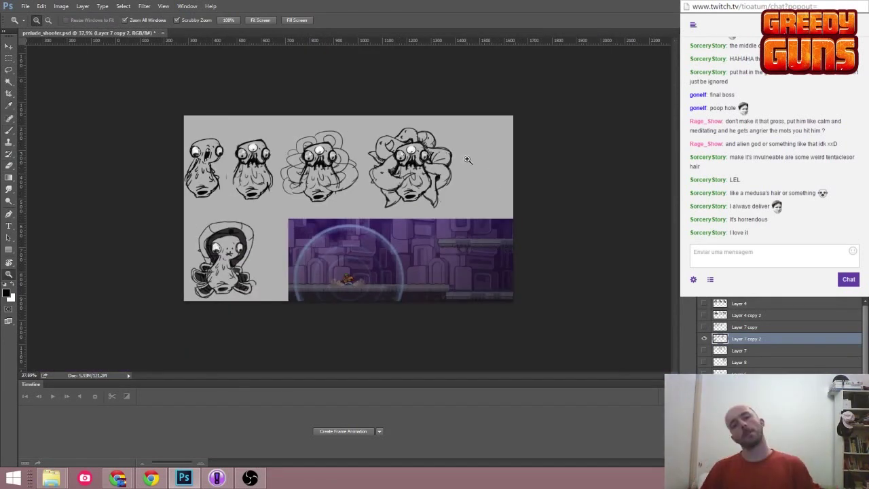
Erase the overlapping sketch lines where the left tentacle crosses the creature's chest.
{"action": "scroll", "coordinate": [415, 165], "scroll_direction": "up", "scroll_amount": 4}
{"action": "key", "text": "b"}
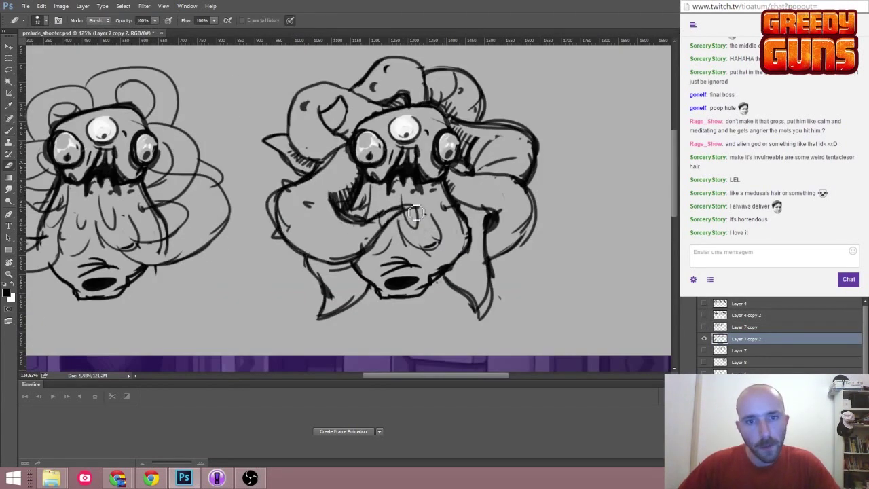
{"action": "key", "text": "z"}
{"action": "scroll", "coordinate": [383, 286], "scroll_direction": "down", "scroll_amount": 4}
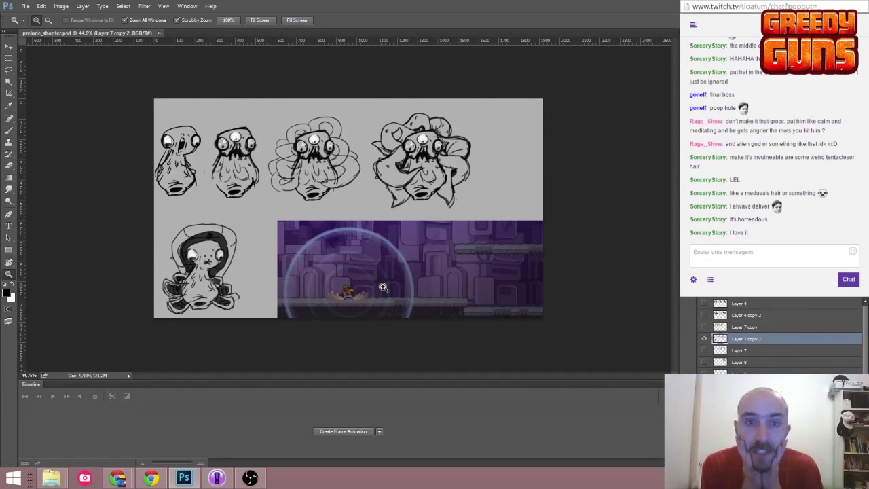
Add sucker spots and curved band lines to the tentacles of the rightmost creature.
{"action": "scroll", "coordinate": [380, 163], "scroll_direction": "up", "scroll_amount": 5}
{"action": "key", "text": "b"}
{"action": "key", "text": "b"}
{"action": "scroll", "coordinate": [490, 188], "scroll_direction": "down", "scroll_amount": 2}
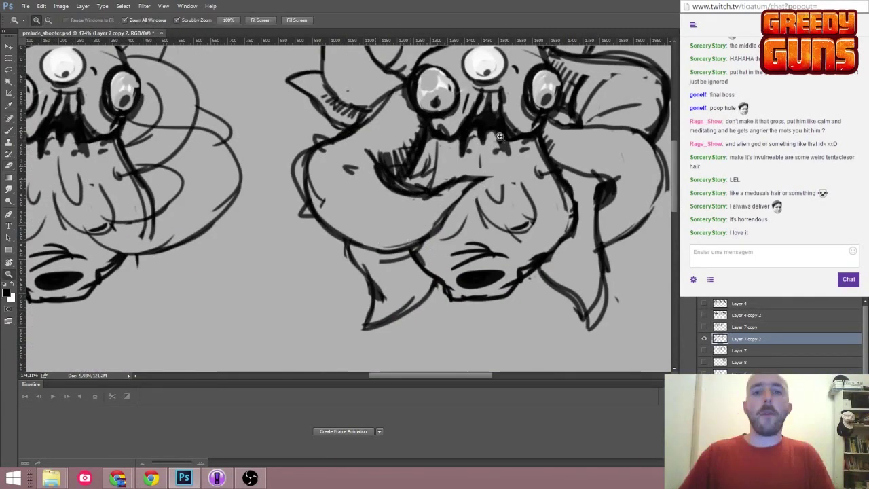
{"action": "scroll", "coordinate": [360, 131], "scroll_direction": "down", "scroll_amount": 3}
{"action": "scroll", "coordinate": [473, 150], "scroll_direction": "down", "scroll_amount": 3}
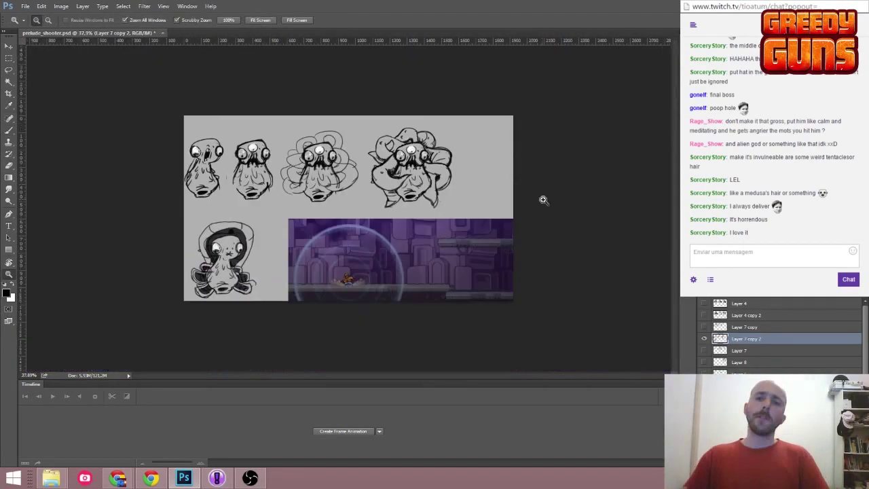
{"action": "scroll", "coordinate": [544, 198], "scroll_direction": "up", "scroll_amount": 5}
{"action": "scroll", "coordinate": [435, 156], "scroll_direction": "down", "scroll_amount": 4}
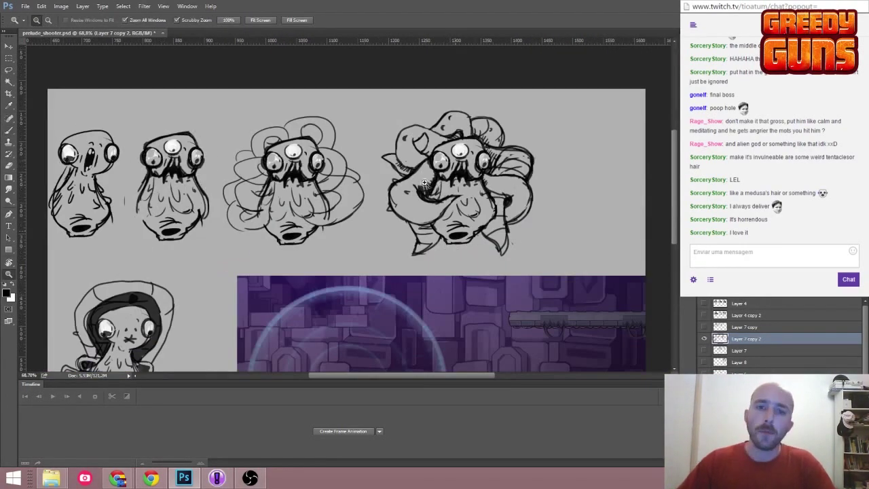
{"action": "scroll", "coordinate": [476, 150], "scroll_direction": "up", "scroll_amount": 4}
{"action": "scroll", "coordinate": [516, 143], "scroll_direction": "down", "scroll_amount": 2}
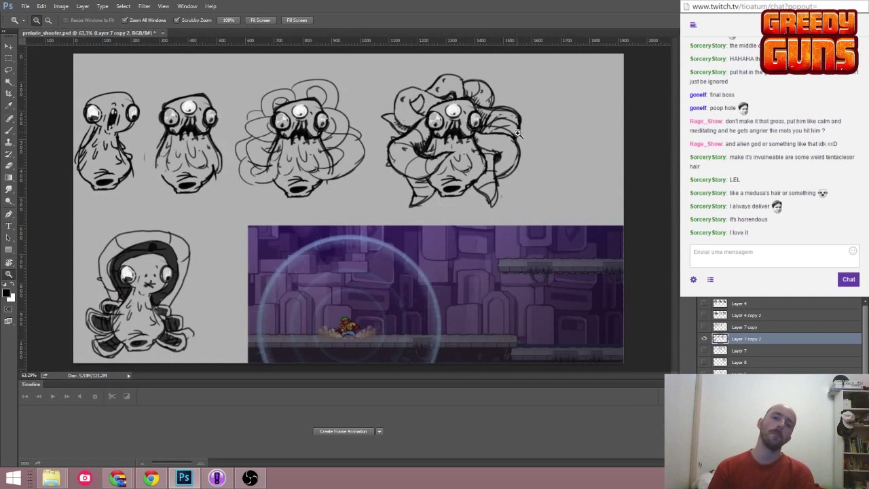
{"action": "scroll", "coordinate": [517, 134], "scroll_direction": "up", "scroll_amount": 2}
{"action": "scroll", "coordinate": [618, 140], "scroll_direction": "up", "scroll_amount": 2}
{"action": "scroll", "coordinate": [315, 279], "scroll_direction": "down", "scroll_amount": 5}
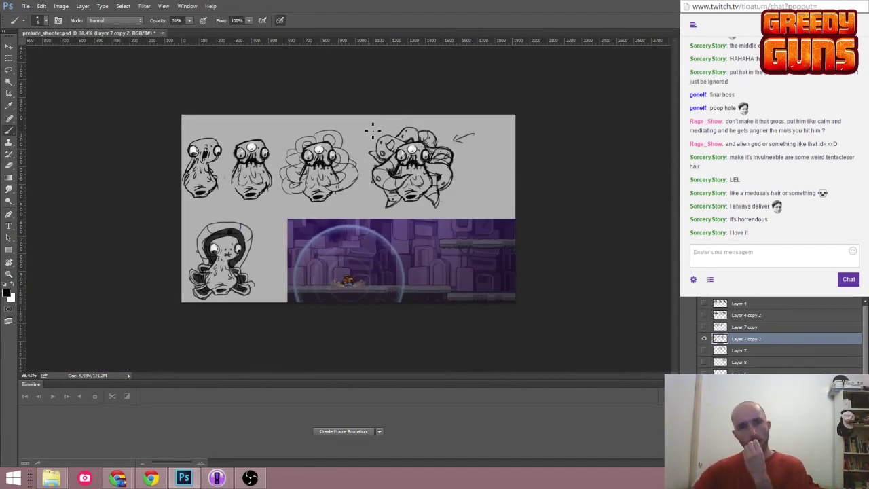
Move the two tentacle-free concepts beside the game screenshot, space the tentacled pair along the upper row, and duplicate the sketch layer.
{"action": "key", "text": "ctrl+z"}
{"action": "left_click_drag", "start_coordinate": [255, 163], "coordinate": [485, 259]}
{"action": "key", "text": "ctrl+plus"}
{"action": "key", "text": "v"}
{"action": "mouse_move", "coordinate": [400, 146]}
{"action": "left_mouse_down"}
{"action": "mouse_move", "coordinate": [278, 146]}
{"action": "mouse_move", "coordinate": [516, 148]}
{"action": "left_mouse_up"}
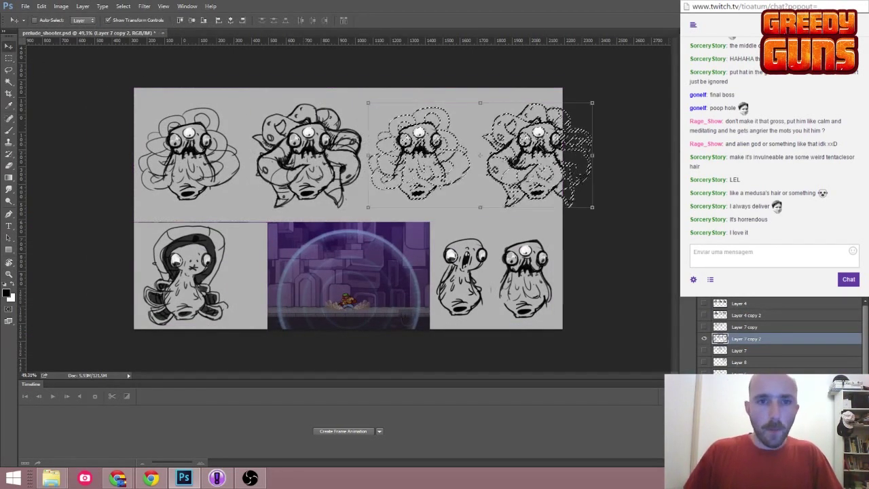
{"action": "key", "text": "ctrl+alt+minus"}
{"action": "key", "text": "ctrl+alt+z"}
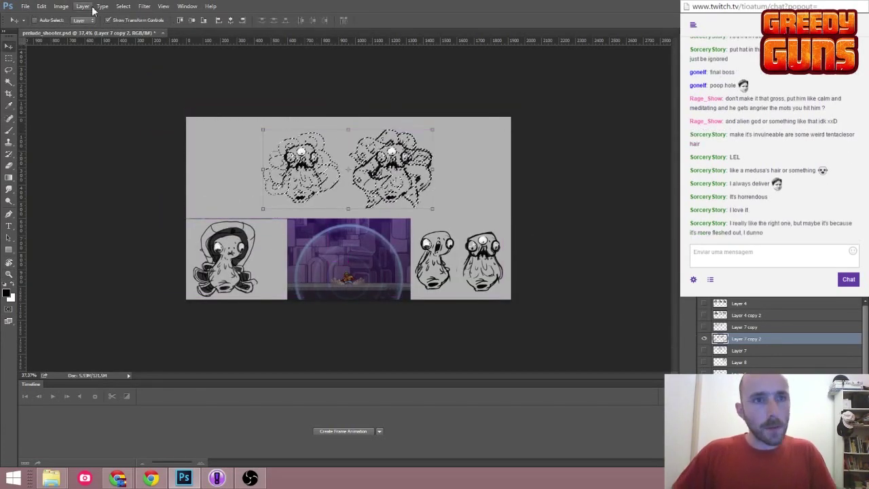
{"action": "left_click_drag", "start_coordinate": [258, 190], "coordinate": [284, 193]}
Draw curled lower tentacles on both sides of the left tentacled creature's mouth and ink the loops along its left side.
{"action": "scroll", "coordinate": [283, 192], "scroll_direction": "down", "scroll_amount": 1}
{"action": "key", "text": "b"}
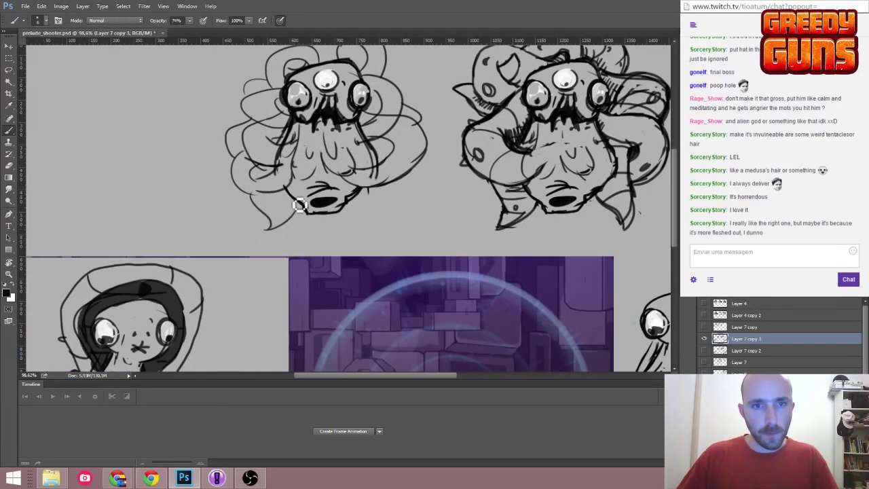
{"action": "left_click_drag", "start_coordinate": [384, 193], "coordinate": [328, 117]}
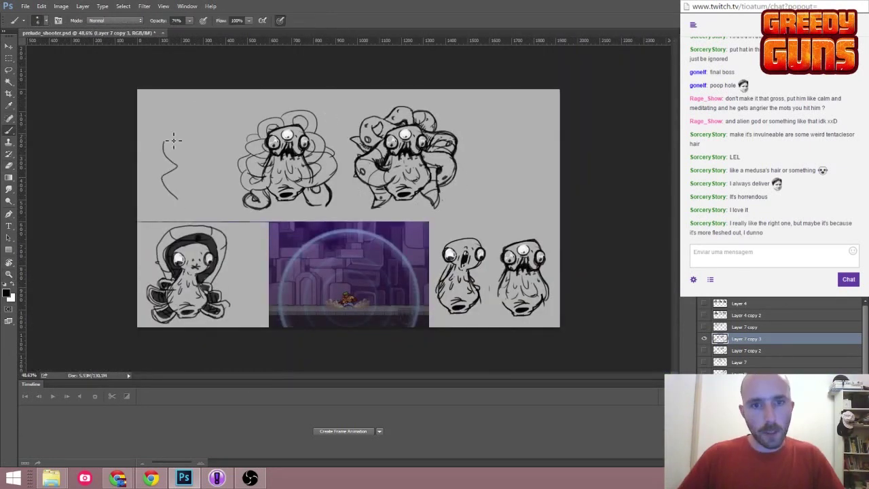
{"action": "left_click_drag", "start_coordinate": [259, 158], "coordinate": [304, 138]}
{"action": "key", "text": "b"}
{"action": "left_click_drag", "start_coordinate": [388, 153], "coordinate": [219, 209]}
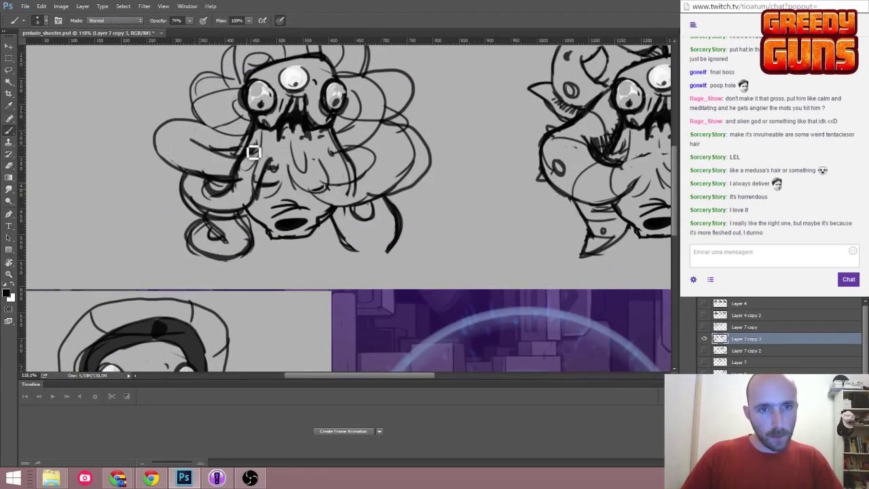
Ink the tentacles around the left creature's head with bands and shading, and add an inner loop to the one beside its right eye.
{"action": "left_click_drag", "start_coordinate": [246, 190], "coordinate": [253, 153]}
{"action": "left_click_drag", "start_coordinate": [315, 107], "coordinate": [409, 214]}
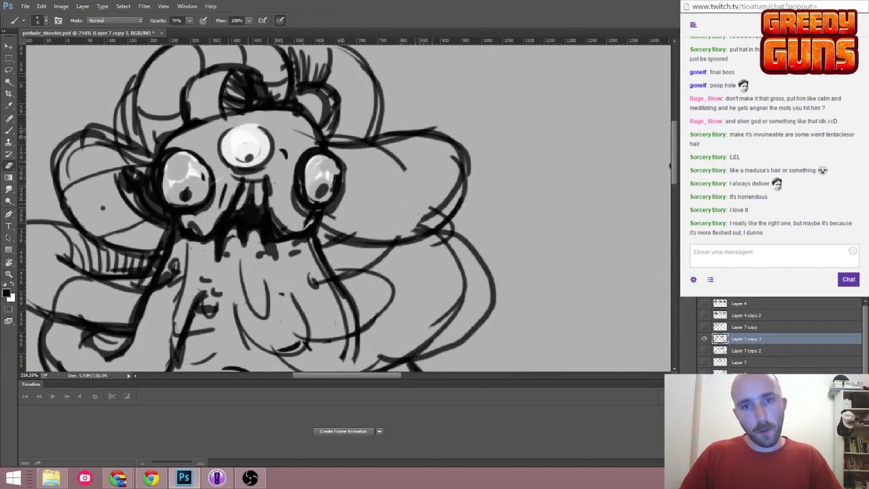
{"action": "left_click_drag", "start_coordinate": [416, 90], "coordinate": [290, 143]}
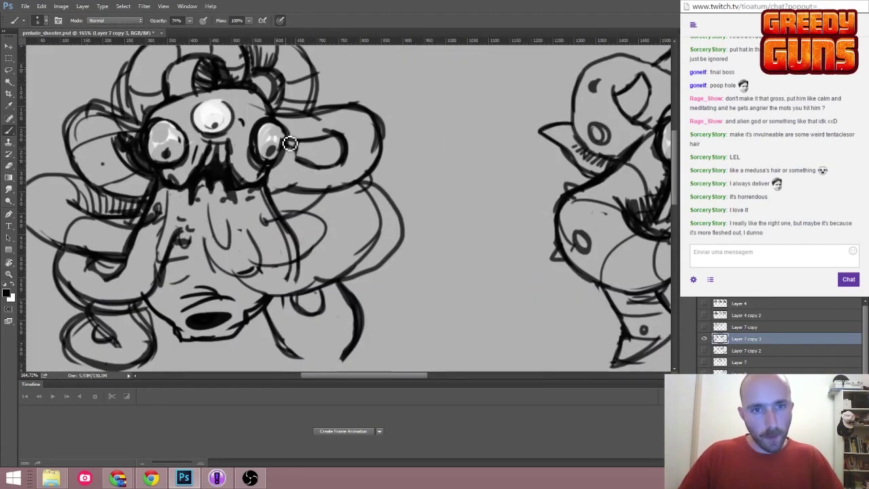
{"action": "mouse_move", "coordinate": [258, 275]}
{"action": "left_mouse_down"}
{"action": "mouse_move", "coordinate": [200, 275]}
{"action": "mouse_move", "coordinate": [218, 275]}
{"action": "left_mouse_up"}
{"action": "key", "text": "e"}
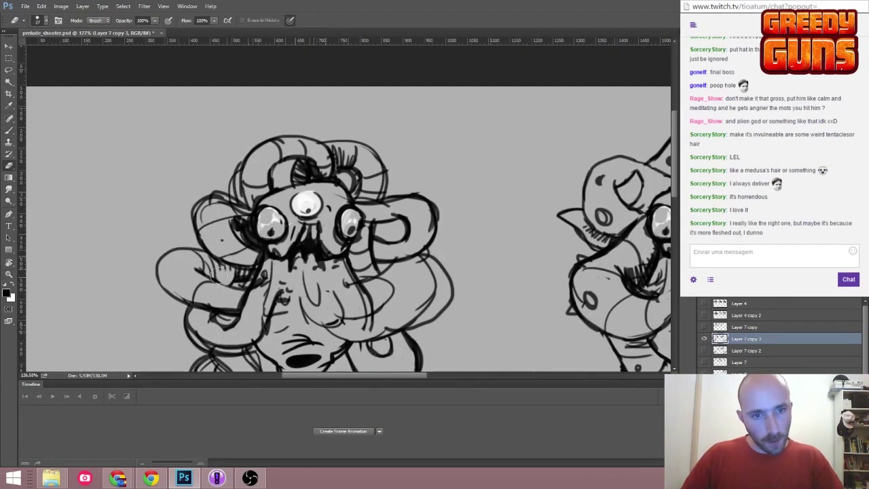
Shade the left creature's left-side tentacle, darken its chest fold and redraw the middle tentacle on its right side.
{"action": "mouse_move", "coordinate": [258, 224]}
{"action": "left_mouse_down"}
{"action": "mouse_move", "coordinate": [201, 193]}
{"action": "mouse_move", "coordinate": [244, 196]}
{"action": "mouse_move", "coordinate": [231, 196]}
{"action": "mouse_move", "coordinate": [473, 169]}
{"action": "left_mouse_up"}
{"action": "key", "text": "z"}
{"action": "key", "text": "b"}
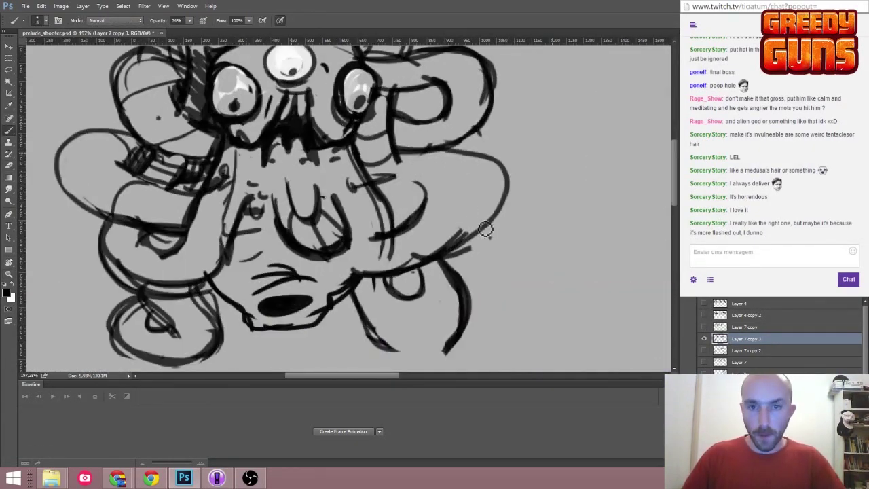
Close the left creature's lower-right curl and add bands and hatched shadows across its tentacles.
{"action": "left_click", "coordinate": [204, 479]}
{"action": "left_click", "coordinate": [201, 482]}
{"action": "key", "text": "z"}
{"action": "left_click_drag", "start_coordinate": [450, 228], "coordinate": [267, 192]}
{"action": "key", "text": "b"}
{"action": "key", "text": "z"}
{"action": "key", "text": "z"}
{"action": "mouse_move", "coordinate": [324, 246]}
{"action": "left_mouse_down"}
{"action": "mouse_move", "coordinate": [336, 195]}
{"action": "mouse_move", "coordinate": [260, 155]}
{"action": "mouse_move", "coordinate": [273, 247]}
{"action": "left_mouse_up"}
{"action": "key", "text": "b"}
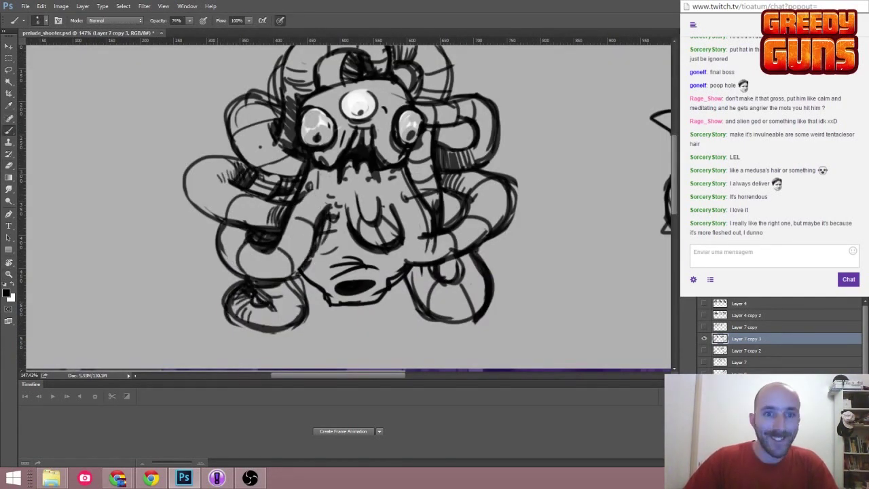
Erase and redraw the upper tentacles where they overlap above the right creature's head.
{"action": "key", "text": "h"}
{"action": "left_click_drag", "start_coordinate": [255, 194], "coordinate": [258, 203]}
{"action": "mouse_move", "coordinate": [339, 256]}
{"action": "left_mouse_down"}
{"action": "mouse_move", "coordinate": [285, 203]}
{"action": "mouse_move", "coordinate": [272, 217]}
{"action": "mouse_move", "coordinate": [136, 216]}
{"action": "mouse_move", "coordinate": [429, 194]}
{"action": "mouse_move", "coordinate": [529, 156]}
{"action": "mouse_move", "coordinate": [495, 128]}
{"action": "mouse_move", "coordinate": [393, 110]}
{"action": "left_mouse_up"}
{"action": "key", "text": "h"}
{"action": "key", "text": "z"}
{"action": "key", "text": "b"}
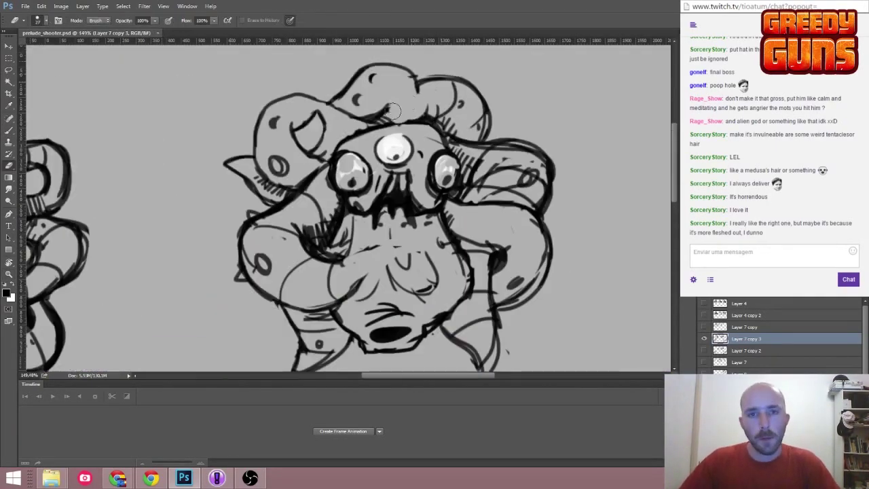
{"action": "scroll", "coordinate": [320, 175], "scroll_direction": "down", "scroll_amount": 5}
{"action": "scroll", "coordinate": [321, 175], "scroll_direction": "up", "scroll_amount": 6}
{"action": "key", "text": "e"}
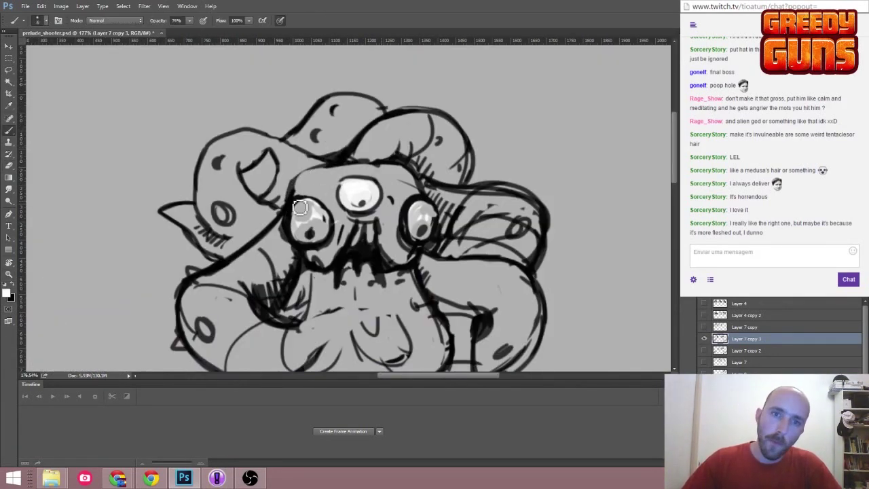
Paint white highlights above the right creature's middle eye and white drips under the left creature's lower mouth.
{"action": "left_click_drag", "start_coordinate": [303, 184], "coordinate": [347, 148]}
{"action": "scroll", "coordinate": [387, 217], "scroll_direction": "down", "scroll_amount": 5}
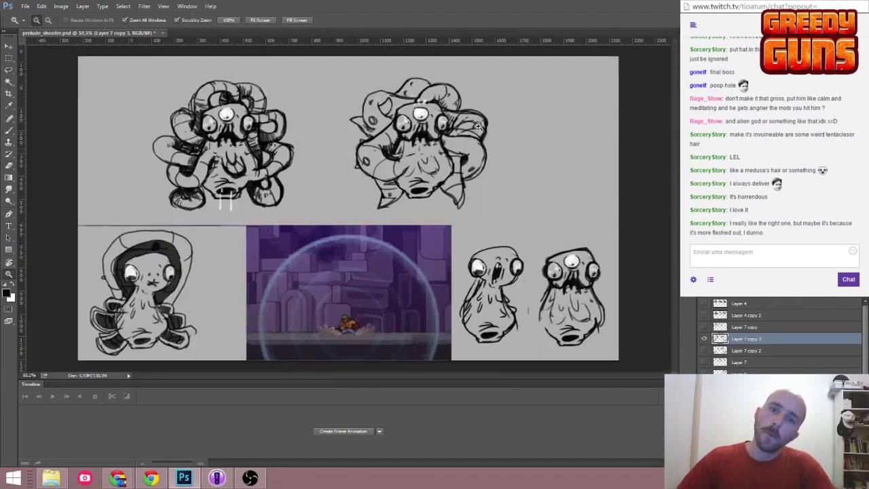
{"action": "scroll", "coordinate": [388, 217], "scroll_direction": "up", "scroll_amount": 4}
{"action": "key", "text": "z"}
{"action": "scroll", "coordinate": [424, 221], "scroll_direction": "up", "scroll_amount": 3}
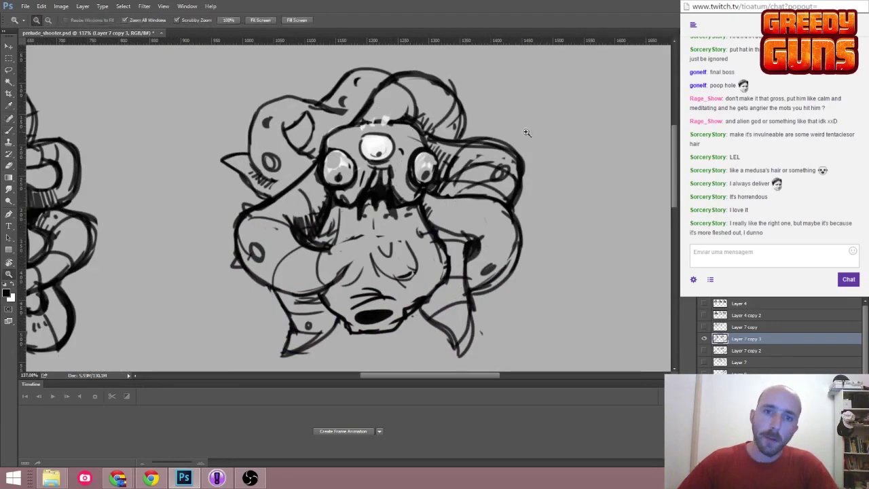
Hatch dark shadows at the base of the right creature's upper-right tentacle, behind its eye.
{"action": "scroll", "coordinate": [407, 170], "scroll_direction": "down", "scroll_amount": 5}
{"action": "scroll", "coordinate": [373, 83], "scroll_direction": "up", "scroll_amount": 3}
{"action": "scroll", "coordinate": [373, 84], "scroll_direction": "up", "scroll_amount": 3}
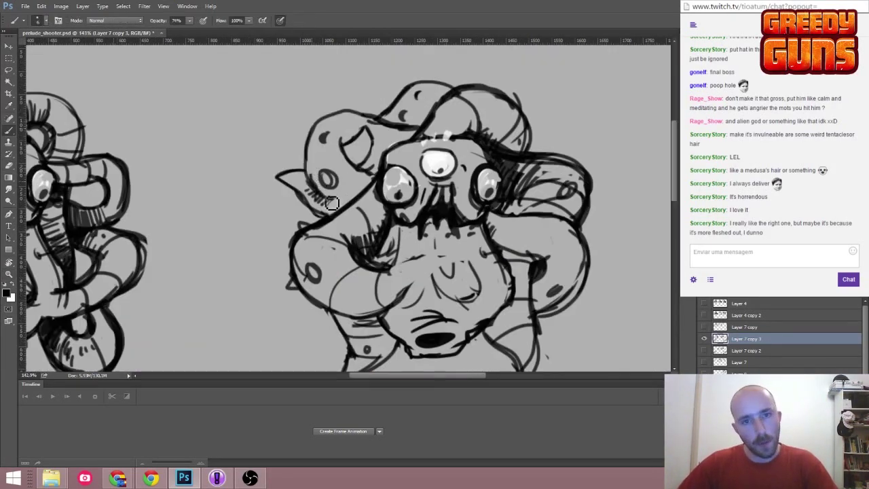
Replace the inner fold and sucker of the right creature's upper-left tentacle with a simple curl, and shade the gap beside the head.
{"action": "scroll", "coordinate": [407, 129], "scroll_direction": "down", "scroll_amount": 5}
{"action": "scroll", "coordinate": [427, 132], "scroll_direction": "up", "scroll_amount": 4}
{"action": "scroll", "coordinate": [390, 145], "scroll_direction": "down", "scroll_amount": 1}
{"action": "scroll", "coordinate": [390, 144], "scroll_direction": "up", "scroll_amount": 2}
{"action": "key", "text": "e"}
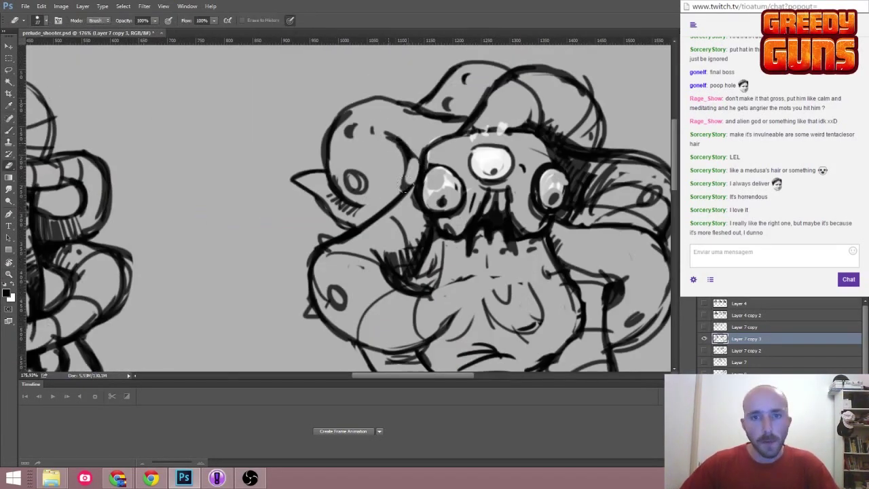
{"action": "scroll", "coordinate": [423, 159], "scroll_direction": "down", "scroll_amount": 5}
{"action": "scroll", "coordinate": [423, 159], "scroll_direction": "up", "scroll_amount": 5}
{"action": "key", "text": "e"}
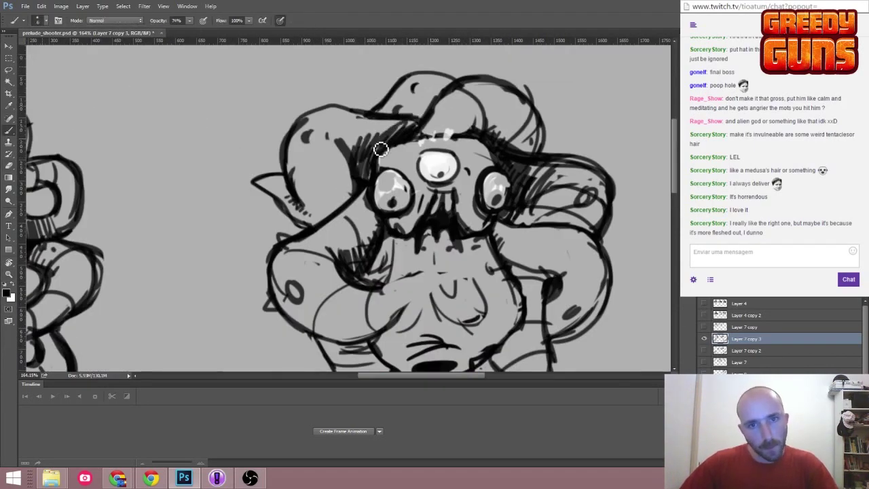
Clean up the edge of the right creature's upper-left tentacle and shade its pointed tip.
{"action": "scroll", "coordinate": [381, 150], "scroll_direction": "down", "scroll_amount": 5}
{"action": "scroll", "coordinate": [349, 151], "scroll_direction": "up", "scroll_amount": 4}
{"action": "key", "text": "e"}
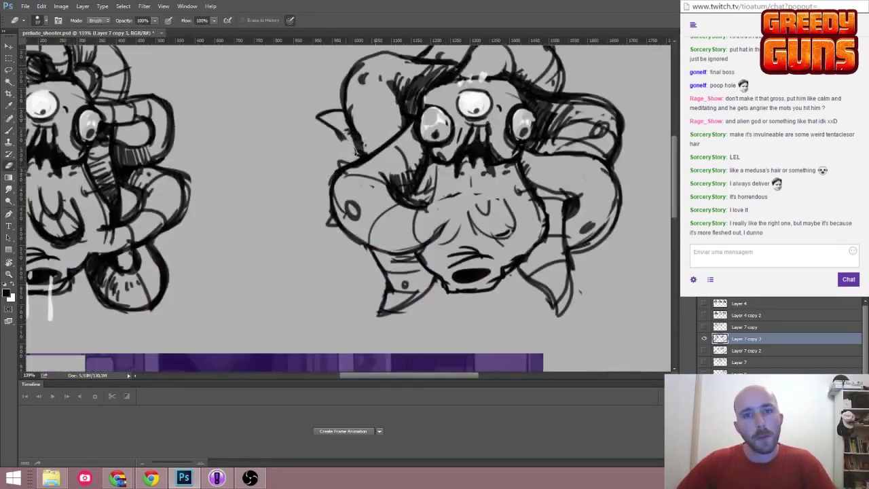
{"action": "scroll", "coordinate": [348, 151], "scroll_direction": "up", "scroll_amount": 3}
{"action": "scroll", "coordinate": [408, 156], "scroll_direction": "down", "scroll_amount": 5}
{"action": "scroll", "coordinate": [295, 116], "scroll_direction": "up", "scroll_amount": 3}
{"action": "key", "text": "b"}
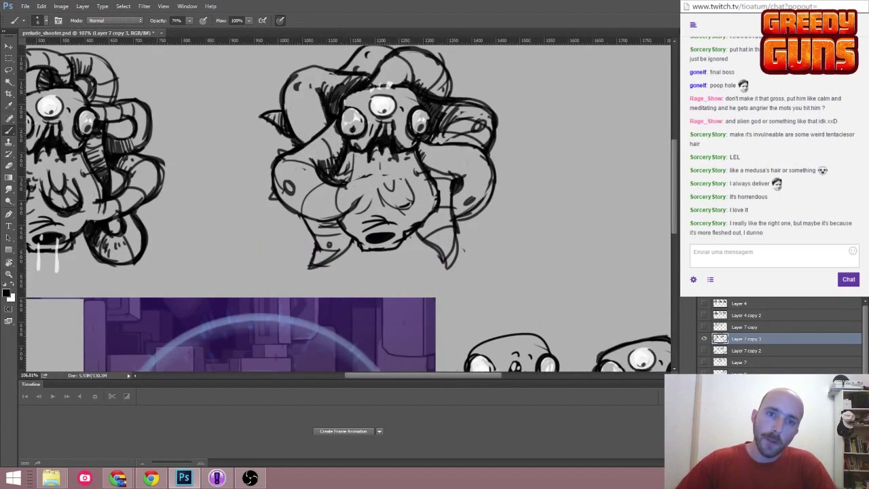
Draw bands around the right creature's tentacles and rework the fold and shading of its lower-right one.
{"action": "scroll", "coordinate": [365, 217], "scroll_direction": "down", "scroll_amount": 5}
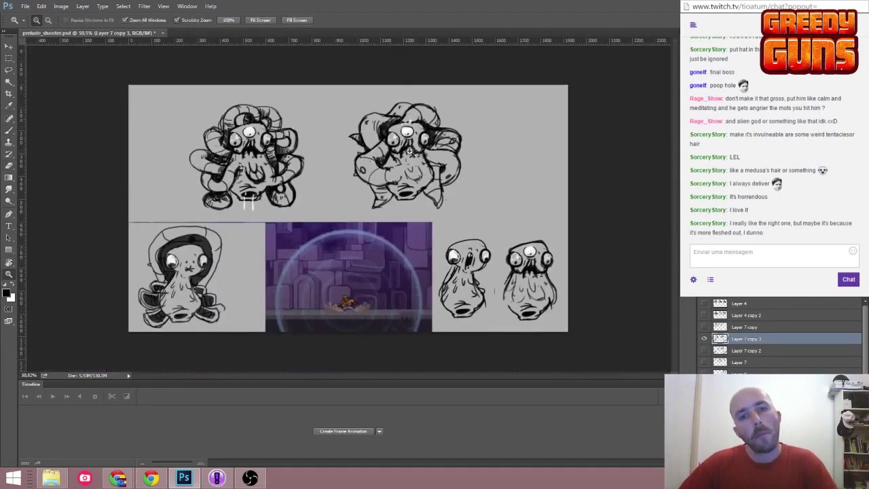
{"action": "scroll", "coordinate": [381, 191], "scroll_direction": "up", "scroll_amount": 5}
{"action": "key", "text": "z"}
{"action": "scroll", "coordinate": [387, 182], "scroll_direction": "down", "scroll_amount": 5}
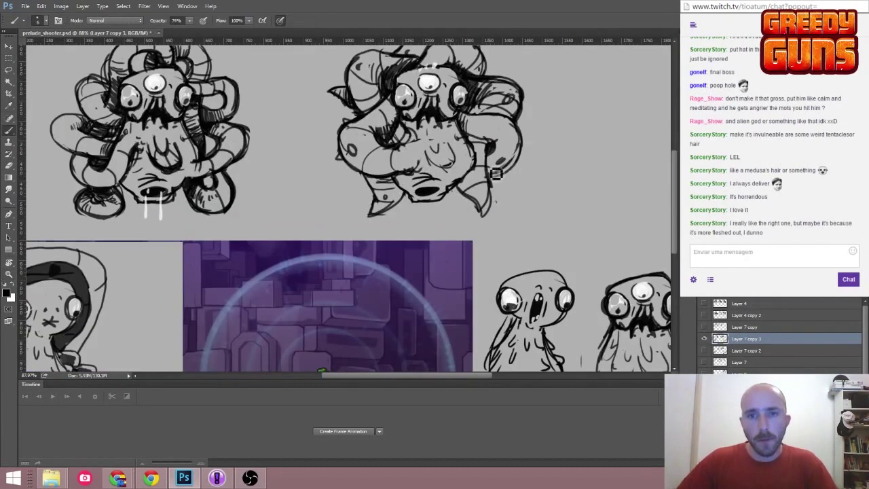
{"action": "scroll", "coordinate": [387, 142], "scroll_direction": "up", "scroll_amount": 4}
{"action": "key", "text": "e"}
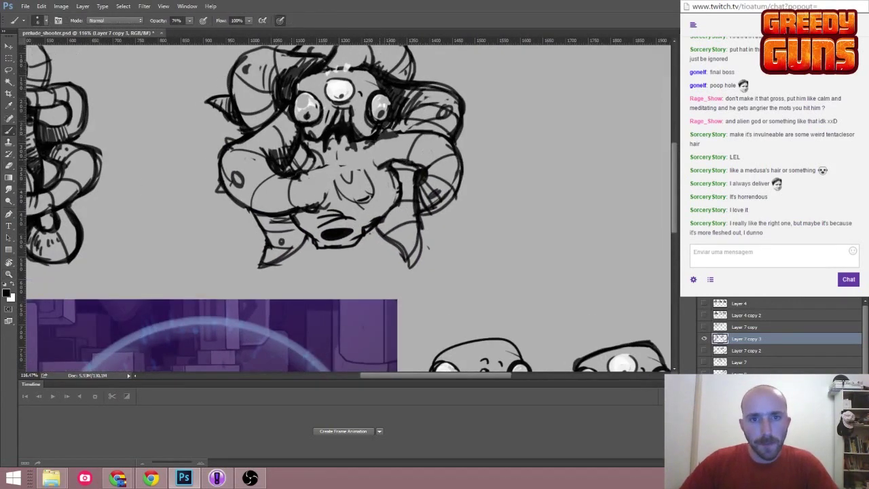
Blend the side tentacles into the right creature's chest and replace its hanging skin folds with small creases.
{"action": "left_click_drag", "start_coordinate": [323, 177], "coordinate": [378, 173]}
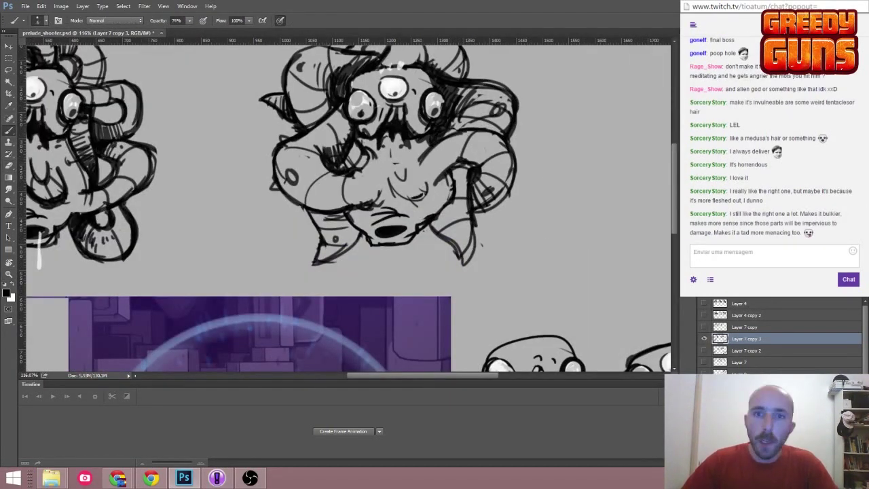
{"action": "scroll", "coordinate": [394, 177], "scroll_direction": "up", "scroll_amount": 4}
{"action": "key", "text": "z"}
{"action": "scroll", "coordinate": [500, 172], "scroll_direction": "down", "scroll_amount": 6}
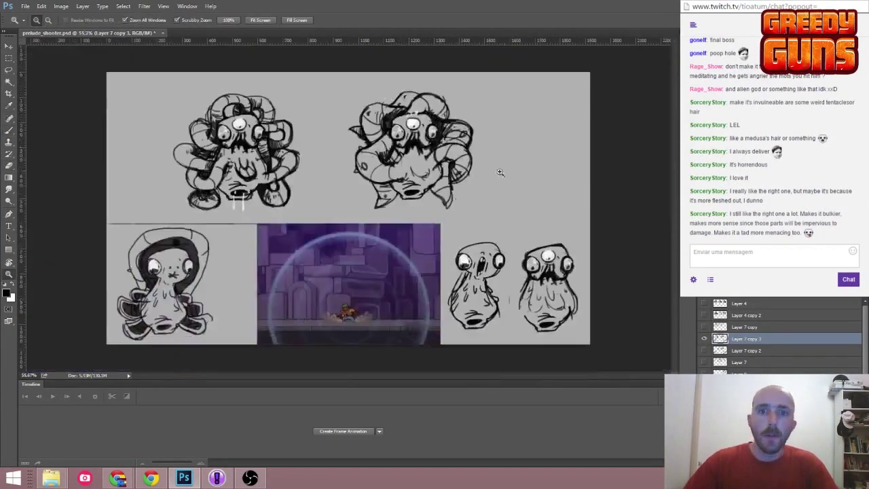
{"action": "scroll", "coordinate": [500, 173], "scroll_direction": "up", "scroll_amount": 4}
{"action": "key", "text": "b"}
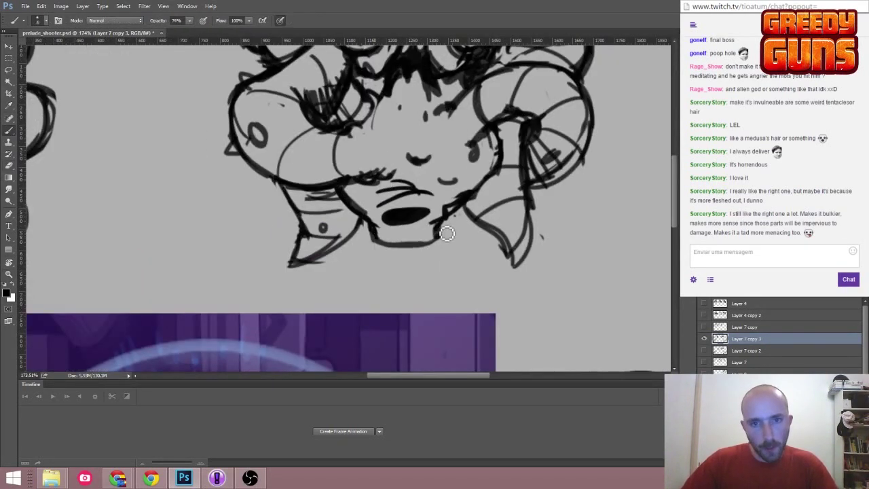
Add small speckles across the right creature's belly and redraw the opening and lip of its lower mouth.
{"action": "key", "text": "z"}
{"action": "scroll", "coordinate": [428, 180], "scroll_direction": "down", "scroll_amount": 2}
{"action": "key", "text": "z"}
{"action": "scroll", "coordinate": [419, 194], "scroll_direction": "down", "scroll_amount": 3}
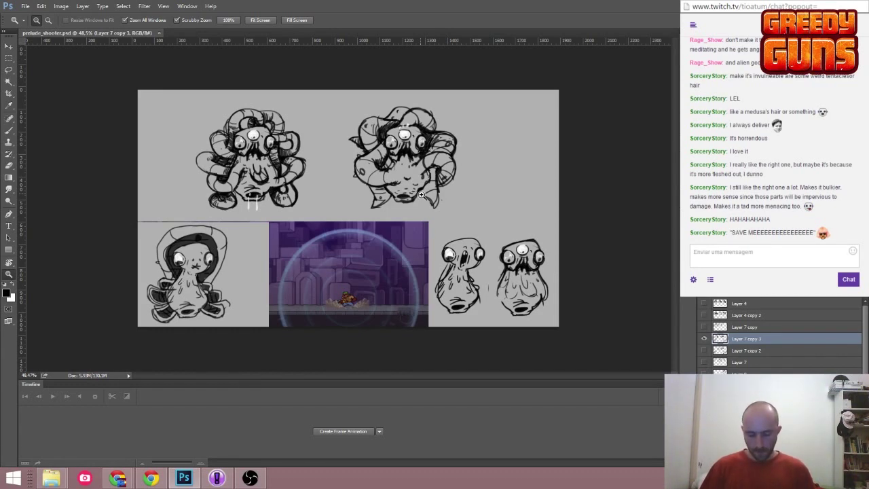
{"action": "scroll", "coordinate": [421, 195], "scroll_direction": "up", "scroll_amount": 4}
{"action": "scroll", "coordinate": [421, 195], "scroll_direction": "down", "scroll_amount": 1}
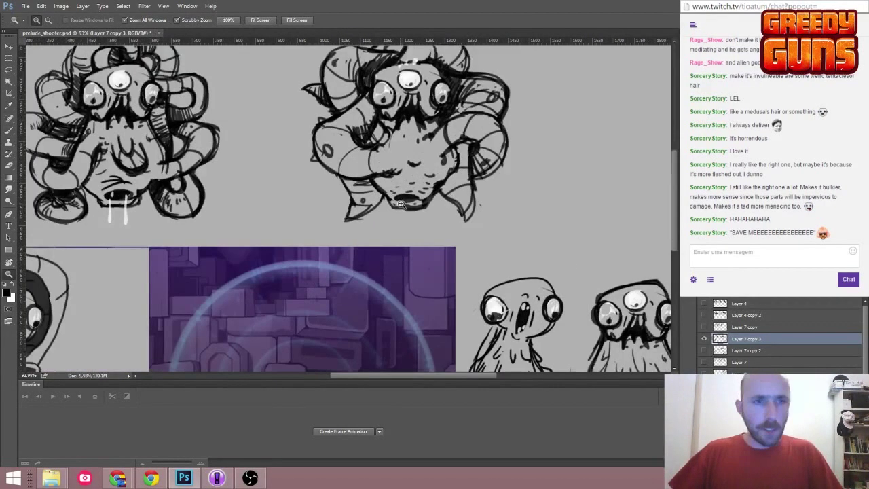
{"action": "scroll", "coordinate": [434, 200], "scroll_direction": "up", "scroll_amount": 1}
{"action": "key", "text": "b"}
{"action": "key", "text": "z"}
{"action": "scroll", "coordinate": [442, 76], "scroll_direction": "down", "scroll_amount": 4}
{"action": "scroll", "coordinate": [442, 75], "scroll_direction": "up", "scroll_amount": 3}
{"action": "scroll", "coordinate": [442, 75], "scroll_direction": "down", "scroll_amount": 2}
{"action": "scroll", "coordinate": [442, 75], "scroll_direction": "down", "scroll_amount": 1}
{"action": "scroll", "coordinate": [327, 165], "scroll_direction": "up", "scroll_amount": 3}
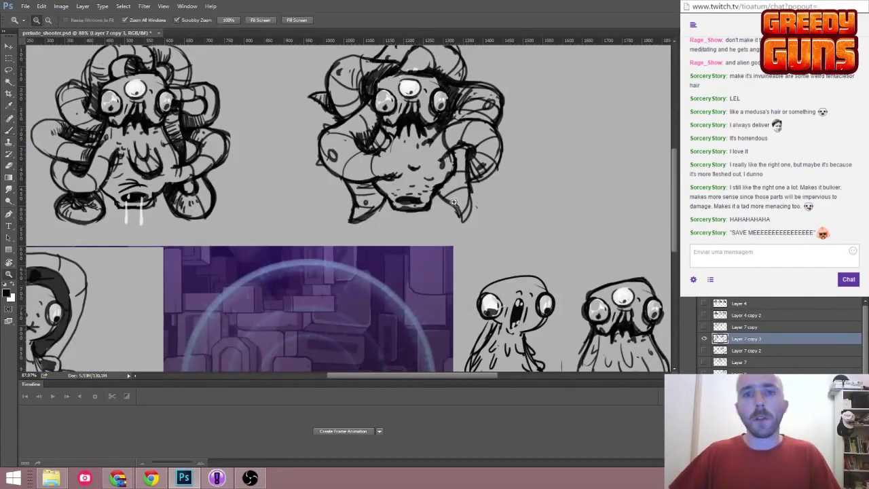
Draw dark nozzle openings with white rims on the right creature's side and upper-left tentacles, with white spray marks beside the lower ones.
{"action": "key", "text": "b"}
{"action": "key", "text": "z"}
{"action": "scroll", "coordinate": [414, 169], "scroll_direction": "down", "scroll_amount": 2}
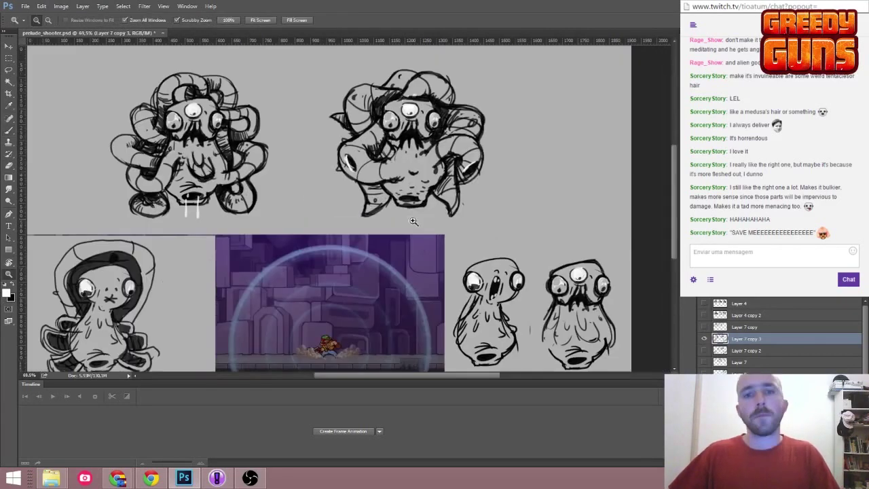
{"action": "scroll", "coordinate": [327, 187], "scroll_direction": "up", "scroll_amount": 1}
{"action": "key", "text": "ctrl+0"}
{"action": "scroll", "coordinate": [387, 99], "scroll_direction": "up", "scroll_amount": 3}
{"action": "key", "text": "b"}
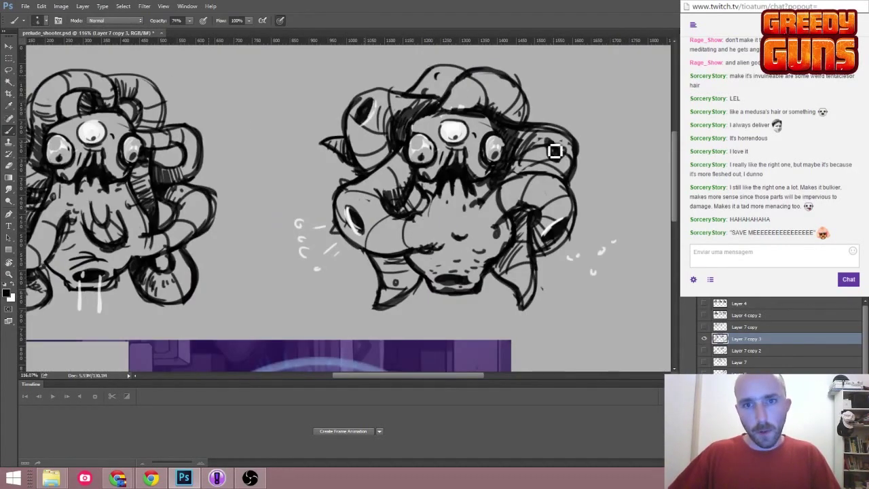
Add a white-rimmed nozzle opening to the right creature's upper-right tentacle and white spray lines beside both upper nozzles.
{"action": "scroll", "coordinate": [421, 277], "scroll_direction": "down", "scroll_amount": 2}
{"action": "scroll", "coordinate": [580, 177], "scroll_direction": "down", "scroll_amount": 3}
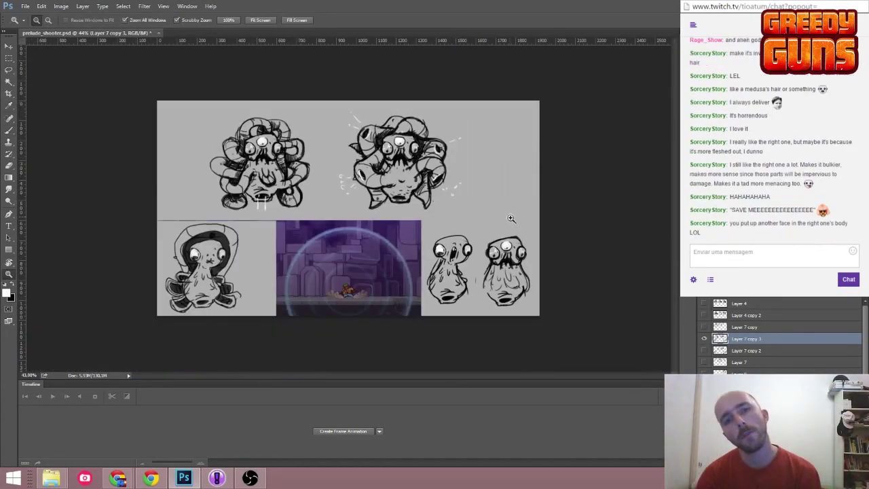
{"action": "scroll", "coordinate": [508, 219], "scroll_direction": "up", "scroll_amount": 5}
{"action": "scroll", "coordinate": [420, 181], "scroll_direction": "down", "scroll_amount": 2}
{"action": "key", "text": "b"}
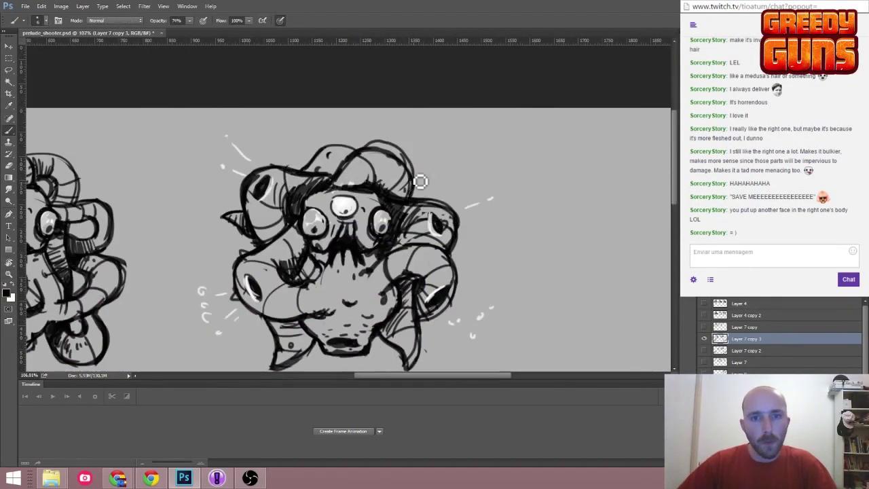
Examine the right creature's spraying tentacle nozzles up close and against the other concepts.
{"action": "key", "text": "z"}
{"action": "scroll", "coordinate": [404, 233], "scroll_direction": "up", "scroll_amount": 2}
{"action": "scroll", "coordinate": [509, 142], "scroll_direction": "down", "scroll_amount": 5}
{"action": "scroll", "coordinate": [491, 231], "scroll_direction": "up", "scroll_amount": 3}
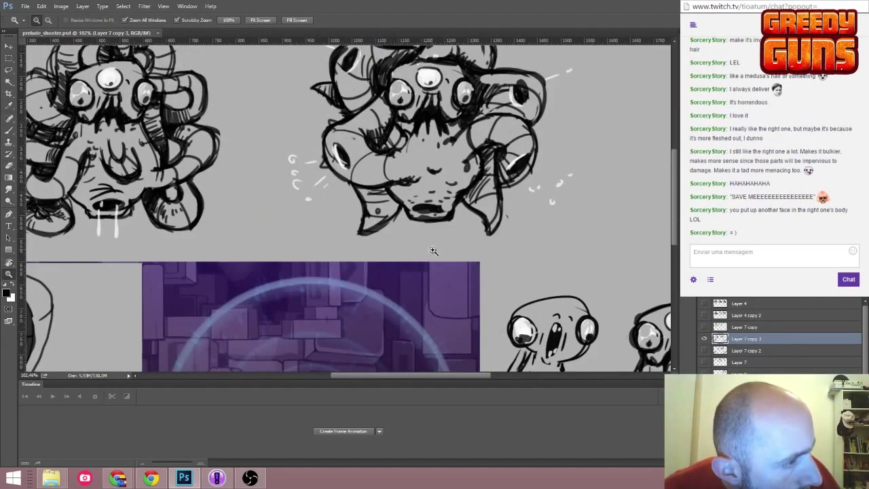
{"action": "key", "text": "b"}
{"action": "scroll", "coordinate": [347, 185], "scroll_direction": "up", "scroll_amount": 1}
{"action": "key", "text": "z"}
{"action": "scroll", "coordinate": [355, 205], "scroll_direction": "down", "scroll_amount": 4}
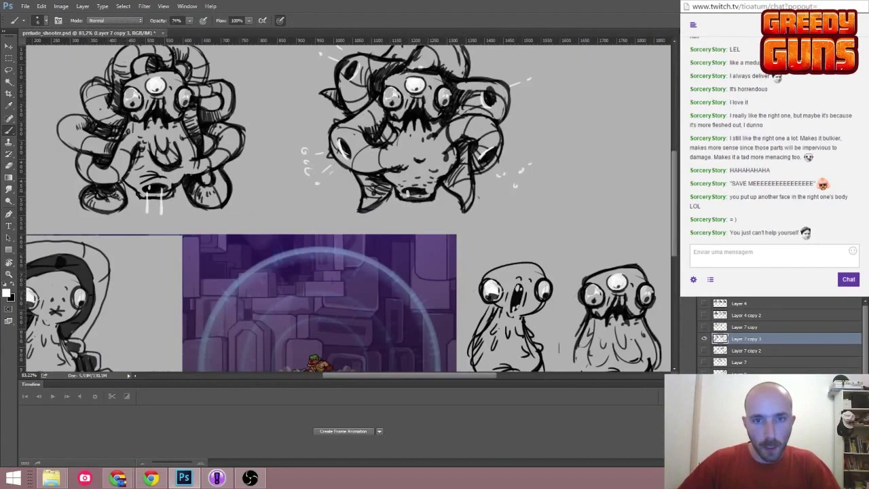
Add white drool under the right creature's lower mouth and paint grey shadows on a new layer below its linework.
{"action": "scroll", "coordinate": [373, 218], "scroll_direction": "up", "scroll_amount": 3}
{"action": "key", "text": "b"}
{"action": "right_click", "coordinate": [404, 146]}
{"action": "key", "text": "Escape"}
{"action": "key", "text": "ctrl+bracketleft"}
{"action": "left_click_drag", "start_coordinate": [459, 155], "coordinate": [467, 177]}
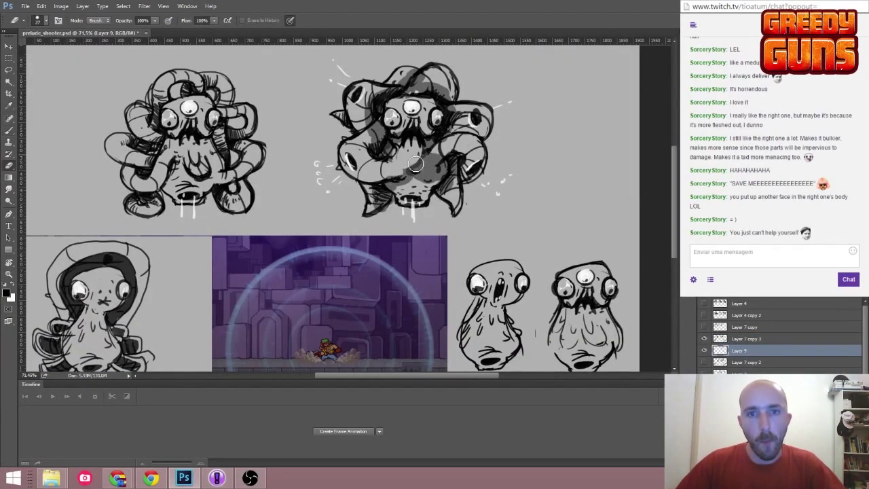
Refine the grey shadows on the right creature and paint soft white highlights over its chest and belly.
{"action": "left_click_drag", "start_coordinate": [469, 139], "coordinate": [465, 129]}
{"action": "scroll", "coordinate": [393, 146], "scroll_direction": "up", "scroll_amount": 2}
{"action": "key", "text": "z"}
{"action": "scroll", "coordinate": [408, 160], "scroll_direction": "down", "scroll_amount": 1}
{"action": "scroll", "coordinate": [422, 168], "scroll_direction": "up", "scroll_amount": 2}
{"action": "left_click_drag", "start_coordinate": [407, 237], "coordinate": [407, 102]}
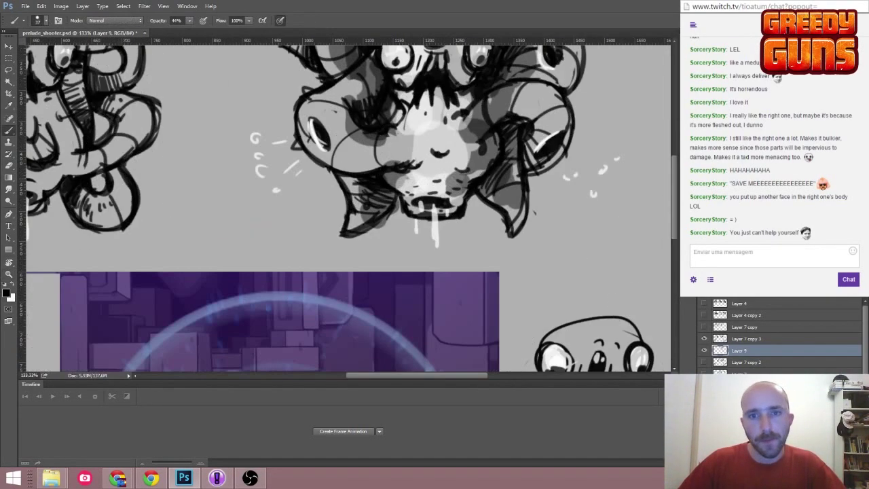
Switch to the right creature's linework layer and darken the shadow between its forehead and the overhanging tentacles.
{"action": "scroll", "coordinate": [407, 136], "scroll_direction": "down", "scroll_amount": 5}
{"action": "scroll", "coordinate": [270, 153], "scroll_direction": "up", "scroll_amount": 5}
{"action": "scroll", "coordinate": [285, 139], "scroll_direction": "up", "scroll_amount": 3}
{"action": "key", "text": "b"}
{"action": "left_click", "coordinate": [306, 124], "text": "ctrl"}
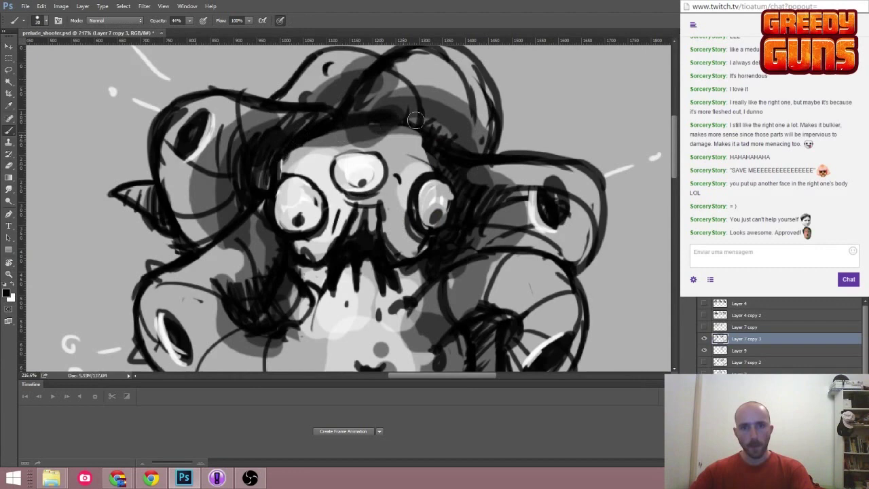
Compare the concept variations by toggling their layers' visibility, and hide the right creature's grey shading layer.
{"action": "key", "text": "z"}
{"action": "scroll", "coordinate": [475, 143], "scroll_direction": "down", "scroll_amount": 5}
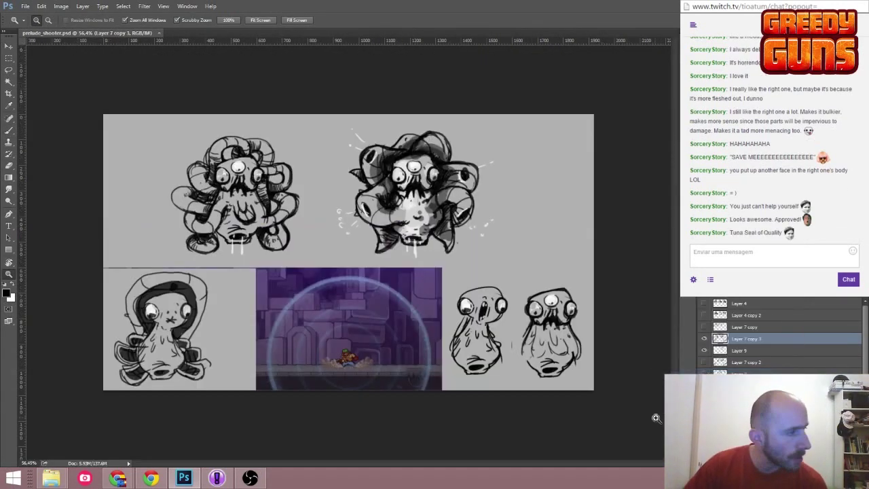
{"action": "scroll", "coordinate": [534, 160], "scroll_direction": "up", "scroll_amount": 3}
{"action": "scroll", "coordinate": [534, 160], "scroll_direction": "down", "scroll_amount": 3}
{"action": "scroll", "coordinate": [780, 333], "scroll_direction": "down", "scroll_amount": 1}
{"action": "scroll", "coordinate": [780, 332], "scroll_direction": "up", "scroll_amount": 1}
{"action": "left_click", "coordinate": [704, 350]}
{"action": "left_click", "coordinate": [704, 338]}
{"action": "left_click", "coordinate": [704, 327]}
{"action": "left_click", "coordinate": [705, 315]}
{"action": "left_click", "coordinate": [704, 338], "text": "alt"}
{"action": "left_click", "coordinate": [704, 338], "text": "alt"}
{"action": "left_click", "coordinate": [704, 338], "text": "alt"}
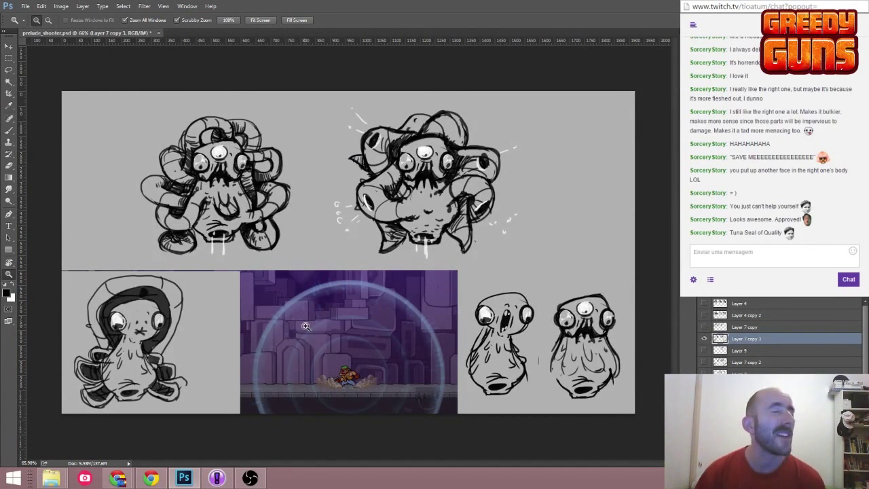
{"action": "scroll", "coordinate": [306, 326], "scroll_direction": "down", "scroll_amount": 1}
{"action": "key", "text": "b"}
{"action": "left_click_drag", "start_coordinate": [576, 180], "coordinate": [527, 211]}
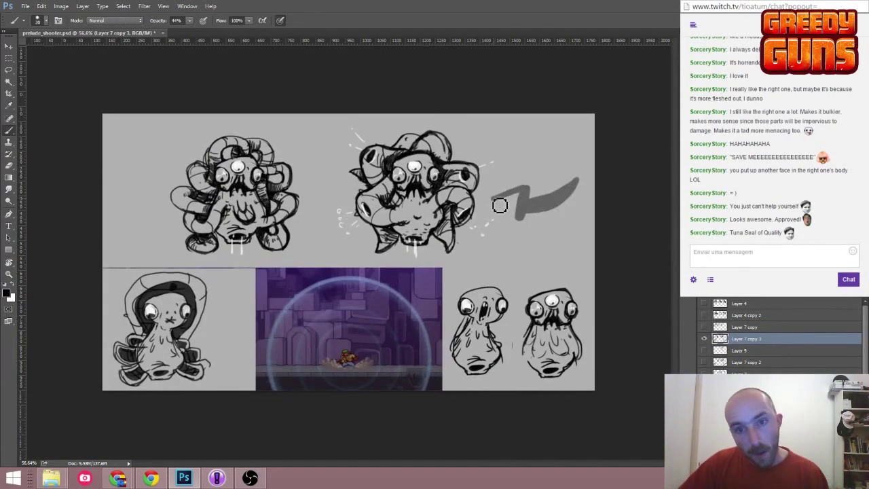
{"action": "key", "text": "ctrl+z"}
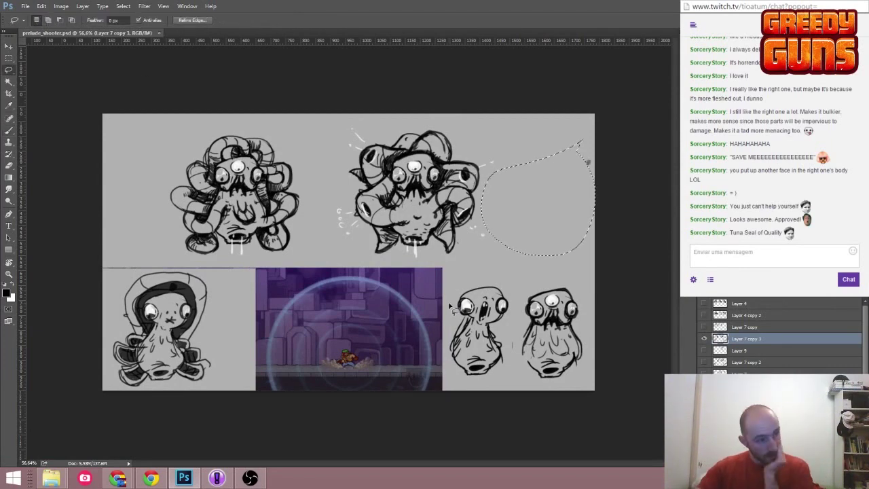